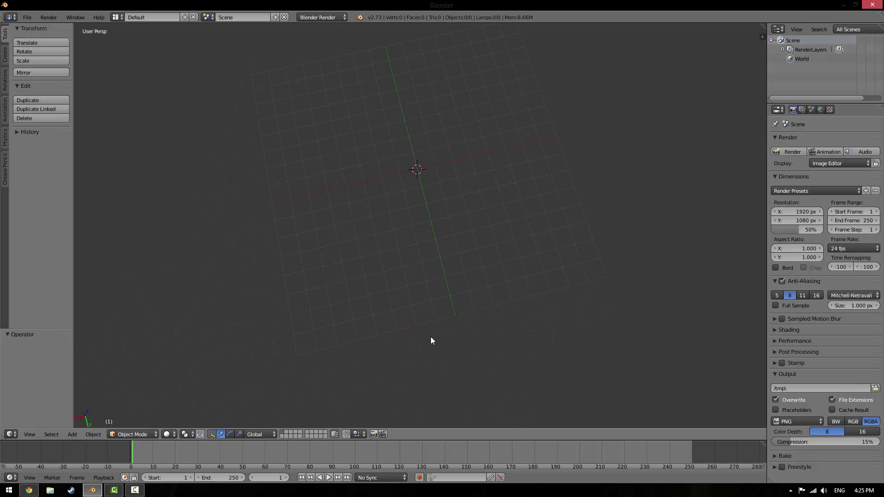
Orbit and slightly tilt the view of the empty grid
{"action": "middle_click_drag", "start_coordinate": [495, 302], "coordinate": [522, 331]}
{"action": "mouse_move", "coordinate": [516, 329]}
{"action": "middle_mouse_down"}
{"action": "mouse_move", "coordinate": [527, 328]}
{"action": "mouse_move", "coordinate": [526, 313]}
{"action": "middle_mouse_up"}
{"action": "key", "text": "shift+a"}
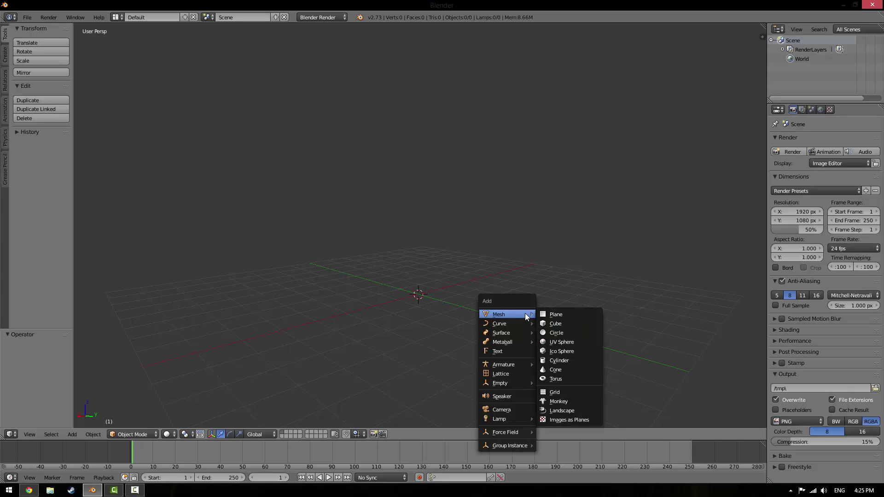
{"action": "left_click", "coordinate": [559, 402]}
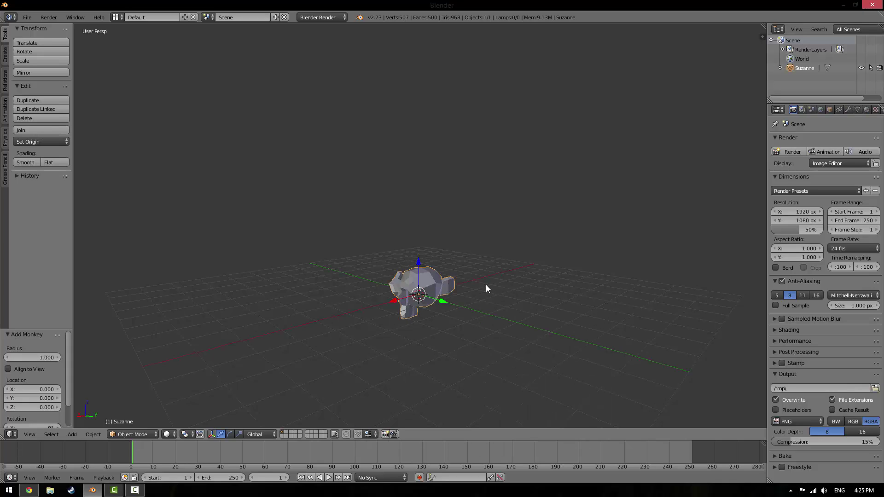
{"action": "middle_click_drag", "start_coordinate": [585, 306], "coordinate": [482, 300]}
{"action": "scroll", "coordinate": [482, 300], "scroll_direction": "up", "scroll_amount": 5}
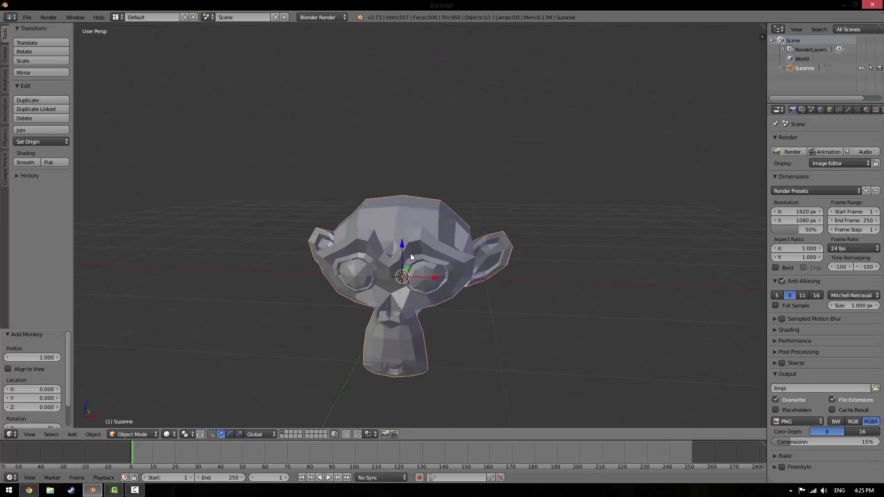
{"action": "scroll", "coordinate": [410, 308], "scroll_direction": "down", "scroll_amount": 5}
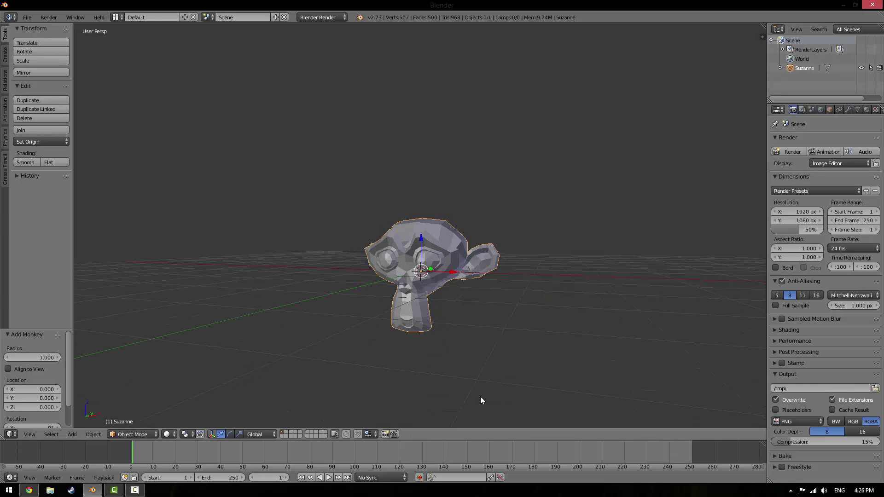
{"action": "middle_click_drag", "start_coordinate": [479, 400], "coordinate": [446, 326]}
{"action": "key", "text": "Tab"}
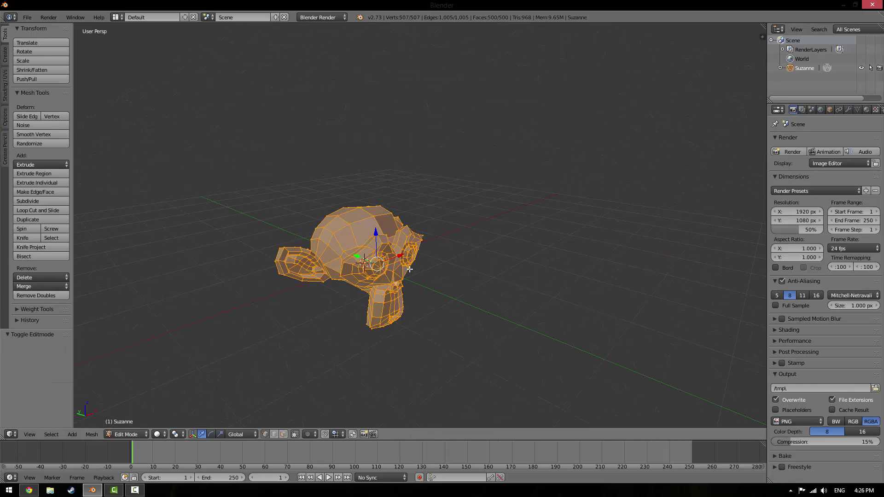
{"action": "middle_click_drag", "start_coordinate": [410, 270], "coordinate": [596, 284]}
{"action": "scroll", "coordinate": [474, 296], "scroll_direction": "up", "scroll_amount": 3}
{"action": "middle_click_drag", "start_coordinate": [474, 296], "coordinate": [475, 302]}
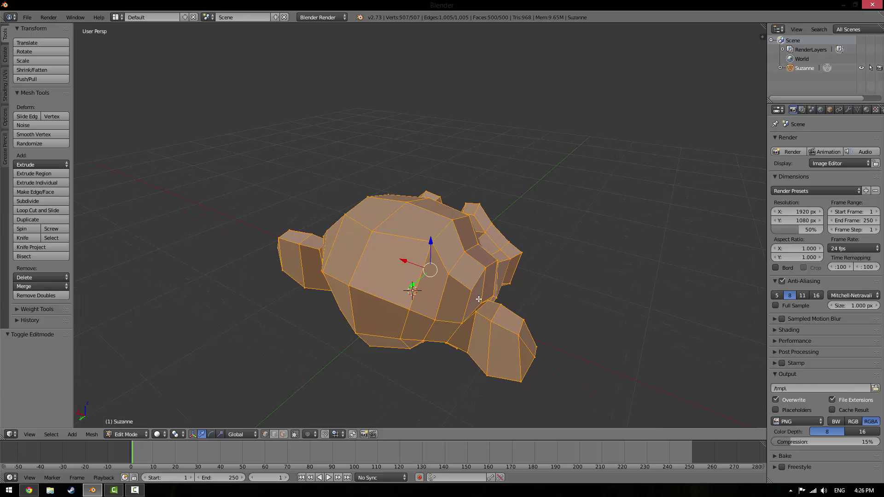
{"action": "key", "text": "Tab"}
{"action": "scroll", "coordinate": [479, 305], "scroll_direction": "down", "scroll_amount": 4}
{"action": "middle_click_drag", "start_coordinate": [493, 266], "coordinate": [359, 251]}
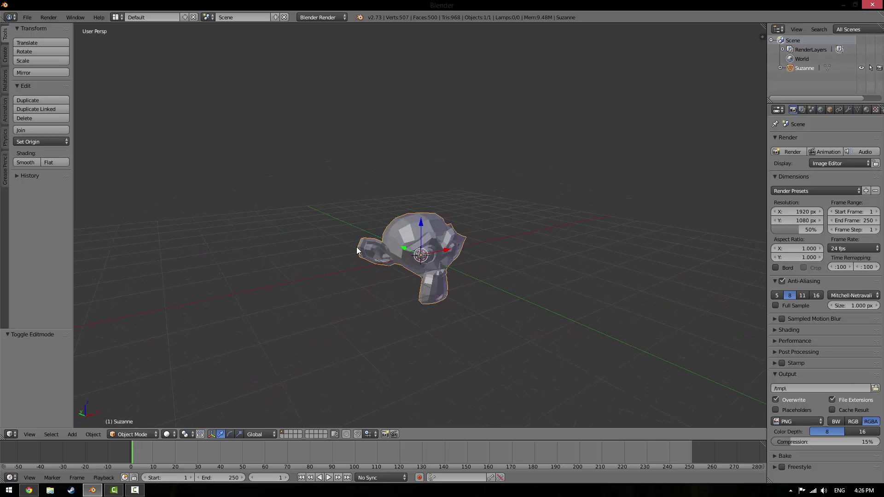
{"action": "key", "text": "x"}
{"action": "left_click", "coordinate": [416, 238]}
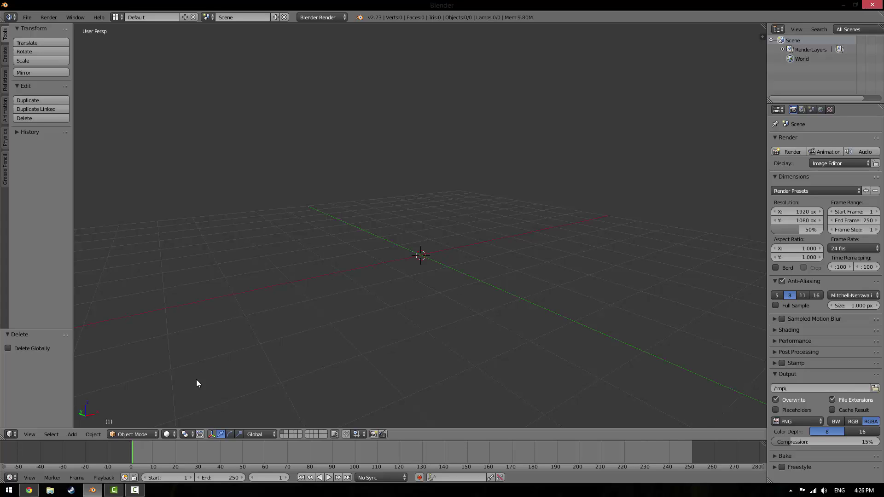
Hide the screen recorder, then hide the tool shelf and show the 3D view sidebar
{"action": "left_click", "coordinate": [134, 490]}
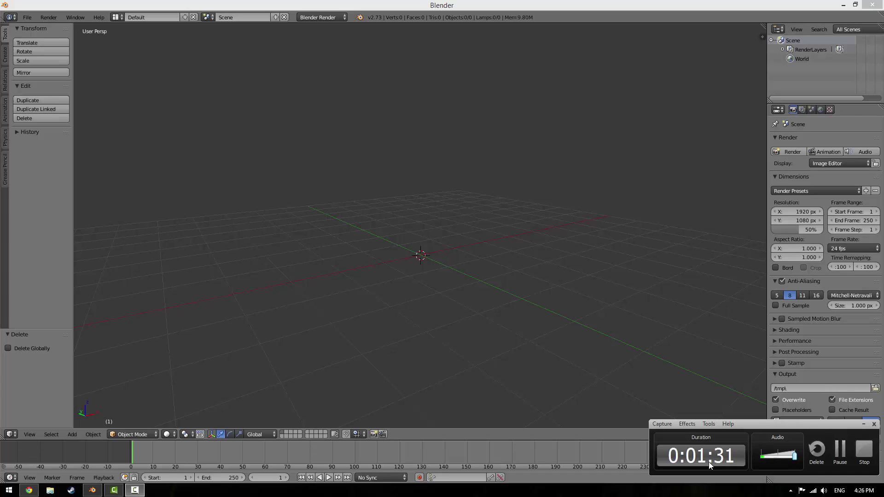
{"action": "left_click", "coordinate": [863, 425]}
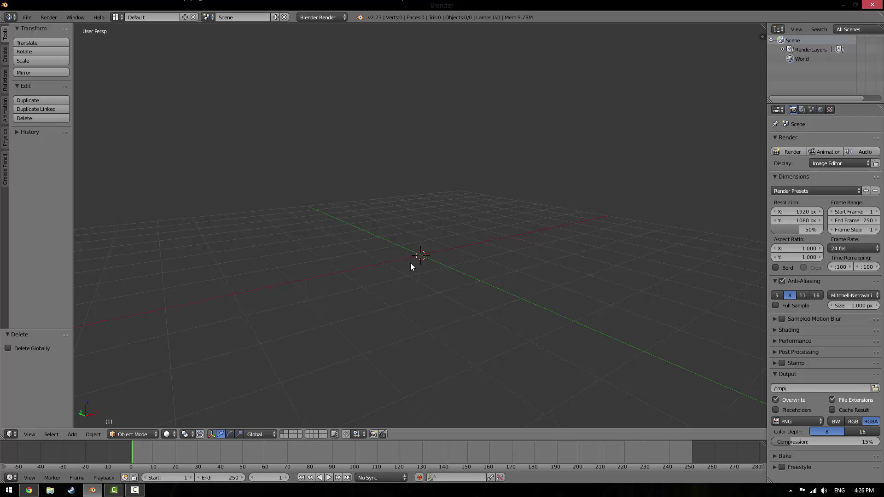
{"action": "key", "text": "shift+a"}
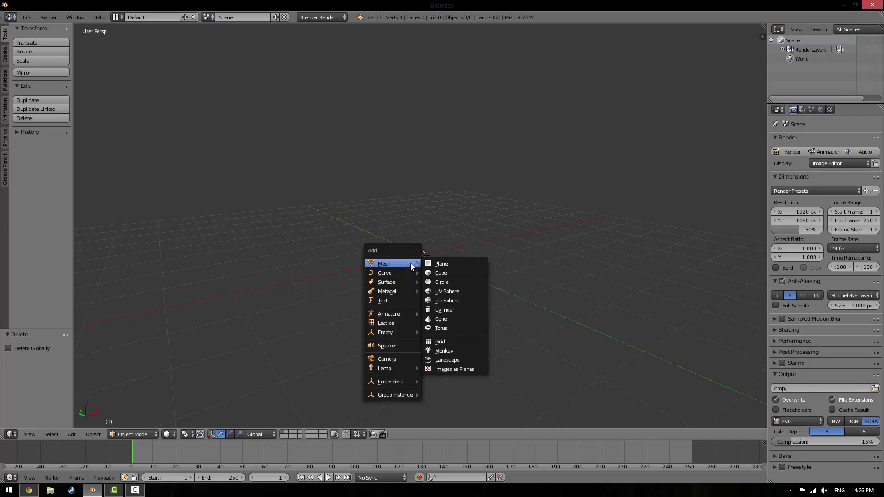
{"action": "middle_click_drag", "start_coordinate": [486, 323], "coordinate": [331, 314]}
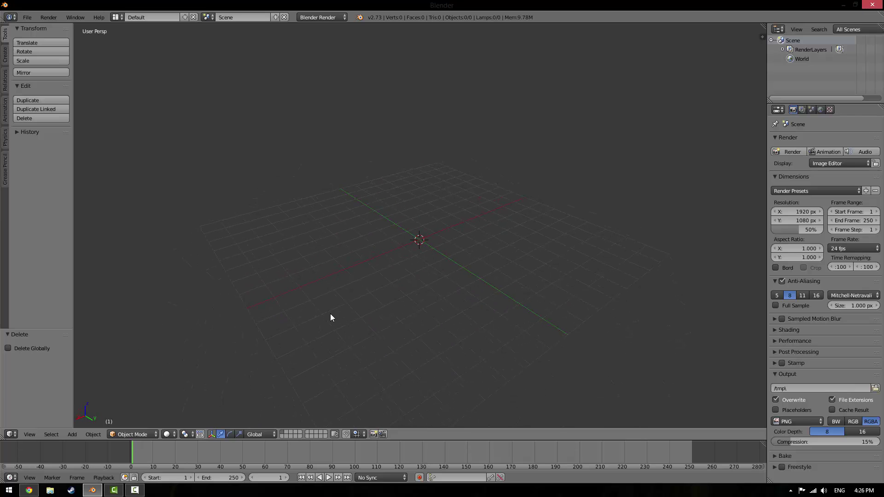
{"action": "key", "text": "t"}
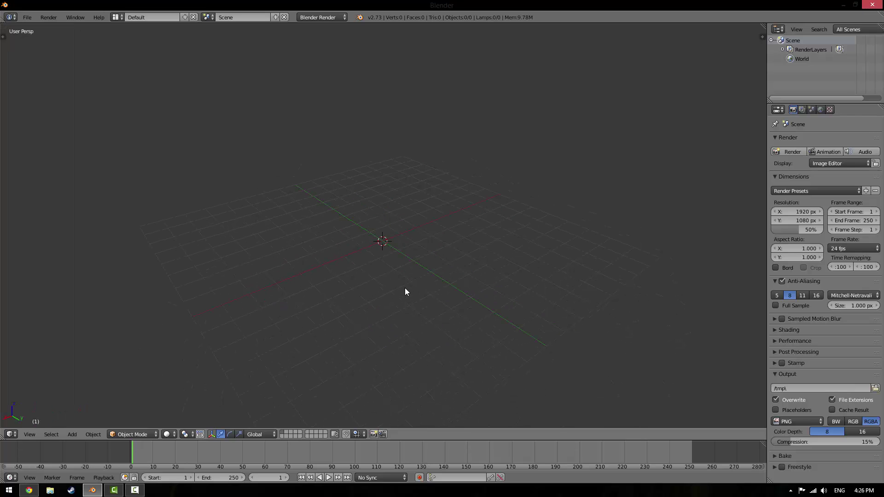
{"action": "key", "text": "n"}
{"action": "key", "text": "n"}
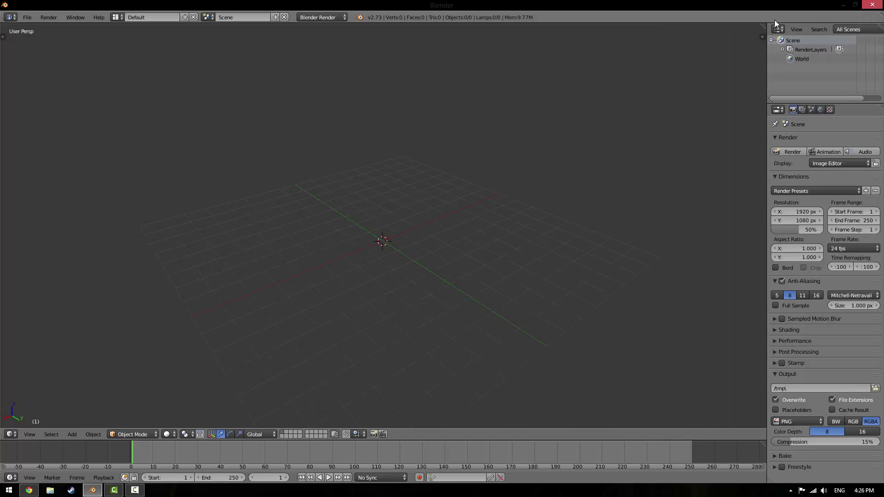
Split the 3D view, make the right half a Text Editor, and load the screencast keys script
{"action": "left_click_drag", "start_coordinate": [766, 28], "coordinate": [500, 410]}
{"action": "left_click", "coordinate": [508, 434]}
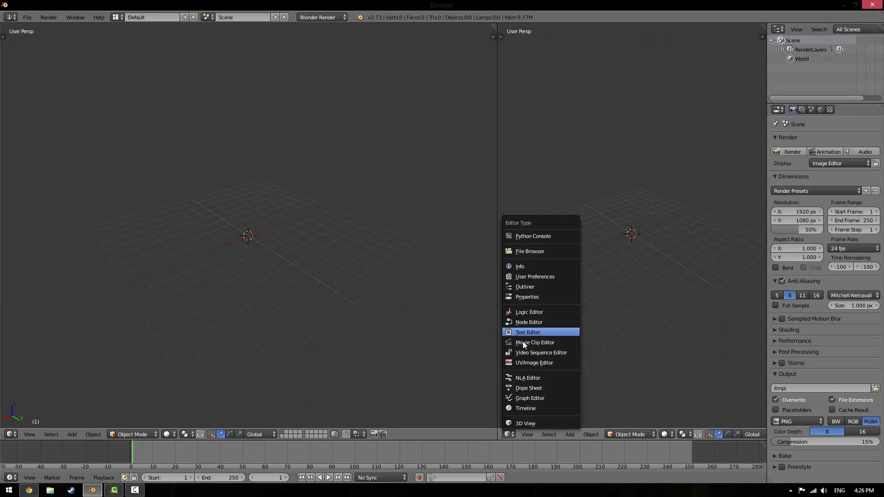
{"action": "left_click", "coordinate": [525, 333]}
{"action": "left_click", "coordinate": [646, 434]}
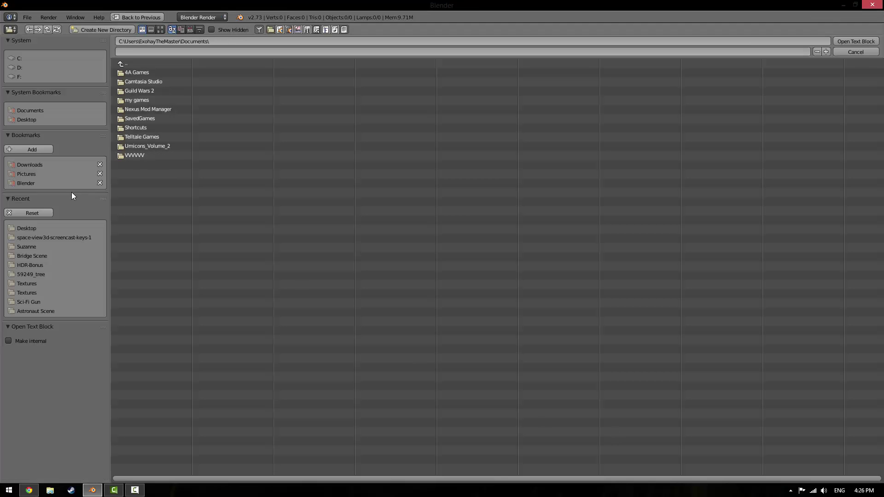
{"action": "left_click", "coordinate": [76, 183]}
{"action": "left_click", "coordinate": [160, 135]}
{"action": "double_click", "coordinate": [165, 73]}
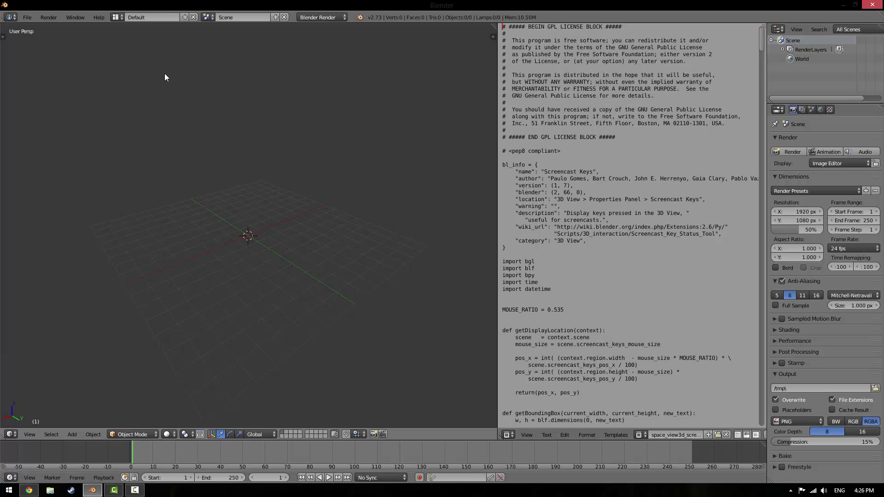
{"action": "scroll", "coordinate": [691, 435], "scroll_direction": "down", "scroll_amount": 5}
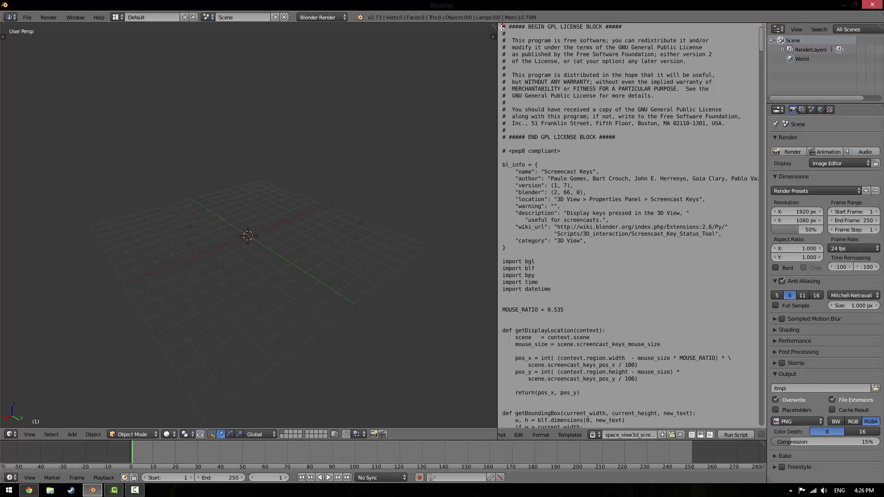
Merge the text editor away and start Screencast Keys display from the sidebar
{"action": "left_click_drag", "start_coordinate": [494, 25], "coordinate": [521, 318]}
{"action": "key", "text": "n"}
{"action": "left_click", "coordinate": [693, 199]}
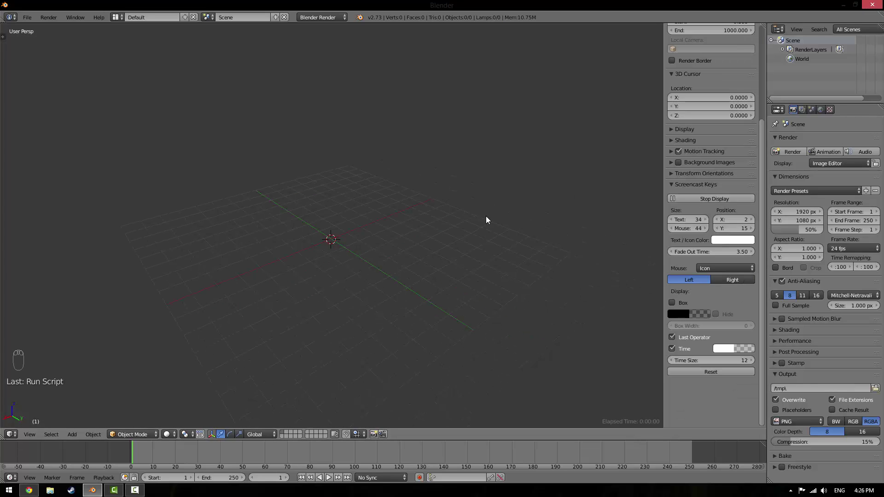
Zoom and pan over the grid, then hide the properties sidebar
{"action": "scroll", "coordinate": [358, 328], "scroll_direction": "up", "scroll_amount": 2}
{"action": "middle_click_drag", "start_coordinate": [358, 328], "coordinate": [440, 317]}
{"action": "scroll", "coordinate": [441, 344], "scroll_direction": "down", "scroll_amount": 5}
{"action": "middle_click_drag", "start_coordinate": [407, 291], "coordinate": [399, 253], "text": "shift"}
{"action": "key", "text": "n"}
Orbit and zoom around the empty grid to a flatter viewing angle
{"action": "scroll", "coordinate": [455, 284], "scroll_direction": "down", "scroll_amount": 5}
{"action": "middle_click_drag", "start_coordinate": [455, 288], "coordinate": [455, 320]}
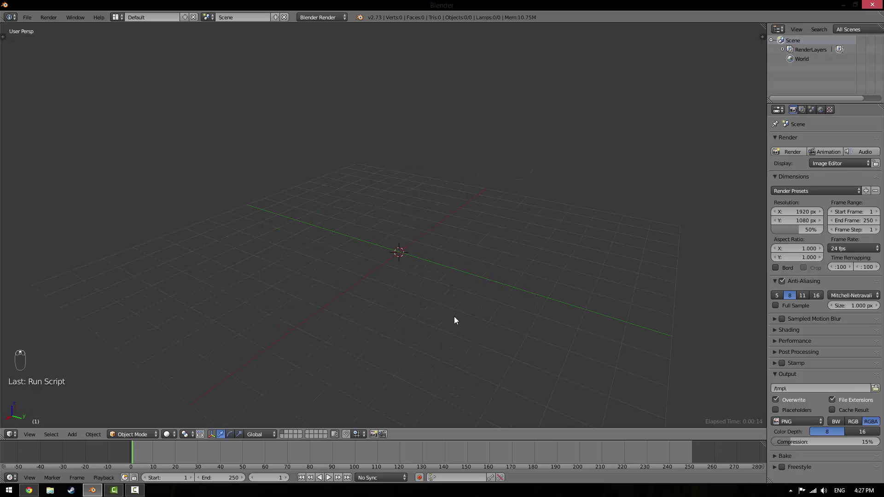
{"action": "middle_click_drag", "start_coordinate": [552, 316], "coordinate": [615, 69]}
{"action": "mouse_move", "coordinate": [528, 305]}
{"action": "middle_mouse_down"}
{"action": "mouse_move", "coordinate": [506, 308]}
{"action": "mouse_move", "coordinate": [495, 292]}
{"action": "mouse_move", "coordinate": [483, 312]}
{"action": "mouse_move", "coordinate": [511, 305]}
{"action": "middle_mouse_up"}
{"action": "scroll", "coordinate": [401, 282], "scroll_direction": "up", "scroll_amount": 5}
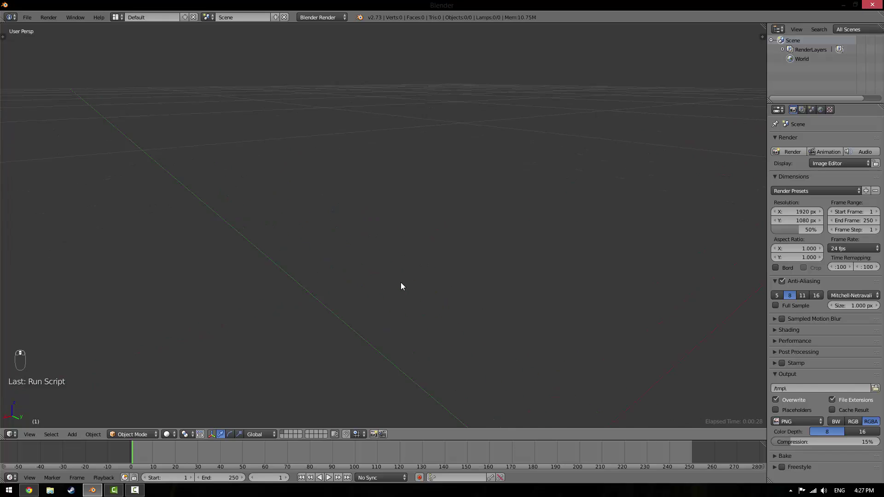
{"action": "scroll", "coordinate": [401, 283], "scroll_direction": "down", "scroll_amount": 5}
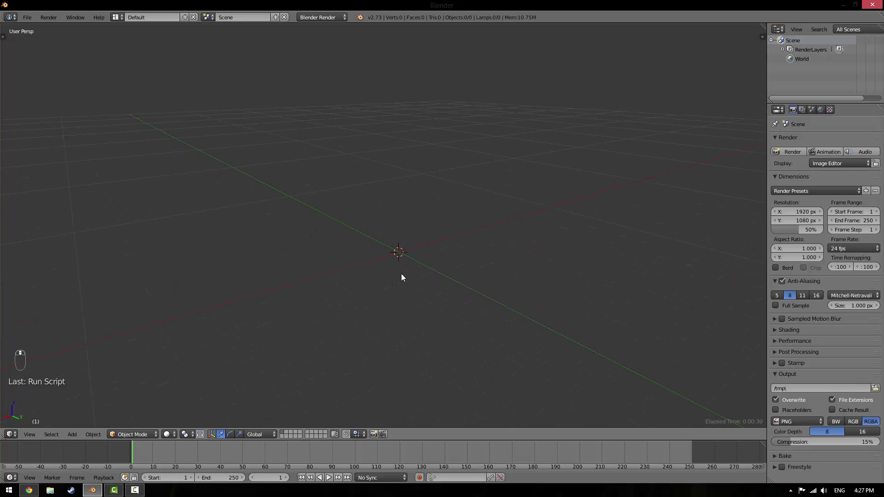
{"action": "scroll", "coordinate": [402, 276], "scroll_direction": "down", "scroll_amount": 6}
{"action": "scroll", "coordinate": [402, 271], "scroll_direction": "up", "scroll_amount": 7}
{"action": "scroll", "coordinate": [402, 271], "scroll_direction": "down", "scroll_amount": 4}
{"action": "scroll", "coordinate": [381, 288], "scroll_direction": "up", "scroll_amount": 3}
Add a cube to the scene, orbit around it, and toggle its selection off and on
{"action": "key", "text": "shift+a"}
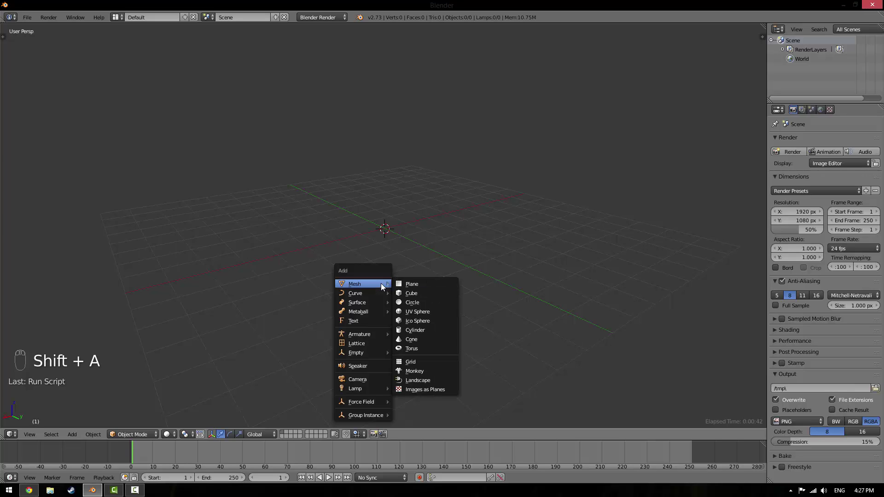
{"action": "left_click", "coordinate": [421, 293]}
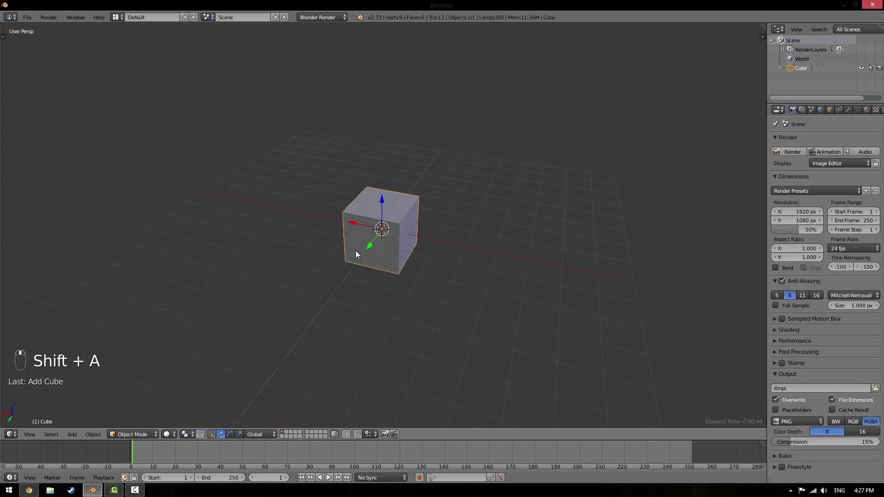
{"action": "middle_click_drag", "start_coordinate": [355, 251], "coordinate": [739, 295]}
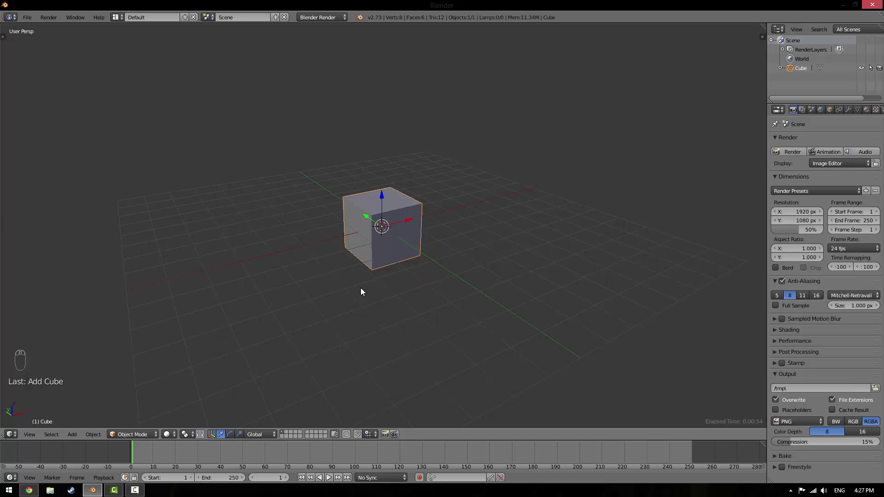
{"action": "key", "text": "a"}
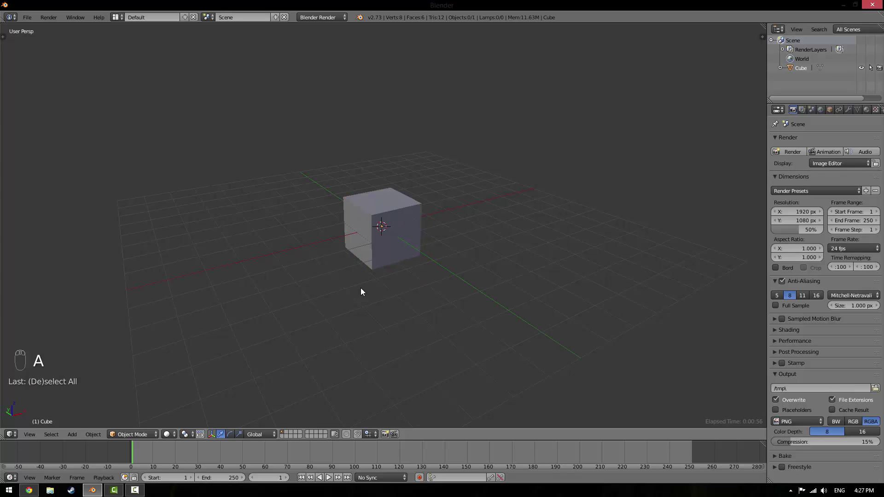
{"action": "key", "text": "a"}
{"action": "key", "text": "a"}
{"action": "key", "text": "a"}
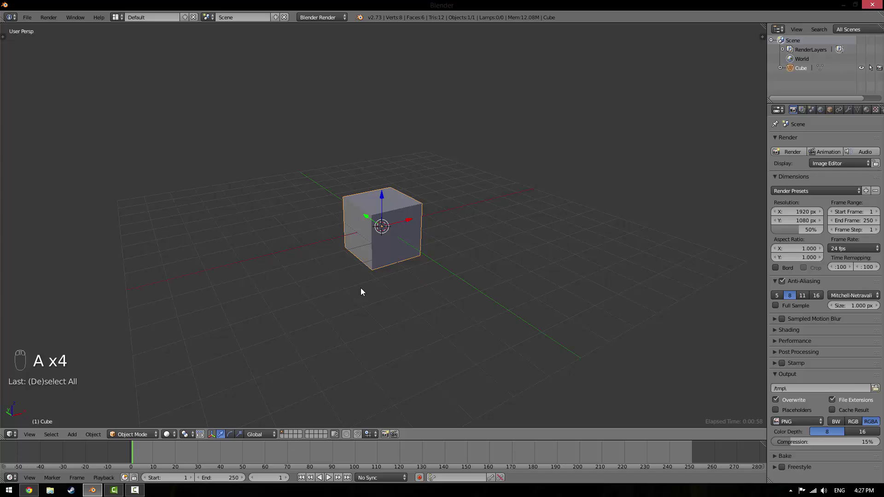
Call up the delete prompt without deleting, zoom in on the cube, and enter Edit Mode
{"action": "key", "text": "x"}
{"action": "scroll", "coordinate": [411, 286], "scroll_direction": "up", "scroll_amount": 4}
{"action": "mouse_move", "coordinate": [405, 291]}
{"action": "middle_mouse_down", "text": "shift"}
{"action": "mouse_move", "coordinate": [419, 341]}
{"action": "mouse_move", "coordinate": [389, 305]}
{"action": "mouse_move", "coordinate": [397, 305]}
{"action": "middle_mouse_up", "text": "shift"}
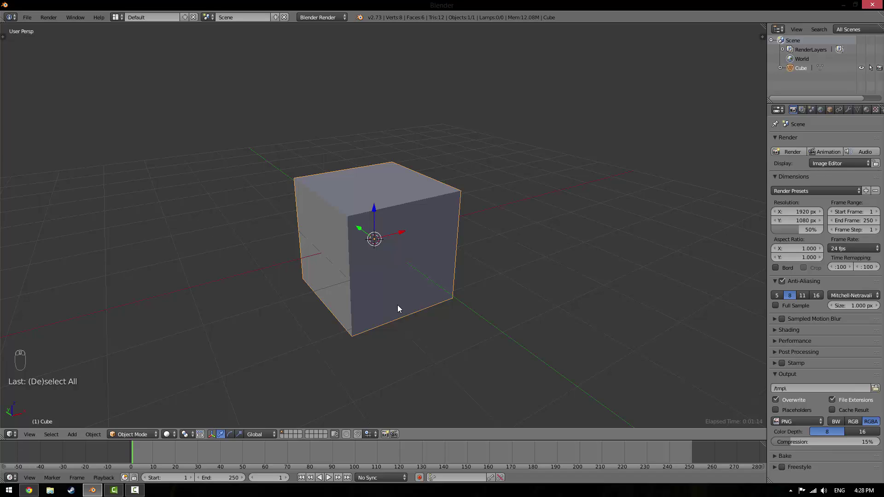
{"action": "key", "text": "Tab"}
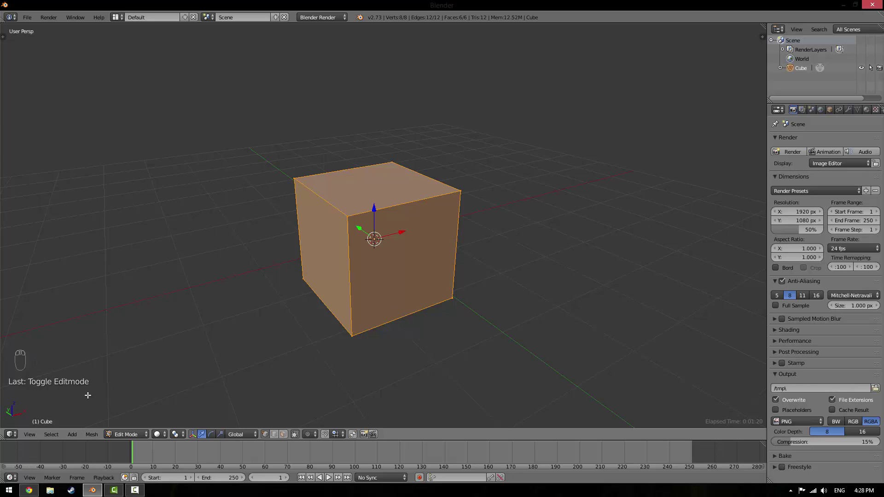
In Chrome, bring up the cube.gif net tab and close the Facebook tab
{"action": "left_click", "coordinate": [31, 490]}
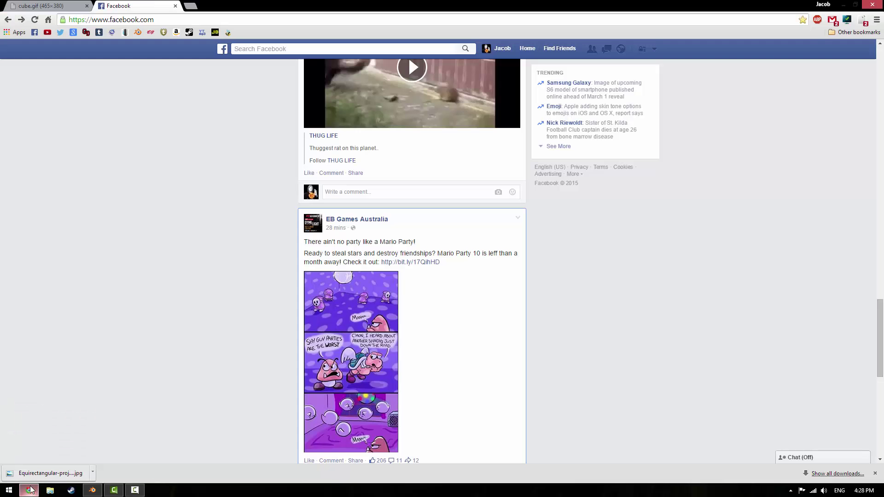
{"action": "left_click", "coordinate": [53, 5]}
{"action": "left_click", "coordinate": [175, 6]}
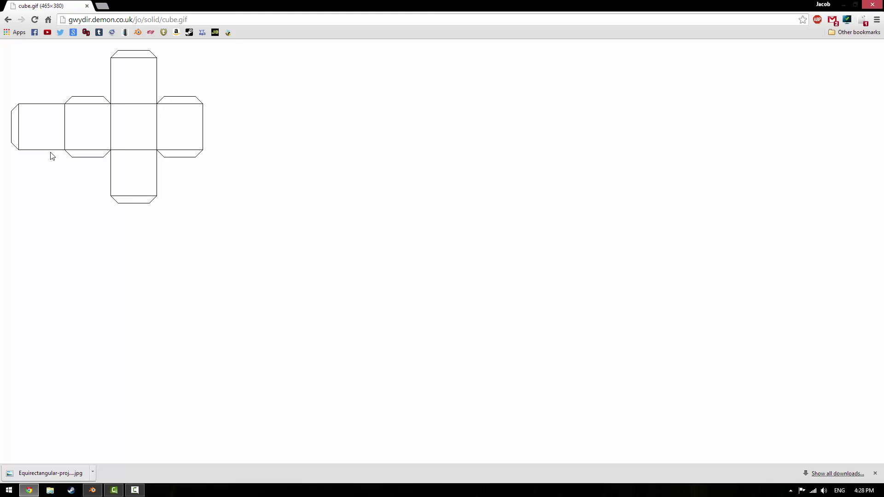
Back in Blender, show the properties panel and split off a UV/Image Editor beside the 3D view
{"action": "left_click", "coordinate": [93, 491]}
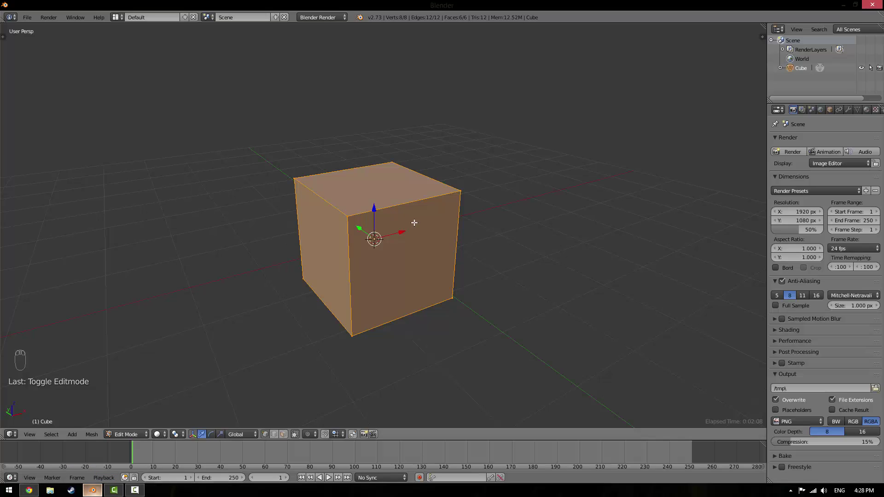
{"action": "key", "text": "n"}
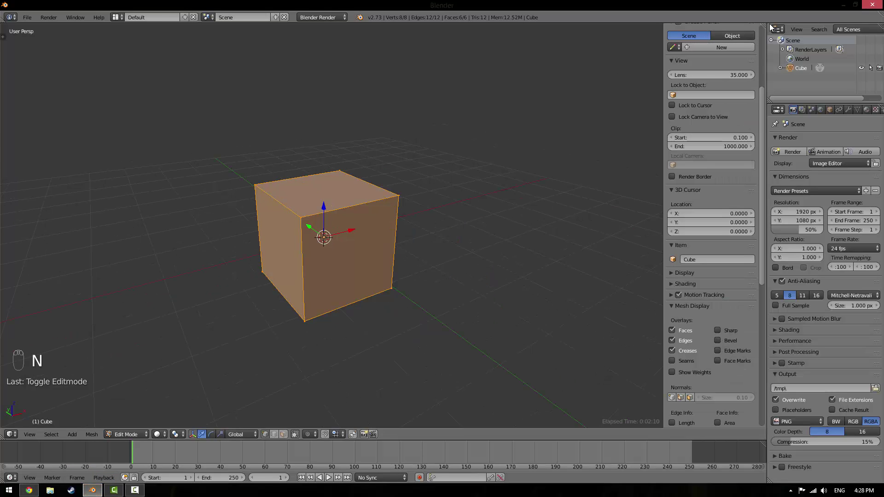
{"action": "left_click_drag", "start_coordinate": [764, 439], "coordinate": [466, 443]}
{"action": "left_click", "coordinate": [465, 434]}
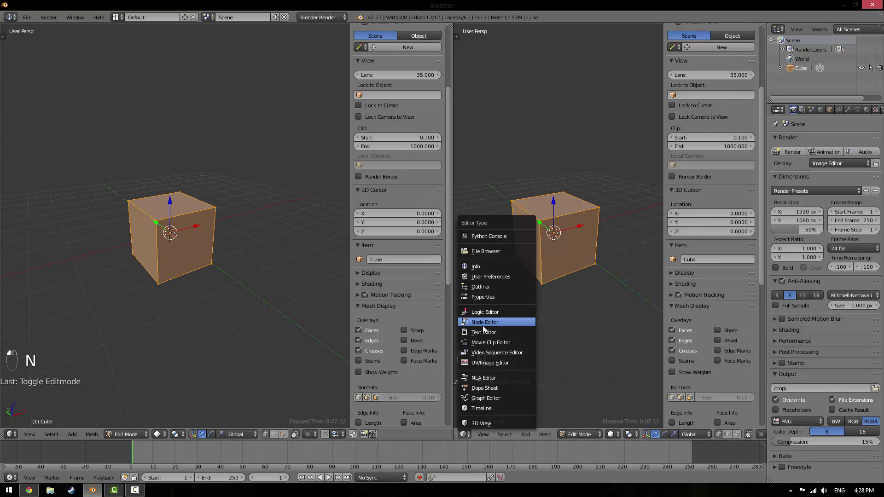
{"action": "left_click", "coordinate": [491, 363]}
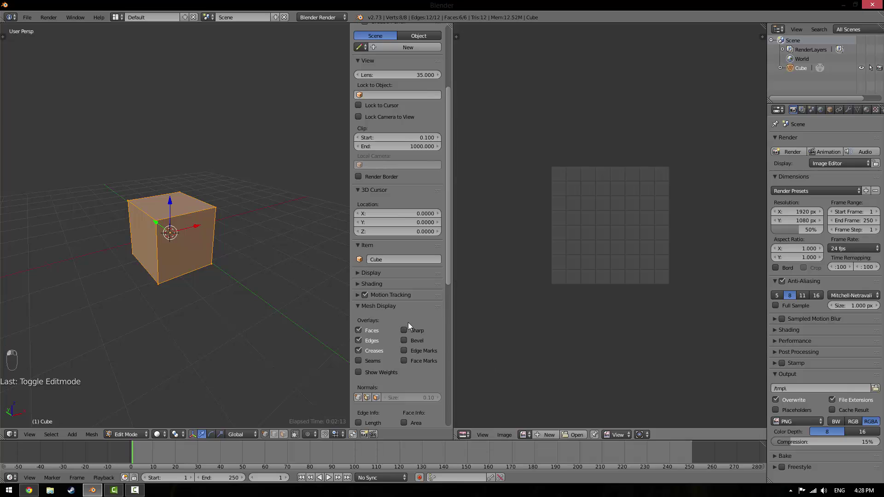
Unwrap the cube and box-select its UV square, cancelling an attempted scale
{"action": "key", "text": "u"}
{"action": "left_click", "coordinate": [213, 189]}
{"action": "scroll", "coordinate": [526, 186], "scroll_direction": "up", "scroll_amount": 3}
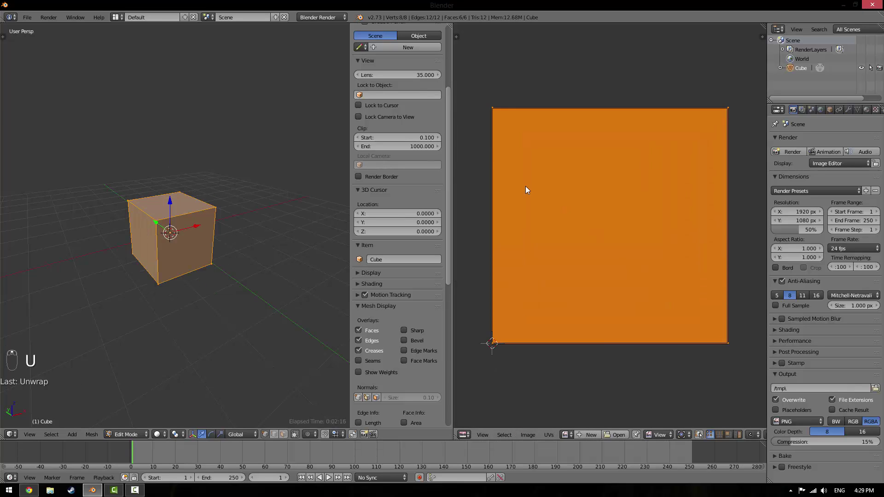
{"action": "right_click", "coordinate": [493, 98]}
{"action": "key", "text": "b"}
{"action": "left_click_drag", "start_coordinate": [469, 72], "coordinate": [734, 349]}
{"action": "key", "text": "s"}
{"action": "right_click", "coordinate": [647, 226]}
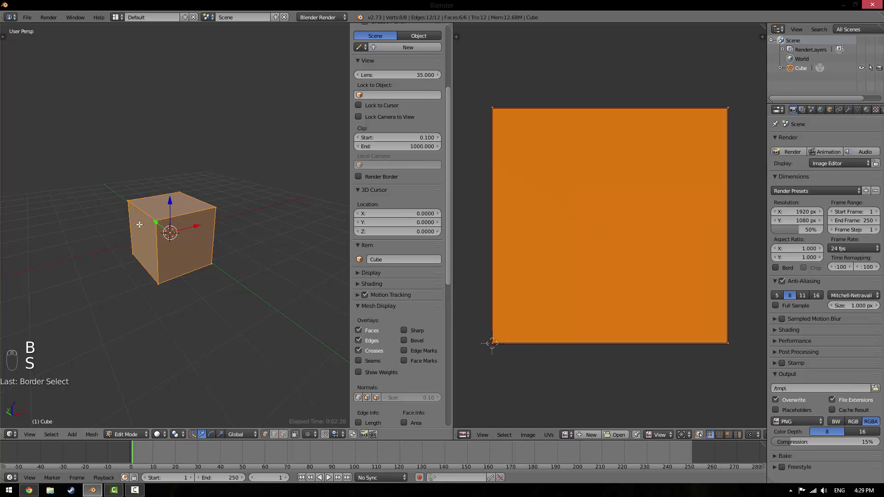
Right-click through the cube's front, top-right and bottom-right vertices one at a time
{"action": "right_click", "coordinate": [150, 239]}
{"action": "right_click", "coordinate": [160, 268]}
{"action": "right_click", "coordinate": [217, 211]}
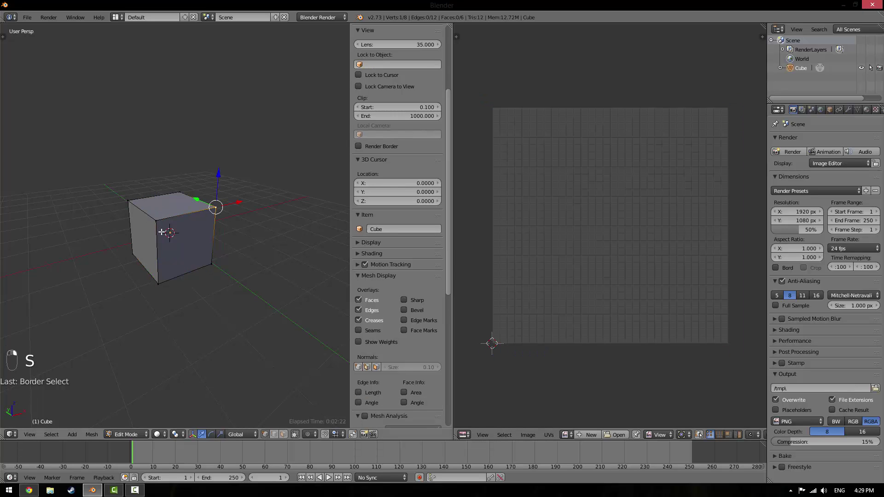
{"action": "right_click", "coordinate": [161, 231]}
{"action": "right_click", "coordinate": [168, 282]}
{"action": "right_click", "coordinate": [212, 216]}
{"action": "right_click", "coordinate": [211, 264]}
{"action": "right_click", "coordinate": [157, 220]}
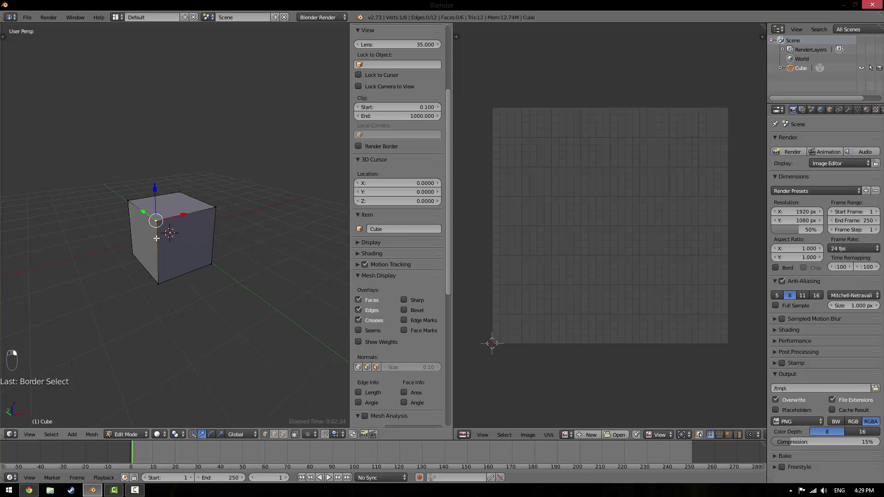
Leave only the cube's top face selected, then compare it with the cube net image
{"action": "right_click", "coordinate": [158, 284], "text": "shift"}
{"action": "right_click", "coordinate": [215, 209], "text": "shift"}
{"action": "right_click", "coordinate": [211, 264], "text": "shift"}
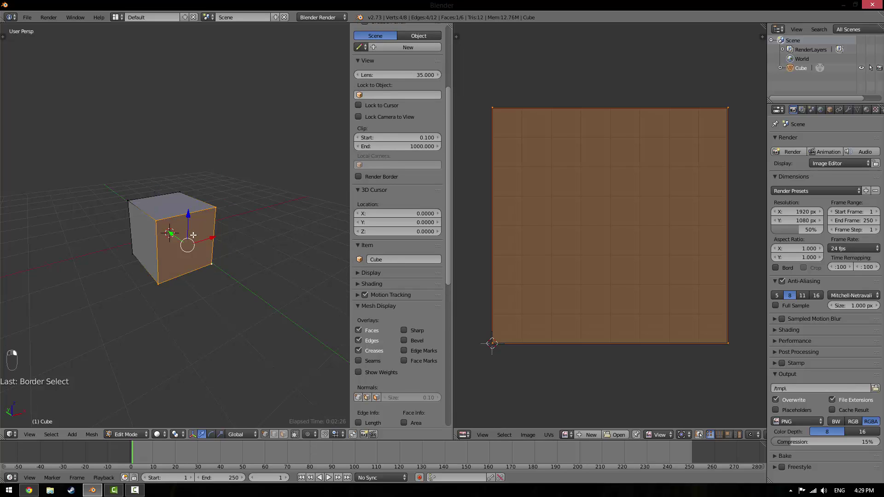
{"action": "right_click", "coordinate": [147, 210], "text": "shift"}
{"action": "right_click", "coordinate": [153, 197], "text": "shift"}
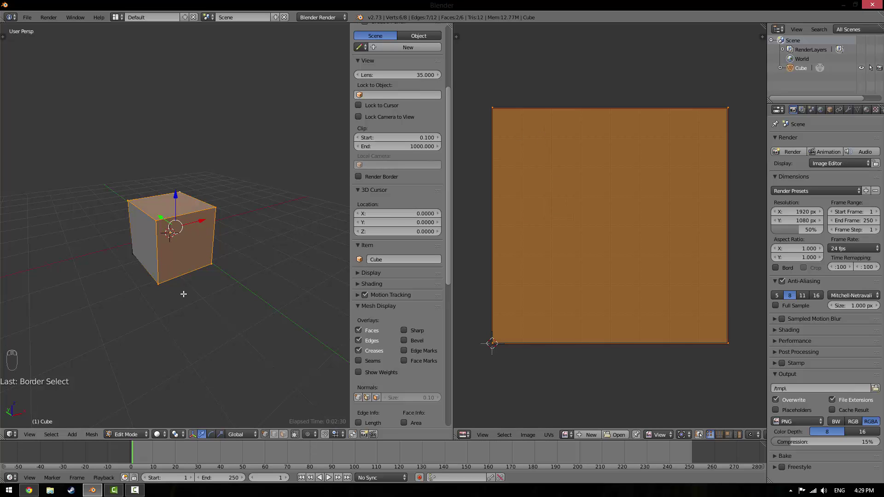
{"action": "right_click", "coordinate": [164, 282], "text": "shift"}
{"action": "right_click", "coordinate": [212, 266], "text": "shift"}
{"action": "middle_click_drag", "start_coordinate": [161, 252], "coordinate": [149, 219]}
{"action": "scroll", "coordinate": [149, 218], "scroll_direction": "up", "scroll_amount": 2}
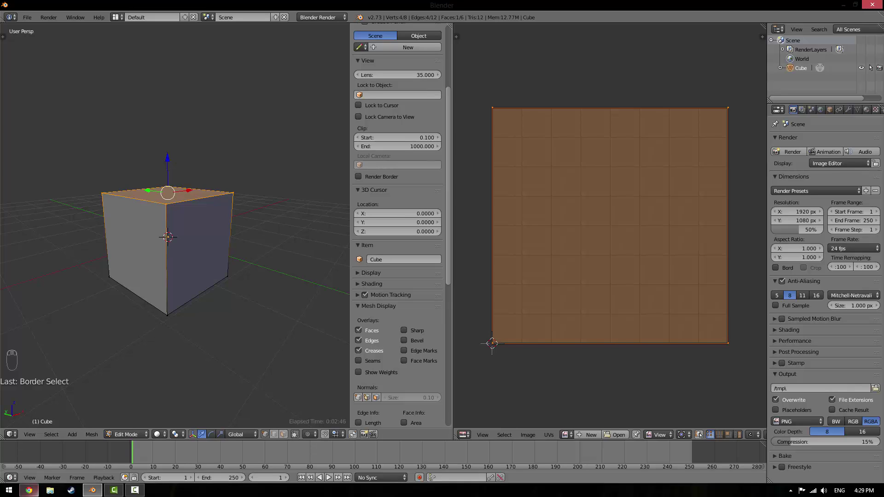
{"action": "left_click", "coordinate": [29, 490]}
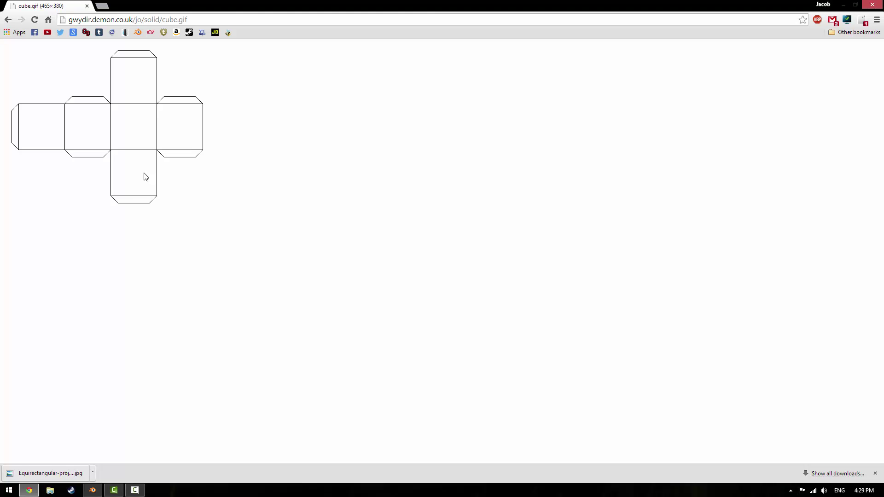
{"action": "left_click", "coordinate": [94, 490]}
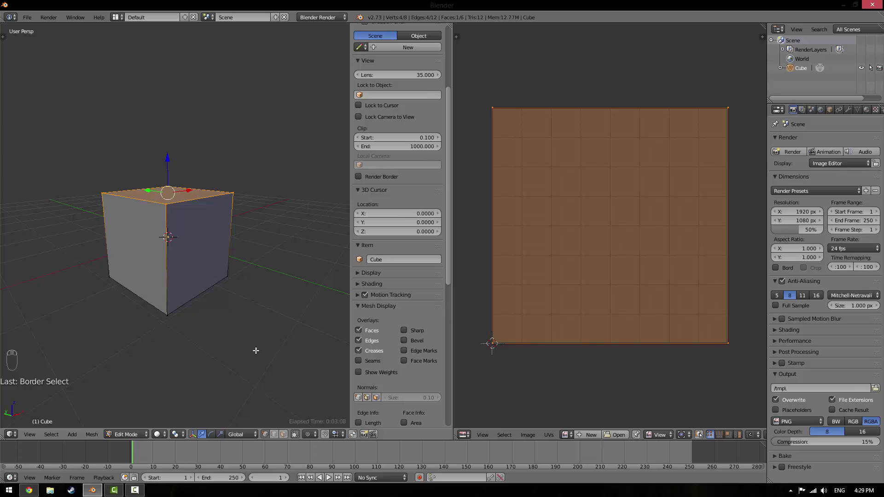
Switch to edge select mode and deselect one top-face edge, leaving three selected
{"action": "left_click", "coordinate": [274, 435]}
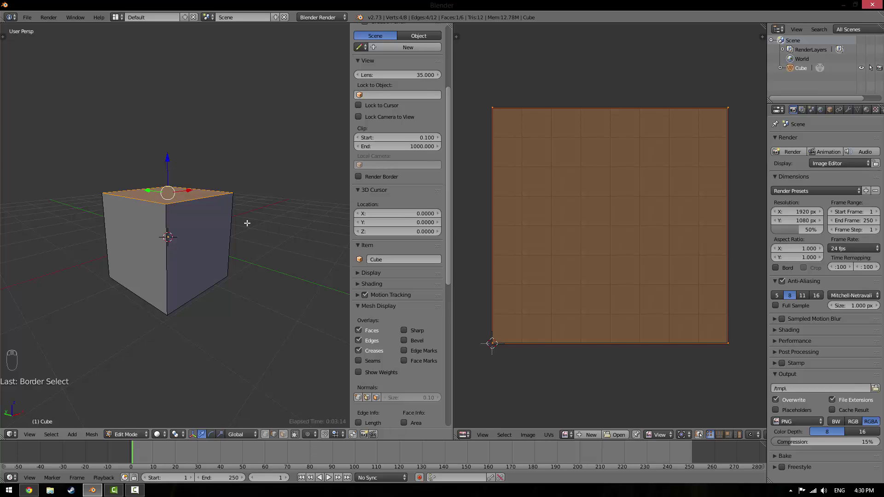
{"action": "left_click", "coordinate": [142, 189], "text": "shift"}
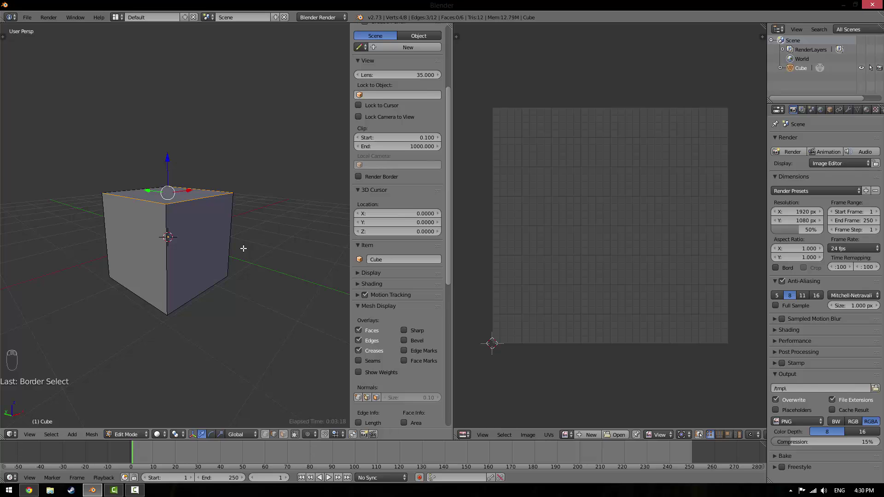
{"action": "middle_click_drag", "start_coordinate": [184, 221], "coordinate": [92, 240]}
Close the Chrome downloads bar under the cube net image and return to Blender
{"action": "left_click", "coordinate": [29, 490]}
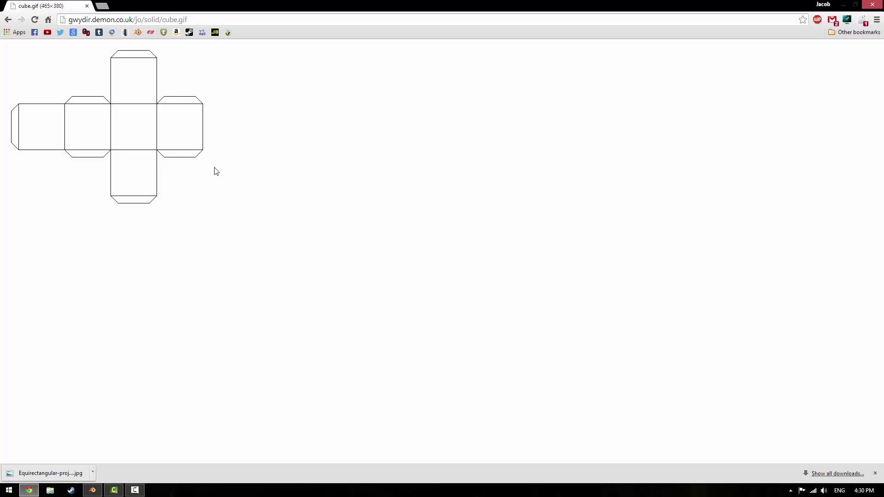
{"action": "left_click", "coordinate": [875, 473]}
{"action": "mouse_move", "coordinate": [94, 490]}
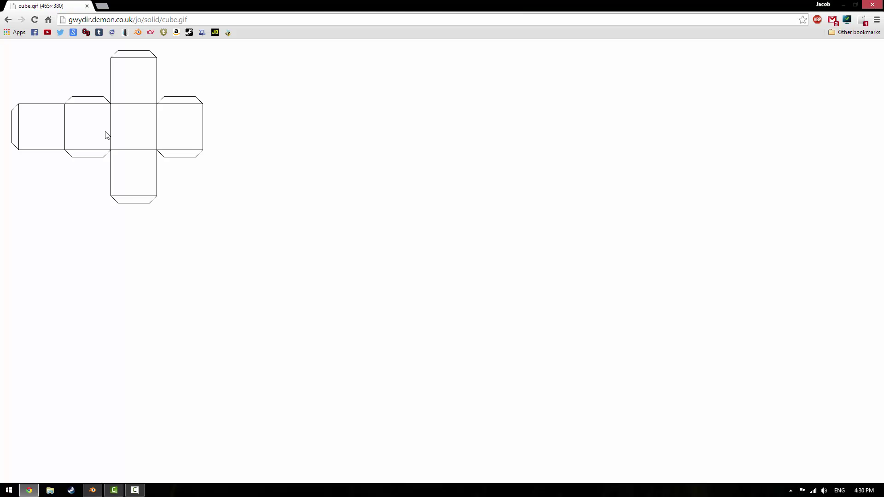
{"action": "left_click", "coordinate": [92, 490]}
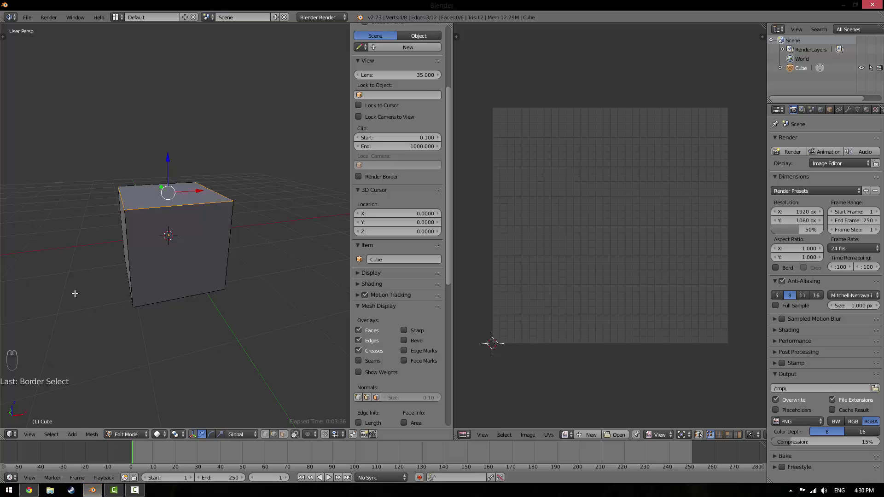
Deselect everything on the cube, toggle Edit Mode off and on, then zoom in
{"action": "key", "text": "a"}
{"action": "key", "text": "Tab"}
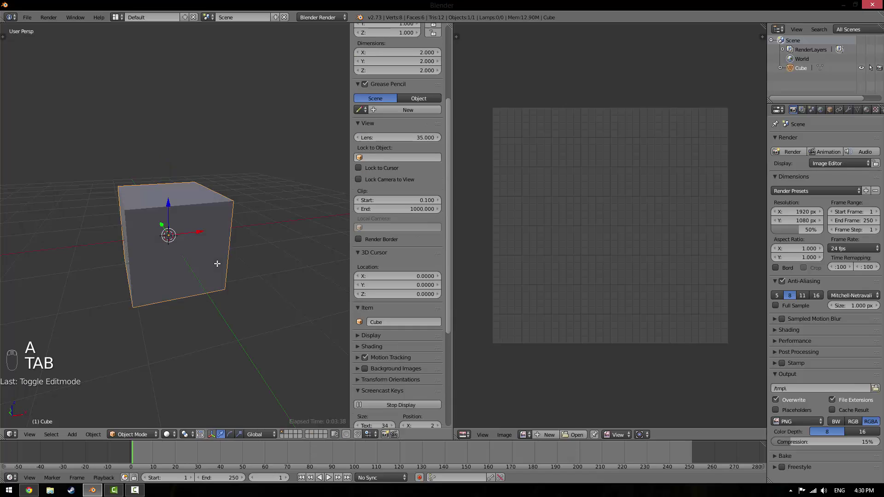
{"action": "key", "text": "Tab"}
{"action": "key", "text": "alt+Tab"}
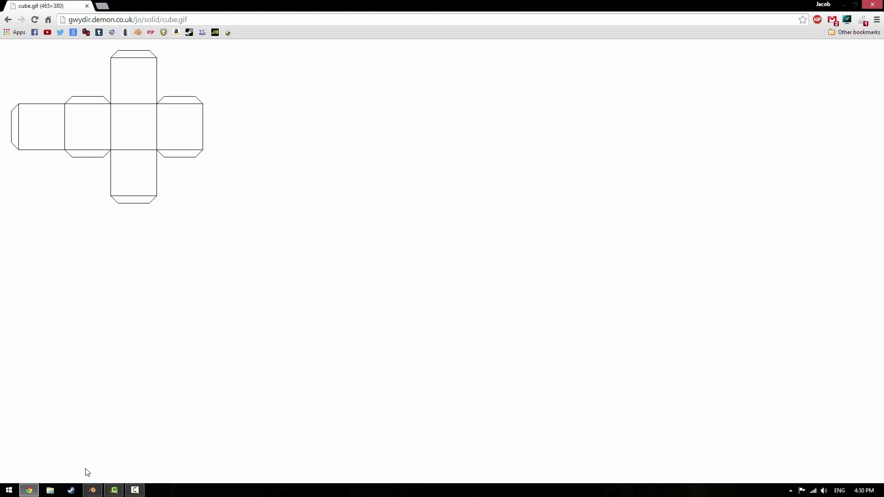
{"action": "left_click", "coordinate": [90, 491]}
{"action": "scroll", "coordinate": [168, 255], "scroll_direction": "up", "scroll_amount": 2}
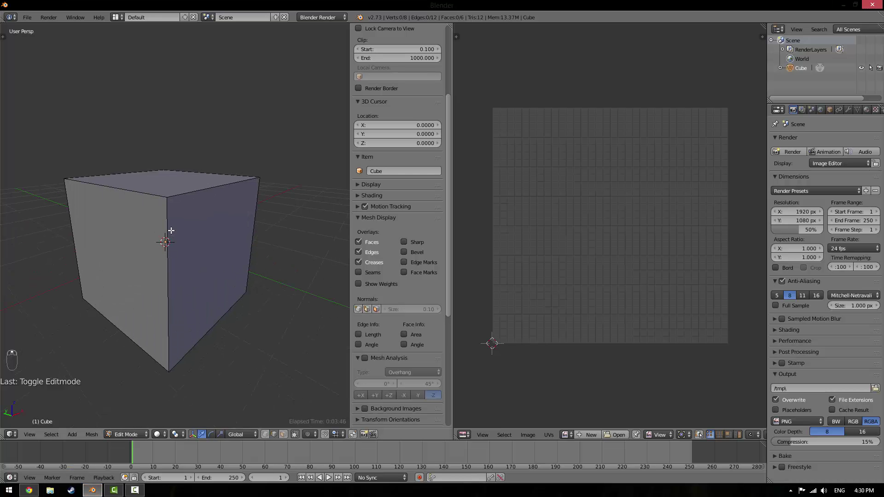
Turn off Limit selection to visible and select the cube's bottom edge
{"action": "left_click", "coordinate": [296, 434]}
{"action": "middle_click_drag", "start_coordinate": [168, 268], "coordinate": [186, 277]}
{"action": "middle_click_drag", "start_coordinate": [256, 310], "coordinate": [152, 270]}
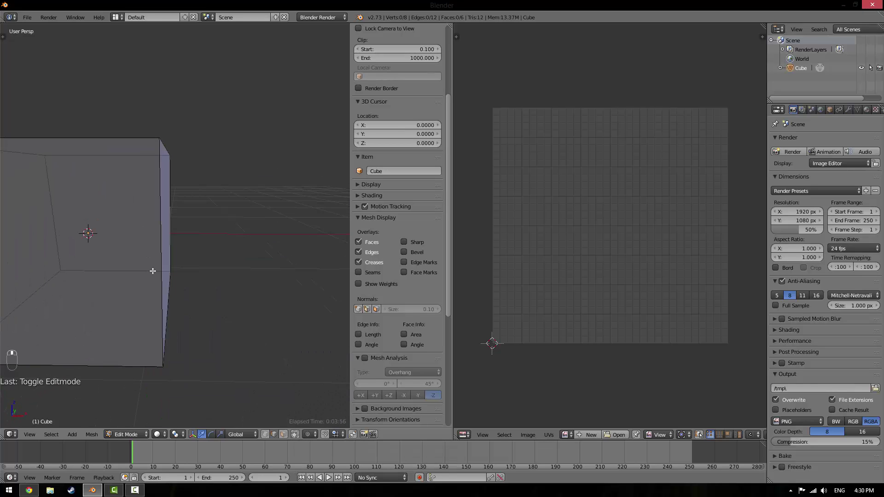
{"action": "right_click", "coordinate": [147, 266]}
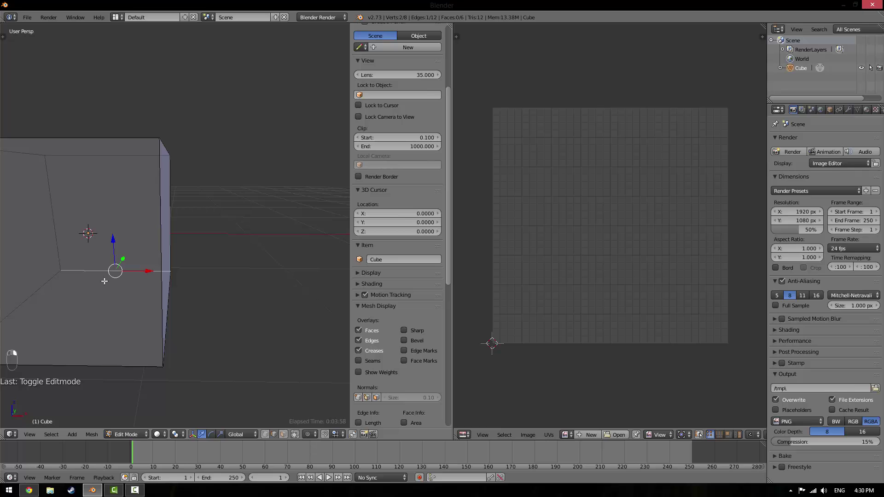
{"action": "middle_click_drag", "start_coordinate": [56, 188], "coordinate": [276, 116]}
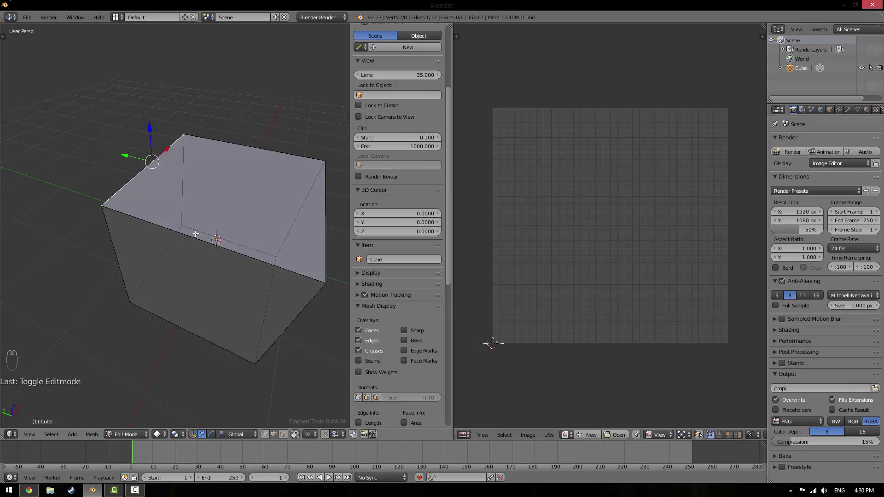
Check the cube net image in Chrome, briefly returning to Blender in between
{"action": "key", "text": "alt+Tab"}
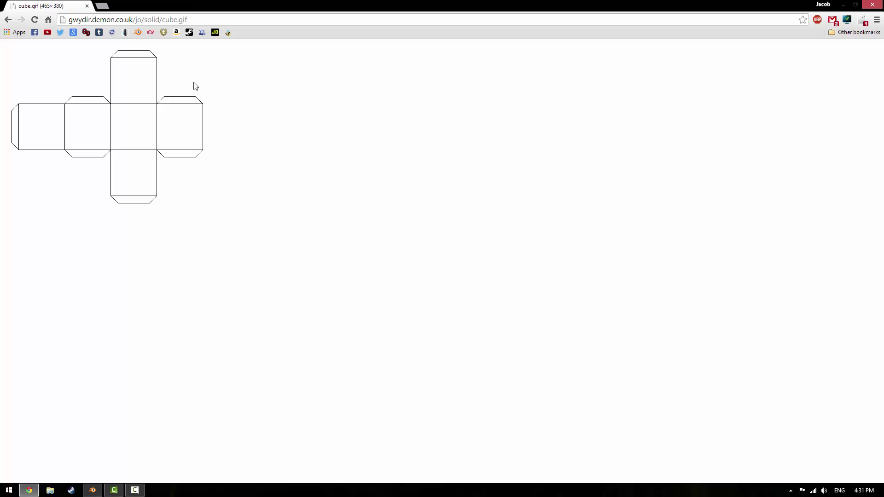
{"action": "left_click", "coordinate": [95, 491]}
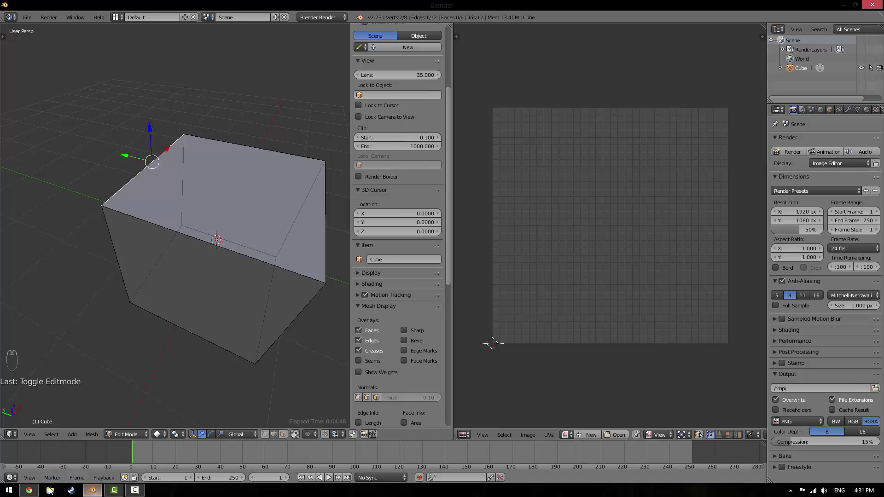
{"action": "left_click", "coordinate": [36, 492]}
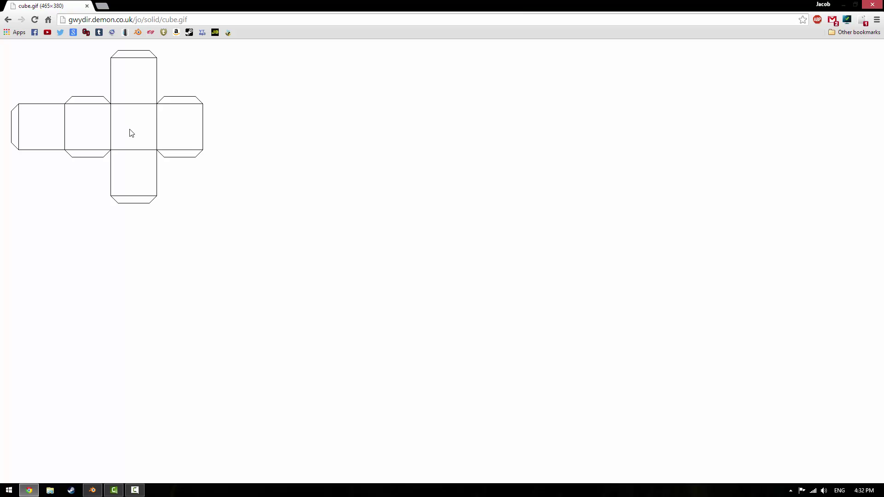
Back in Blender, select a bottom part of the cube and recheck the cube net
{"action": "left_click", "coordinate": [92, 491]}
{"action": "scroll", "coordinate": [213, 289], "scroll_direction": "down", "scroll_amount": 5}
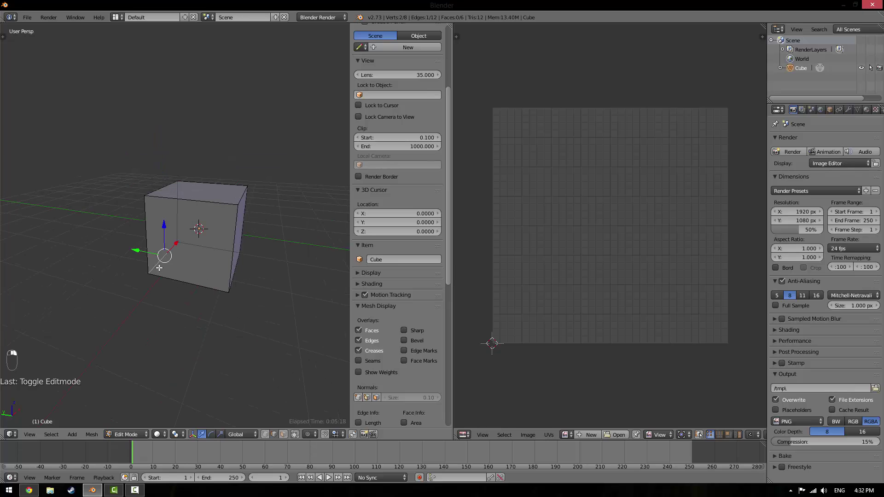
{"action": "right_click", "coordinate": [240, 274], "text": "shift"}
{"action": "left_click", "coordinate": [29, 490]}
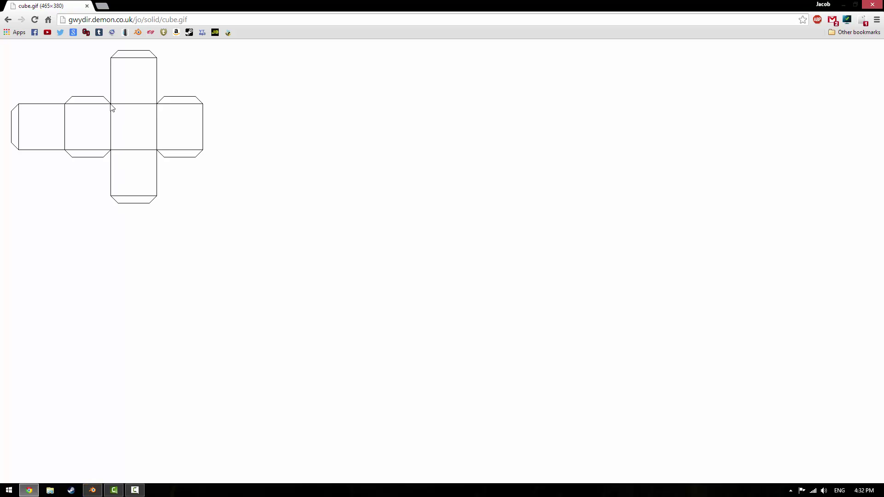
Select the cube's back vertical edge, orbit to the side, and un-maximize the Blender window
{"action": "left_click", "coordinate": [93, 490]}
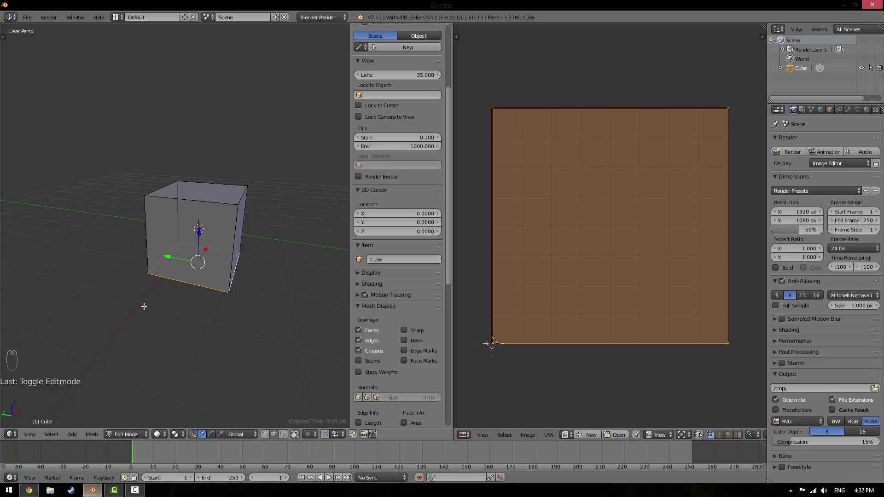
{"action": "scroll", "coordinate": [160, 243], "scroll_direction": "up", "scroll_amount": 5}
{"action": "right_click", "coordinate": [184, 234]}
{"action": "middle_click_drag", "start_coordinate": [195, 233], "coordinate": [37, 255]}
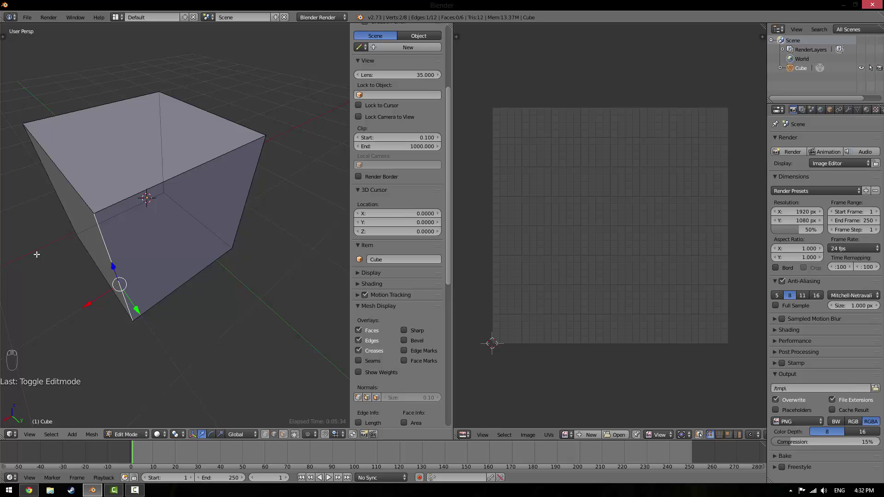
{"action": "middle_click_drag", "start_coordinate": [179, 197], "coordinate": [178, 239]}
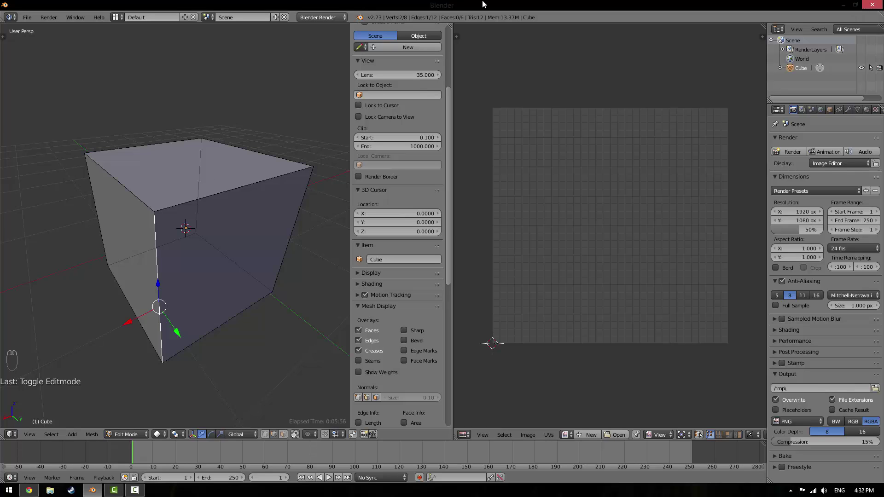
{"action": "left_click", "coordinate": [855, 6]}
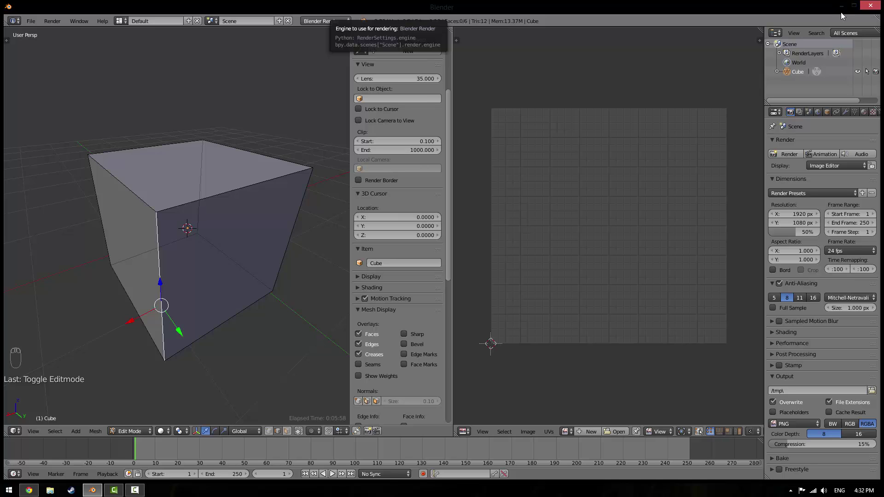
{"action": "middle_click_drag", "start_coordinate": [134, 162], "coordinate": [143, 184]}
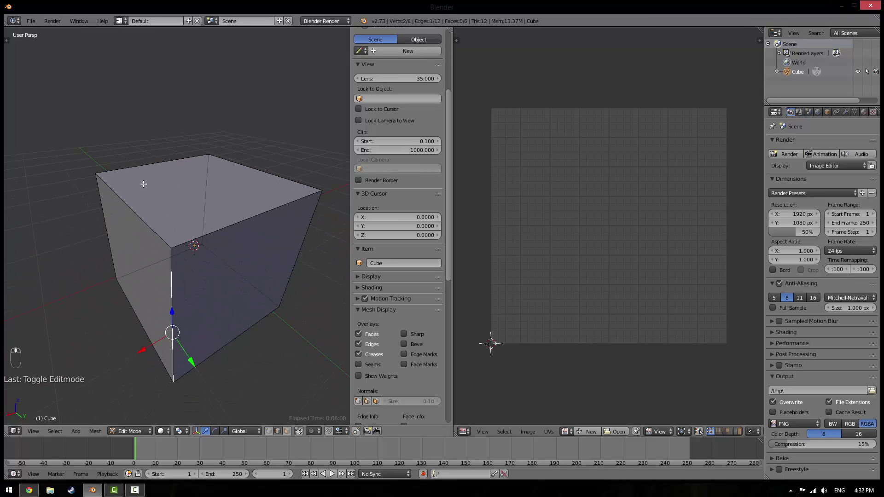
{"action": "left_click", "coordinate": [29, 491]}
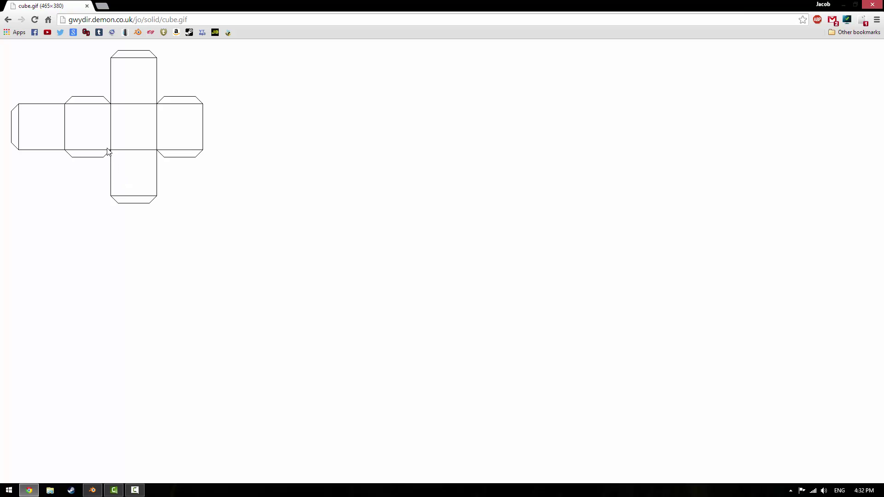
Study the cube.gif net in Chrome, then bring Blender's Edit Mode cube back up
{"action": "left_click_drag", "start_coordinate": [111, 151], "coordinate": [112, 165]}
{"action": "left_click", "coordinate": [92, 491]}
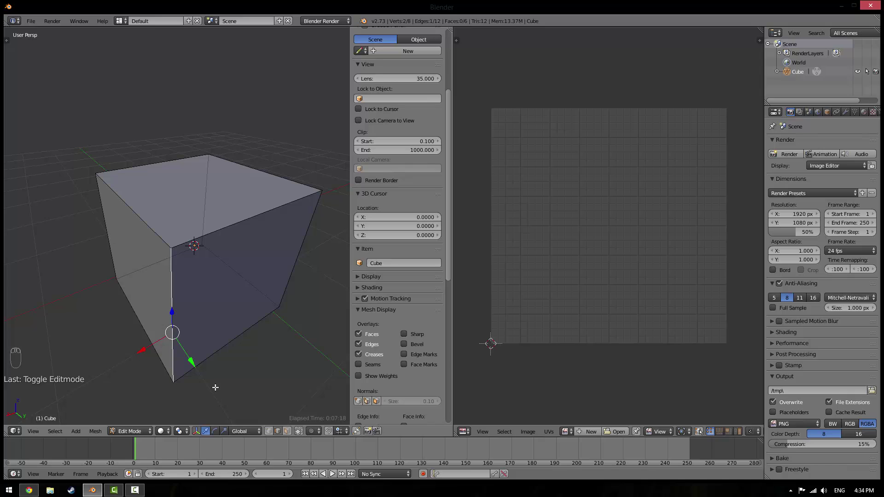
Add the left, back and right vertical edges to the selection and compare with the net
{"action": "right_click", "coordinate": [101, 220], "text": "shift"}
{"action": "right_click", "coordinate": [200, 180], "text": "shift"}
{"action": "right_click", "coordinate": [304, 255], "text": "shift"}
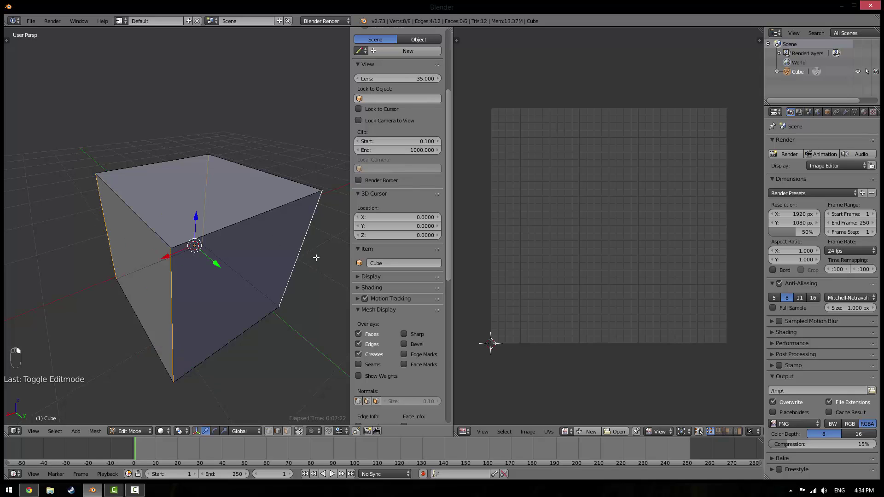
{"action": "left_click", "coordinate": [29, 491]}
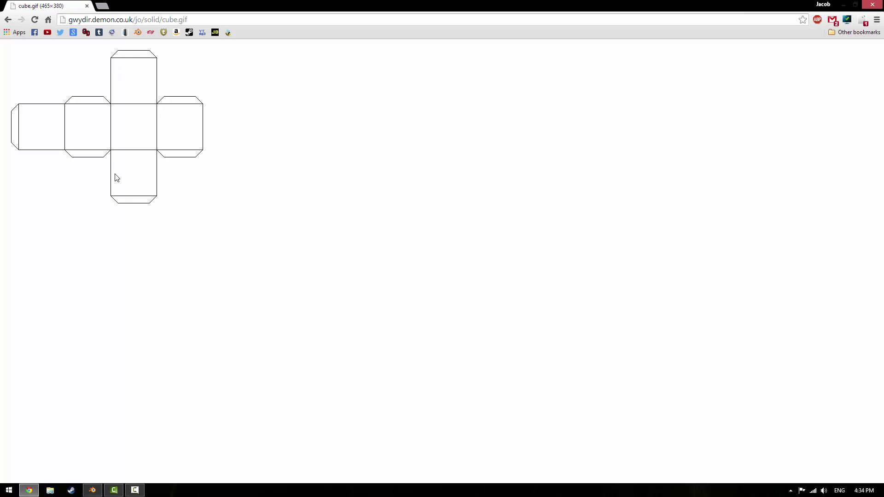
{"action": "left_click", "coordinate": [92, 490]}
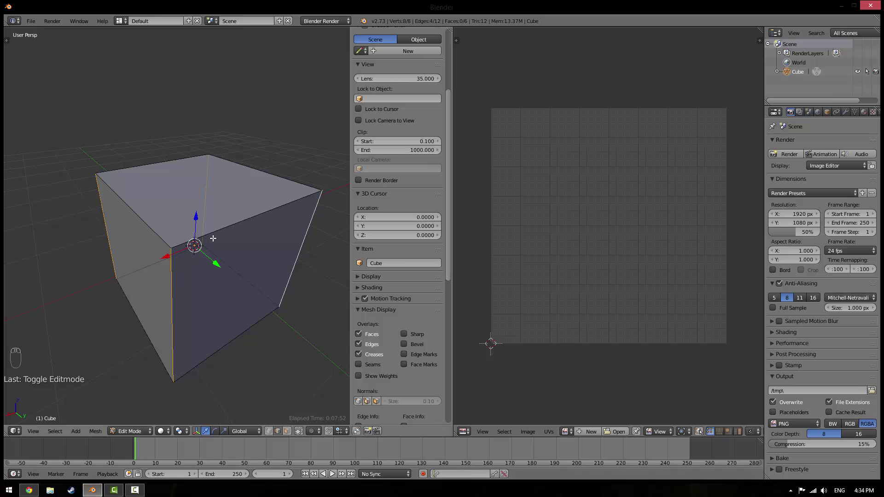
Try different top-edge combinations, ending with the top-back and top-front edges selected
{"action": "right_click", "coordinate": [243, 220], "text": "shift"}
{"action": "right_click", "coordinate": [148, 172], "text": "shift"}
{"action": "right_click", "coordinate": [253, 220], "text": "shift"}
{"action": "right_click", "coordinate": [176, 165], "text": "shift"}
{"action": "right_click", "coordinate": [253, 169], "text": "shift"}
{"action": "right_click", "coordinate": [121, 215], "text": "shift"}
{"action": "right_click", "coordinate": [124, 213], "text": "shift"}
{"action": "right_click", "coordinate": [260, 181], "text": "shift"}
{"action": "right_click", "coordinate": [170, 159], "text": "shift"}
{"action": "right_click", "coordinate": [242, 221], "text": "shift"}
Refine the top edges to keep the top-left and front top edges, then recheck the net
{"action": "right_click", "coordinate": [249, 216], "text": "shift"}
{"action": "right_click", "coordinate": [179, 154], "text": "shift"}
{"action": "right_click", "coordinate": [190, 159], "text": "shift"}
{"action": "right_click", "coordinate": [236, 154], "text": "shift"}
{"action": "right_click", "coordinate": [236, 153], "text": "shift"}
{"action": "right_click", "coordinate": [171, 163], "text": "shift"}
{"action": "right_click", "coordinate": [237, 233], "text": "shift"}
{"action": "middle_click_drag", "start_coordinate": [239, 229], "coordinate": [150, 279]}
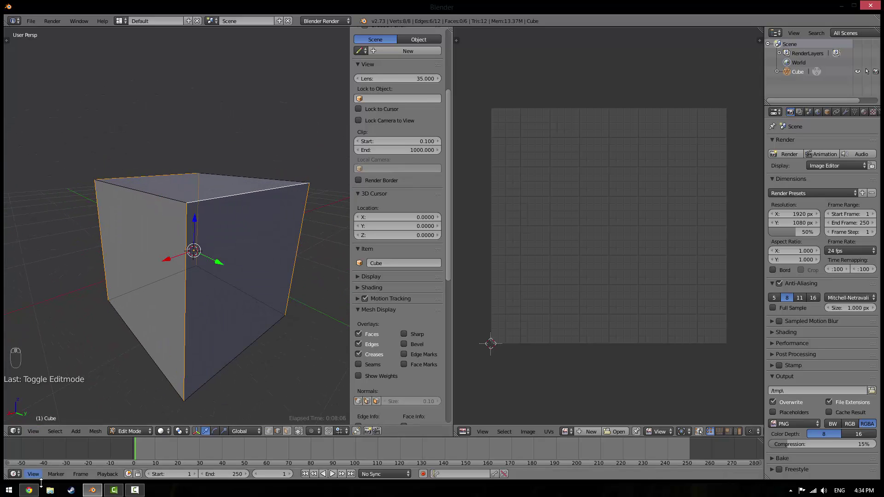
{"action": "left_click", "coordinate": [29, 490]}
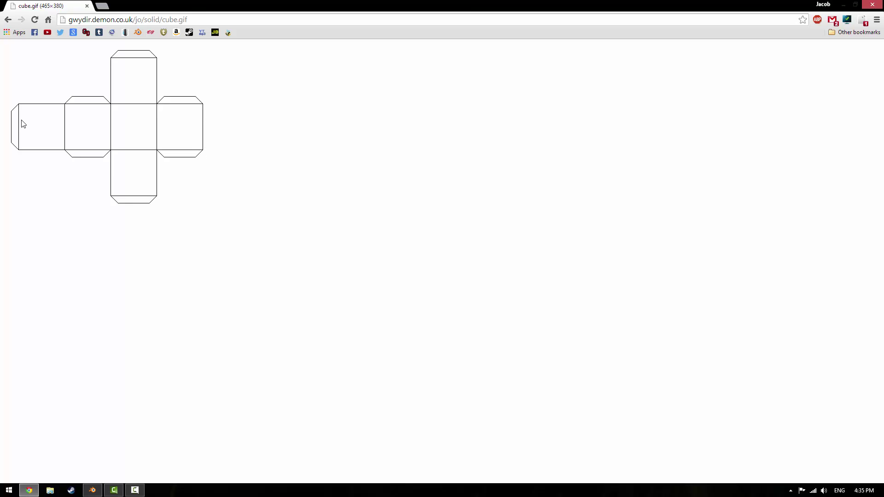
Viewing from above, add the upper-left and upper-right top edges to the seam selection
{"action": "left_click", "coordinate": [92, 490]}
{"action": "middle_click_drag", "start_coordinate": [194, 213], "coordinate": [179, 235]}
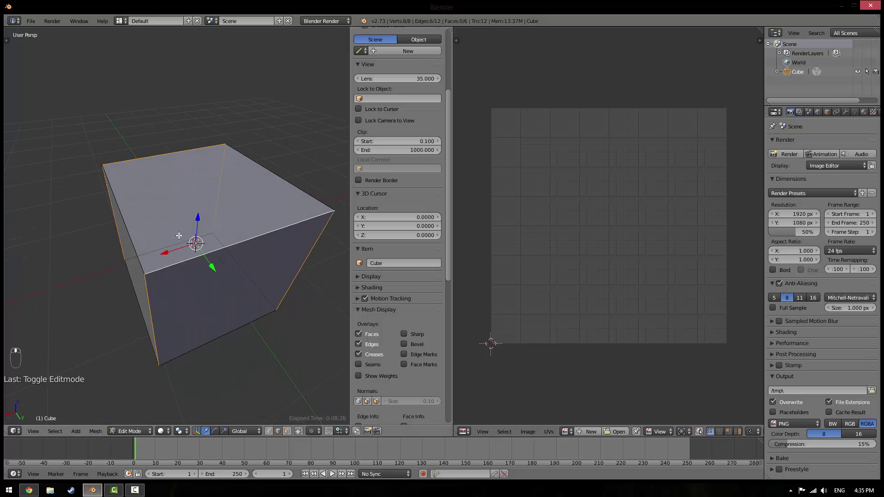
{"action": "right_click", "coordinate": [115, 202], "text": "shift"}
{"action": "right_click", "coordinate": [286, 175], "text": "shift"}
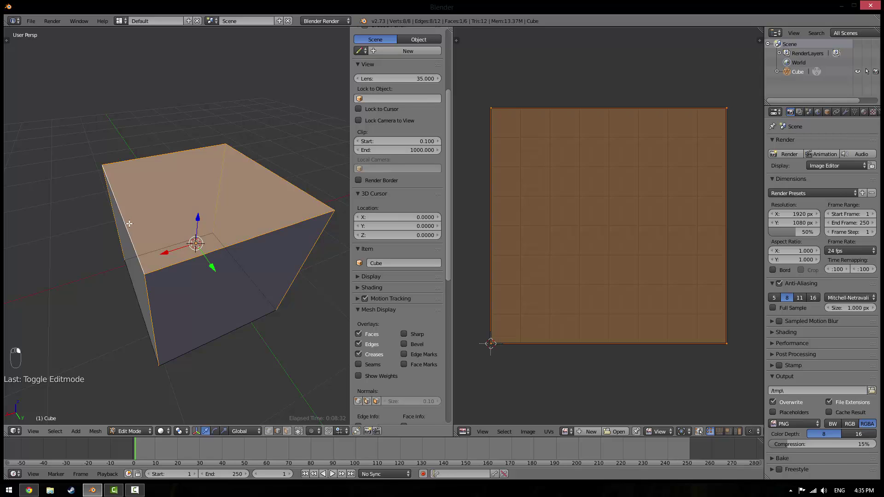
{"action": "middle_click_drag", "start_coordinate": [260, 187], "coordinate": [287, 189]}
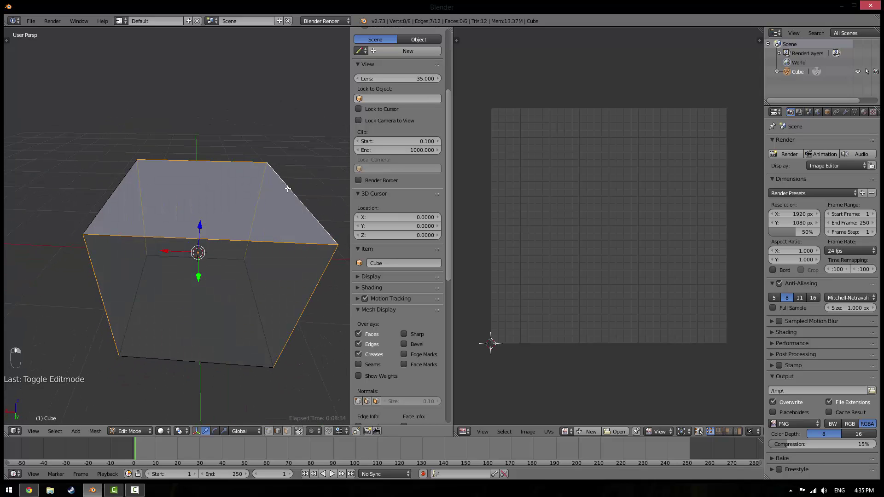
{"action": "key", "text": "ctrl+e"}
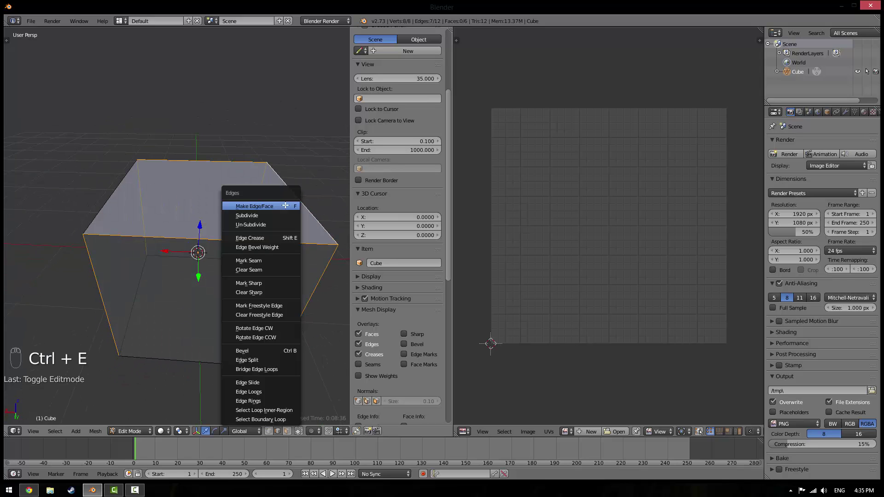
{"action": "middle_click_drag", "start_coordinate": [197, 335], "coordinate": [115, 237]}
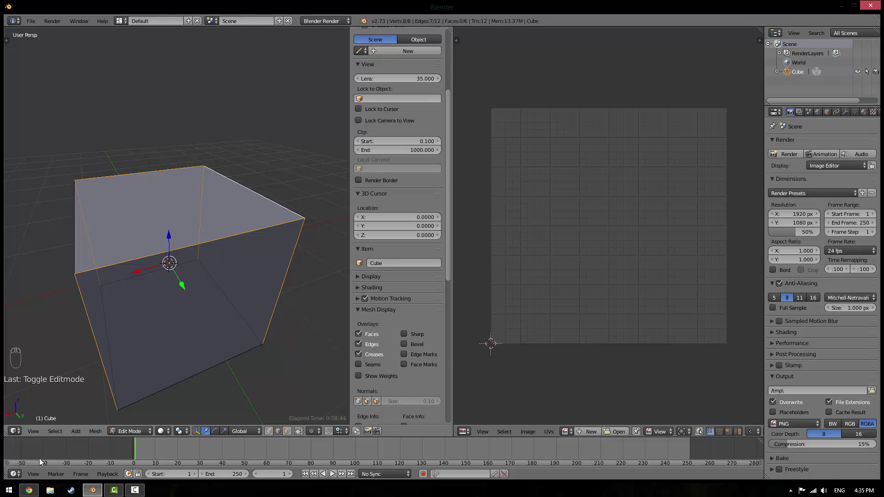
{"action": "left_click", "coordinate": [29, 490]}
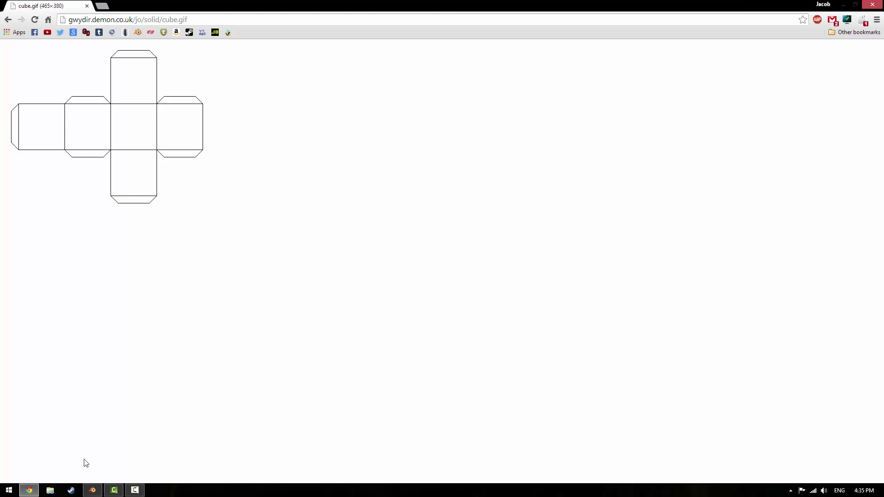
Mark the selected cube edges as seams through the Ctrl+E edge menu
{"action": "left_click", "coordinate": [92, 490]}
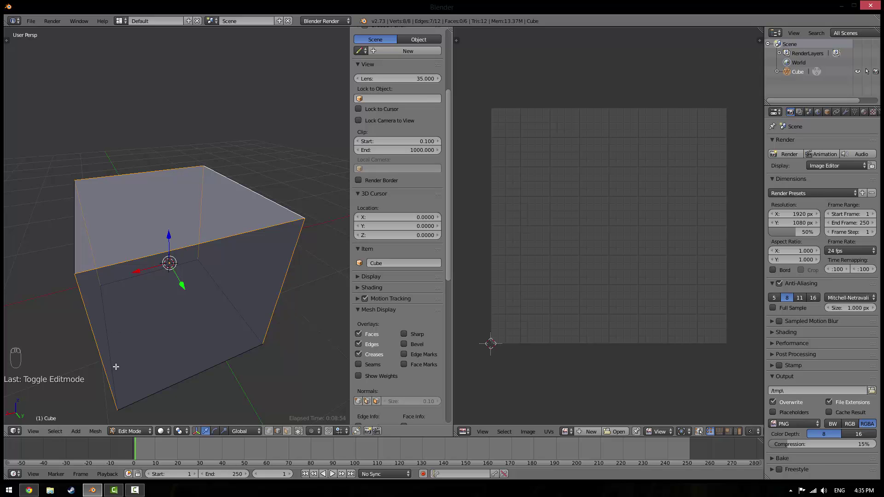
{"action": "scroll", "coordinate": [126, 320], "scroll_direction": "down", "scroll_amount": 4}
{"action": "middle_click_drag", "start_coordinate": [126, 320], "coordinate": [215, 271]}
{"action": "scroll", "coordinate": [176, 306], "scroll_direction": "up", "scroll_amount": 3}
{"action": "key", "text": "ctrl+e"}
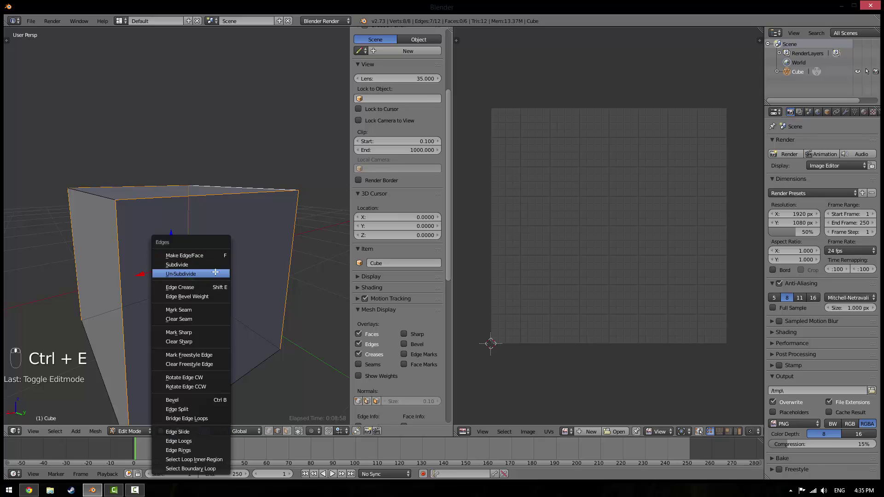
{"action": "left_click", "coordinate": [189, 310]}
Select the whole cube and unwrap it along the seams into a cross-shaped layout
{"action": "scroll", "coordinate": [188, 310], "scroll_direction": "down", "scroll_amount": 2}
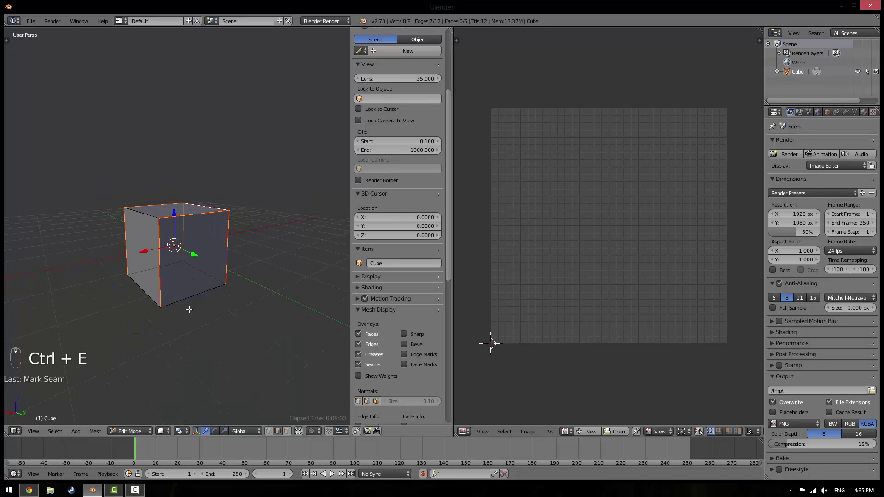
{"action": "key", "text": "a"}
{"action": "key", "text": "a"}
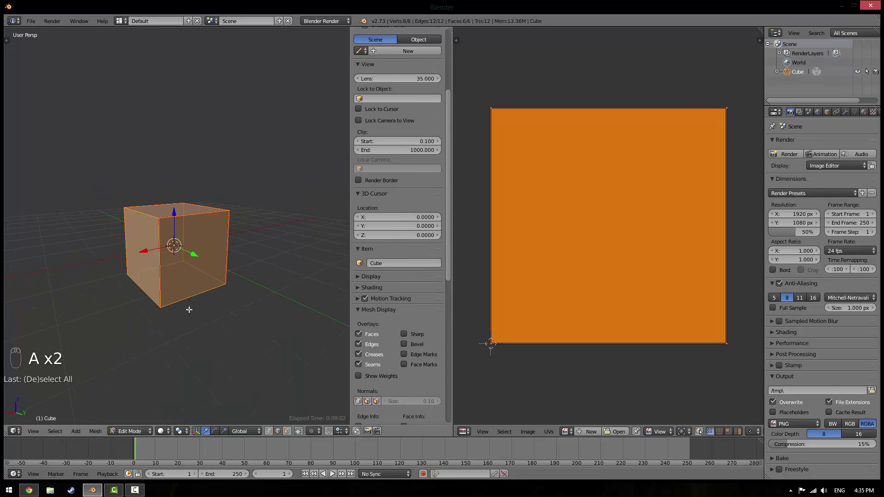
{"action": "key", "text": "u"}
{"action": "left_click", "coordinate": [188, 310]}
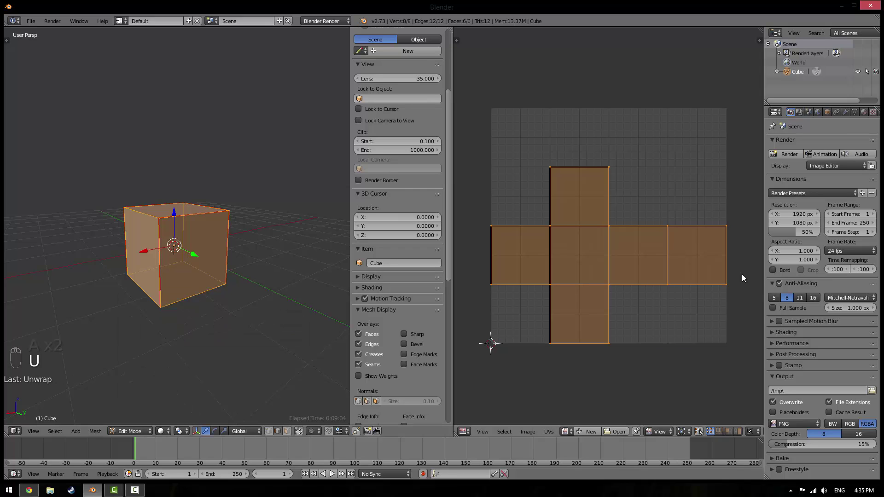
{"action": "left_click", "coordinate": [28, 490]}
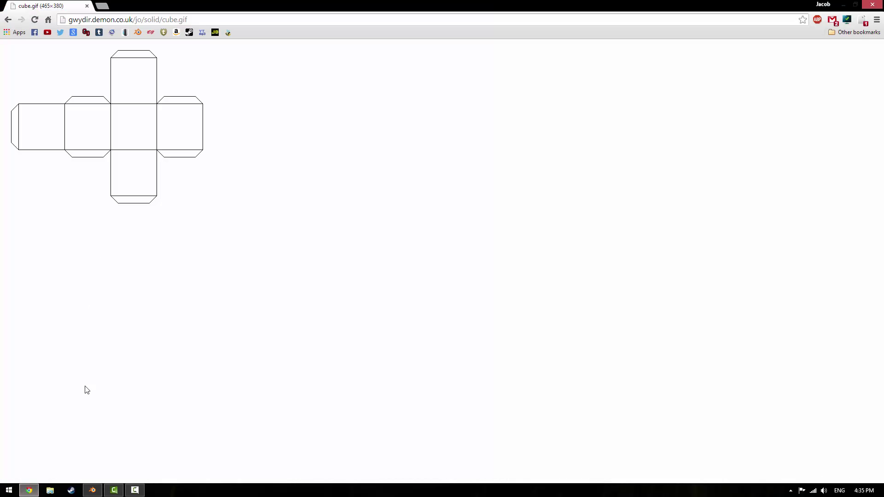
{"action": "left_click", "coordinate": [93, 489]}
{"action": "left_click", "coordinate": [29, 490]}
{"action": "left_click", "coordinate": [92, 490]}
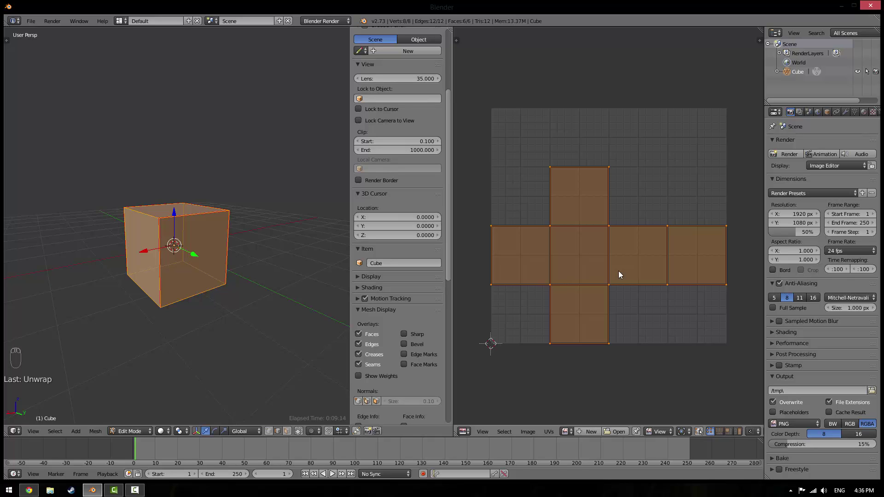
{"action": "key", "text": "r"}
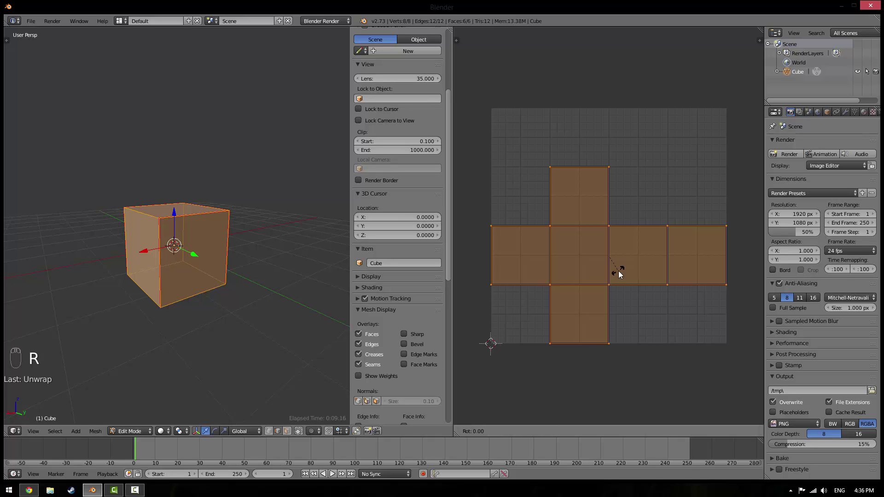
{"action": "left_click", "coordinate": [580, 321]}
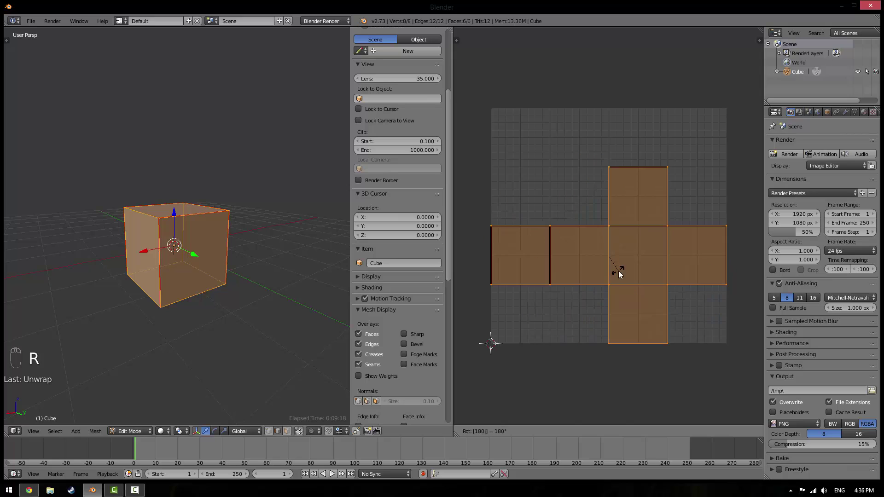
{"action": "left_click", "coordinate": [29, 491]}
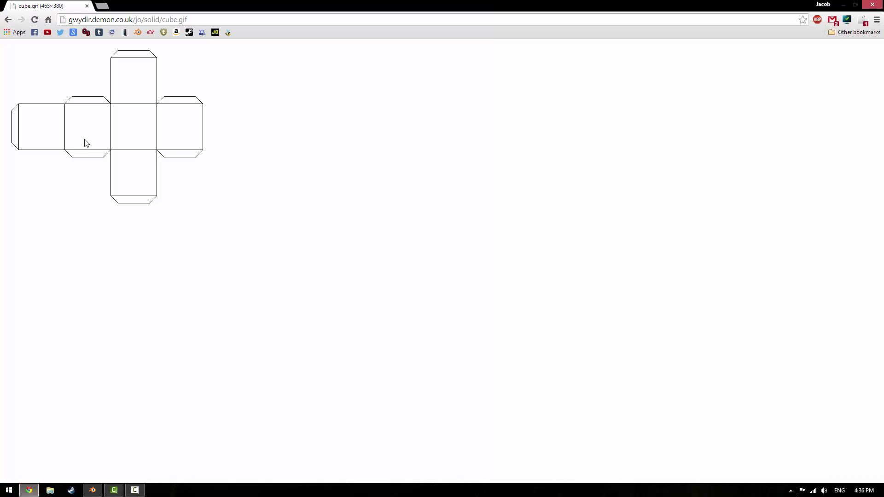
{"action": "left_click", "coordinate": [94, 491]}
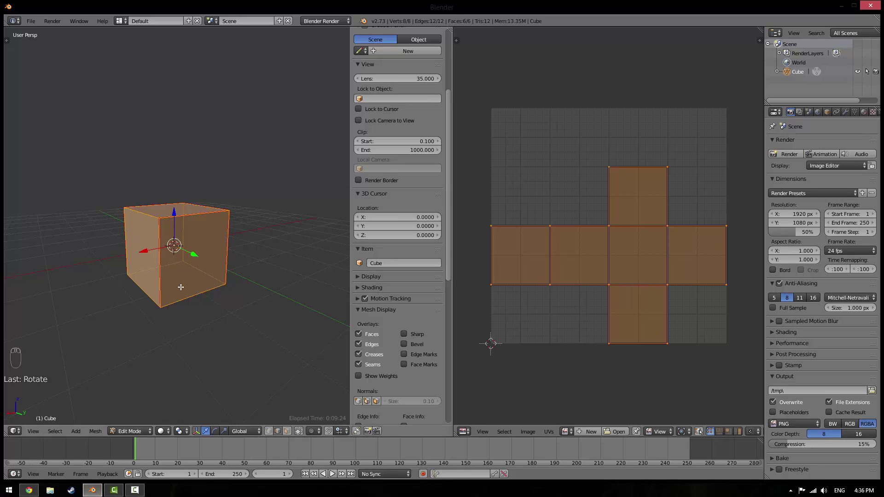
{"action": "middle_click_drag", "start_coordinate": [181, 290], "coordinate": [153, 317]}
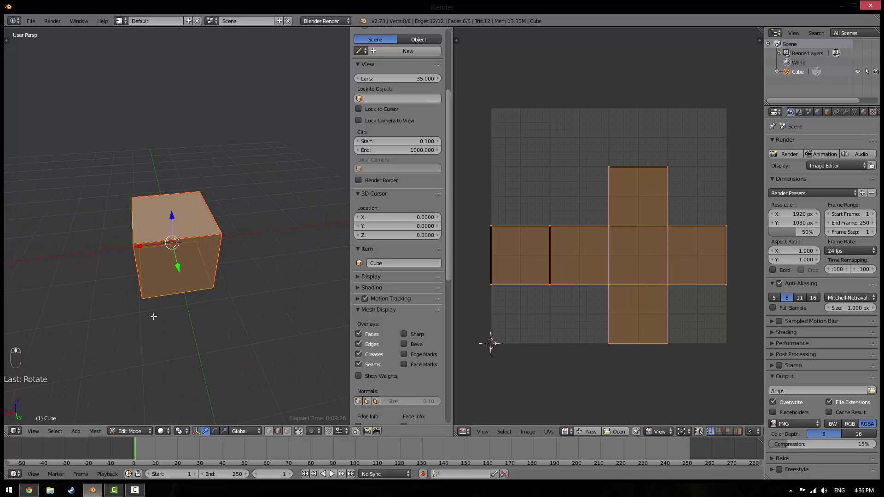
{"action": "left_click", "coordinate": [135, 491]}
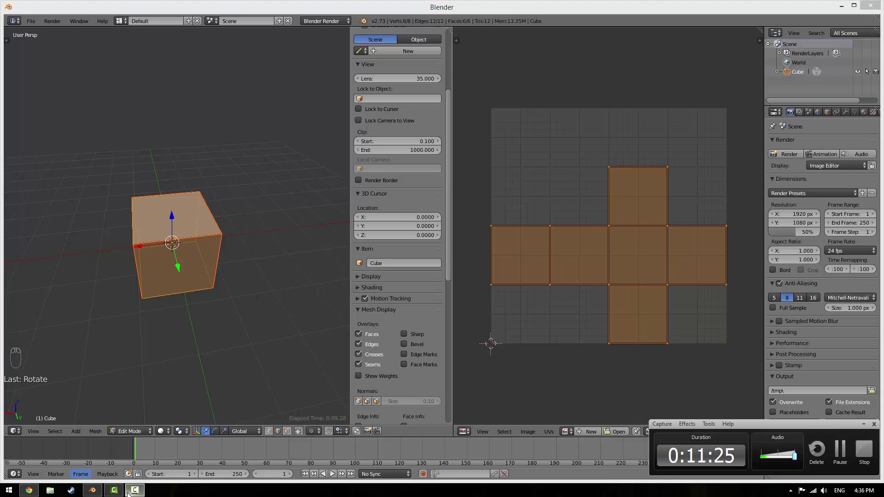
{"action": "left_click", "coordinate": [541, 3]}
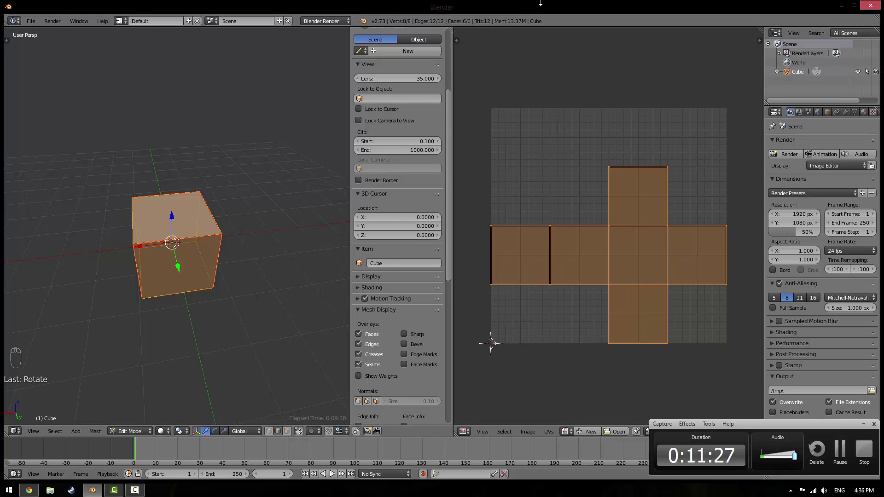
{"action": "left_click", "coordinate": [863, 424]}
{"action": "scroll", "coordinate": [163, 279], "scroll_direction": "up", "scroll_amount": 5}
{"action": "middle_click_drag", "start_coordinate": [163, 279], "coordinate": [227, 264]}
{"action": "scroll", "coordinate": [220, 268], "scroll_direction": "down", "scroll_amount": 4}
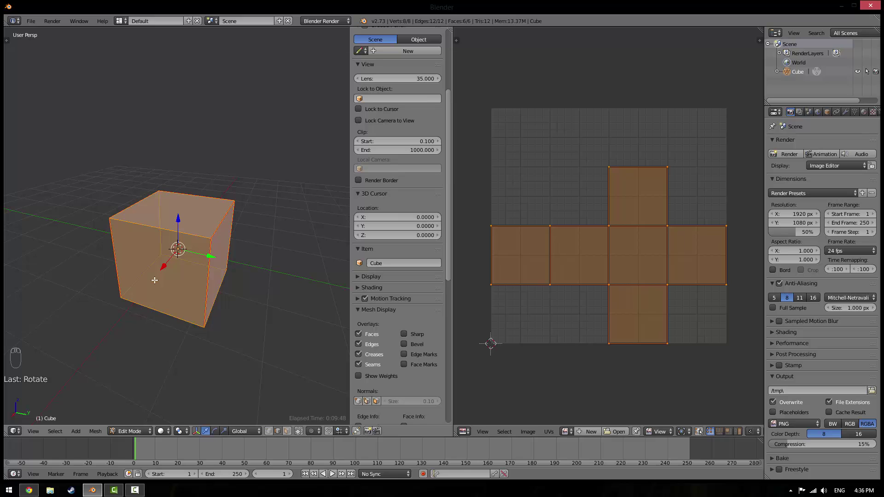
{"action": "key", "text": "a"}
{"action": "middle_click_drag", "start_coordinate": [203, 231], "coordinate": [138, 198]}
{"action": "key", "text": "a"}
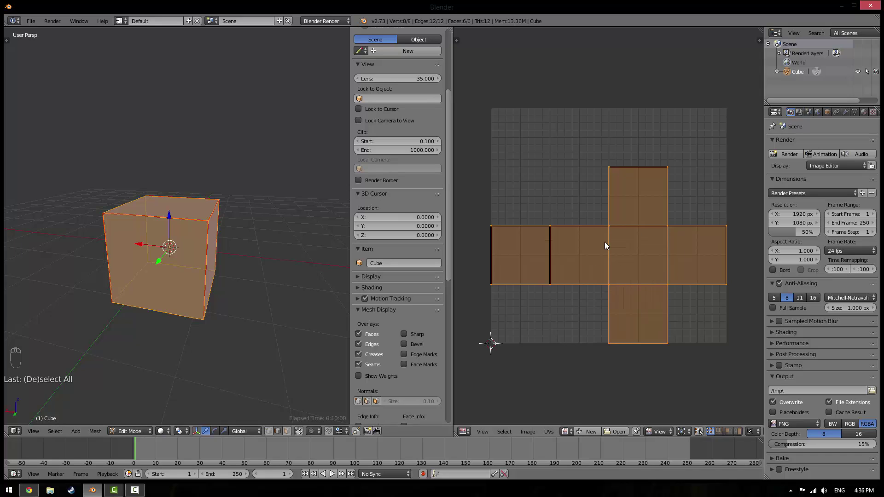
Return to Object Mode, hide the sidebar and delete the cube
{"action": "key", "text": "Tab"}
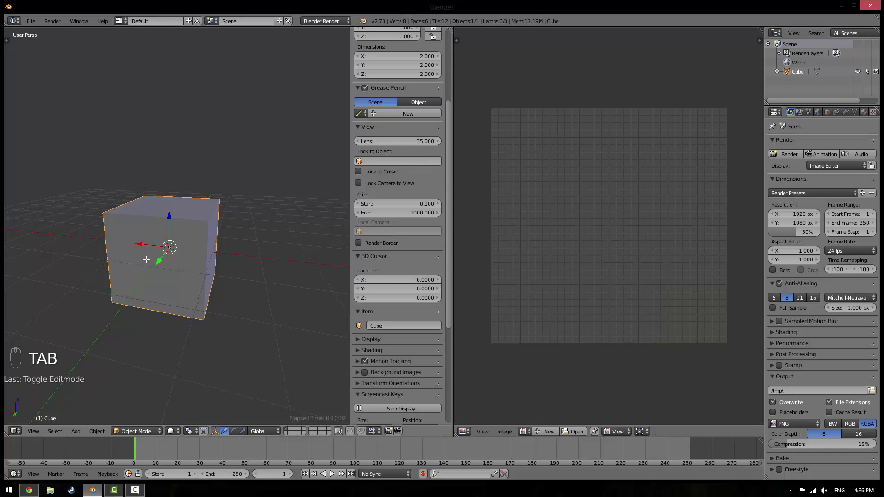
{"action": "key", "text": "n"}
{"action": "key", "text": "x"}
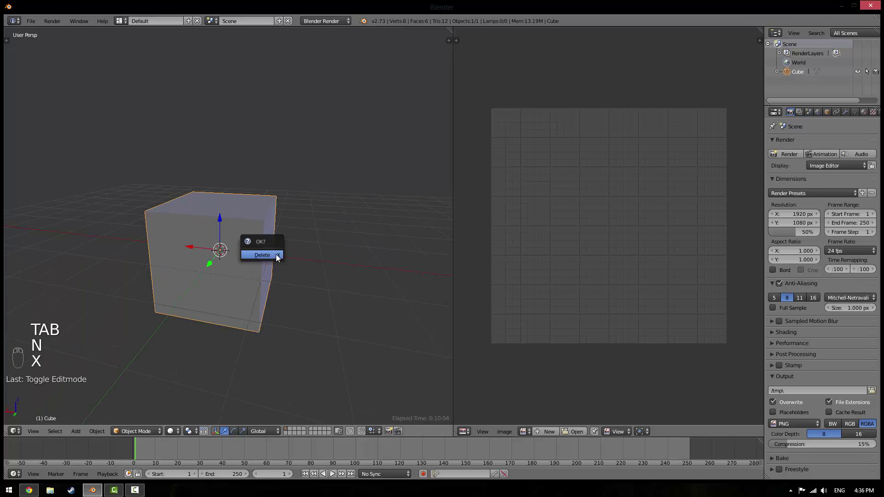
{"action": "left_click", "coordinate": [275, 254]}
{"action": "middle_click_drag", "start_coordinate": [275, 254], "coordinate": [208, 266]}
Add a UV Sphere mesh to the empty scene
{"action": "key", "text": "shift+a"}
{"action": "mouse_move", "coordinate": [206, 266]}
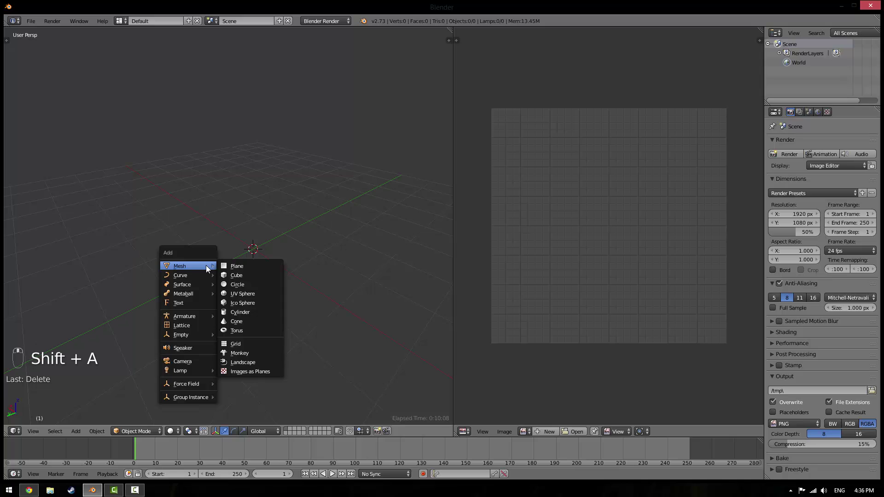
{"action": "left_click", "coordinate": [240, 294]}
{"action": "middle_click_drag", "start_coordinate": [239, 293], "coordinate": [278, 369]}
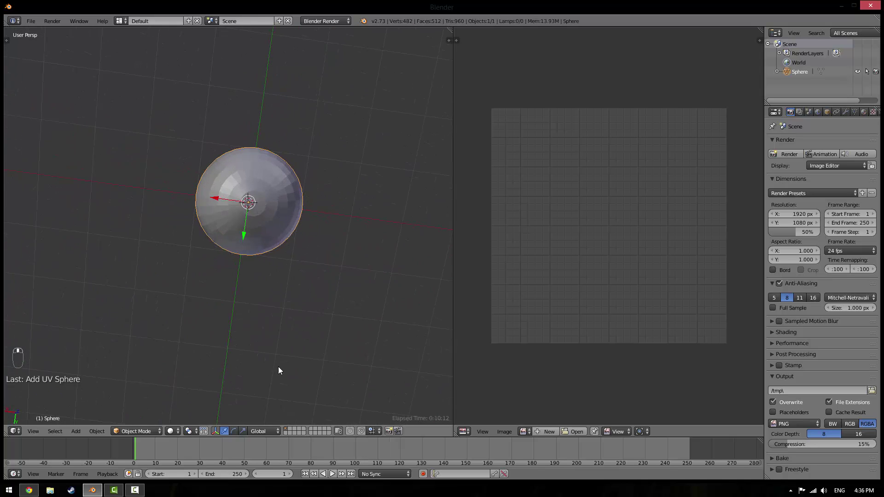
Enter Edit Mode on the sphere and set an orthographic front view via top view
{"action": "key", "text": "Tab"}
{"action": "key", "text": "KP_7"}
{"action": "scroll", "coordinate": [268, 306], "scroll_direction": "up", "scroll_amount": 3}
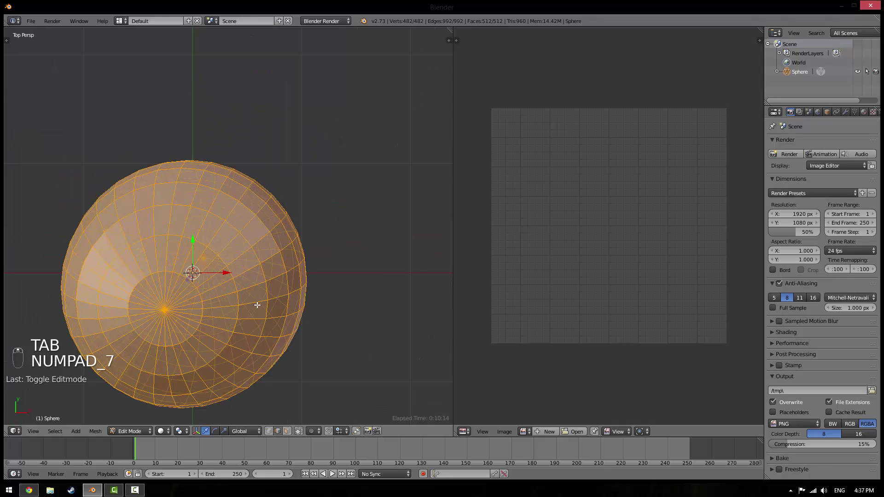
{"action": "key", "text": "KP_5"}
{"action": "middle_click_drag", "start_coordinate": [223, 256], "coordinate": [277, 229], "text": "shift"}
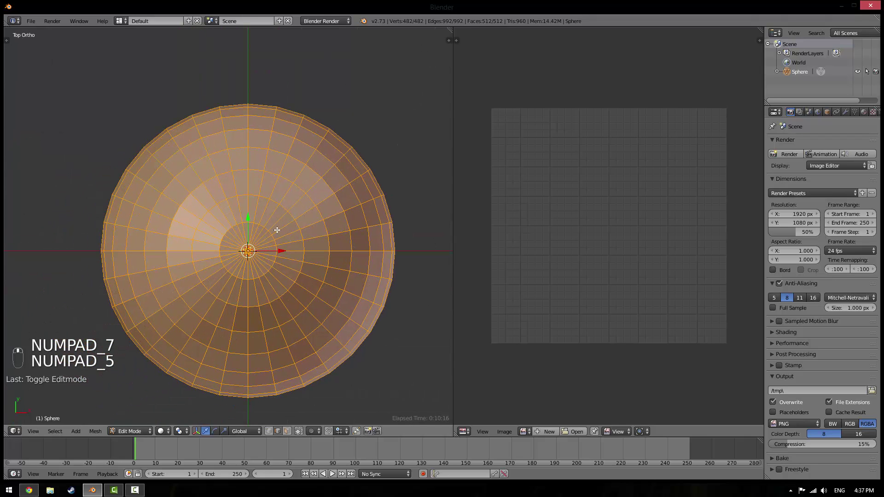
{"action": "scroll", "coordinate": [276, 229], "scroll_direction": "down", "scroll_amount": 1}
{"action": "key", "text": "KP_1"}
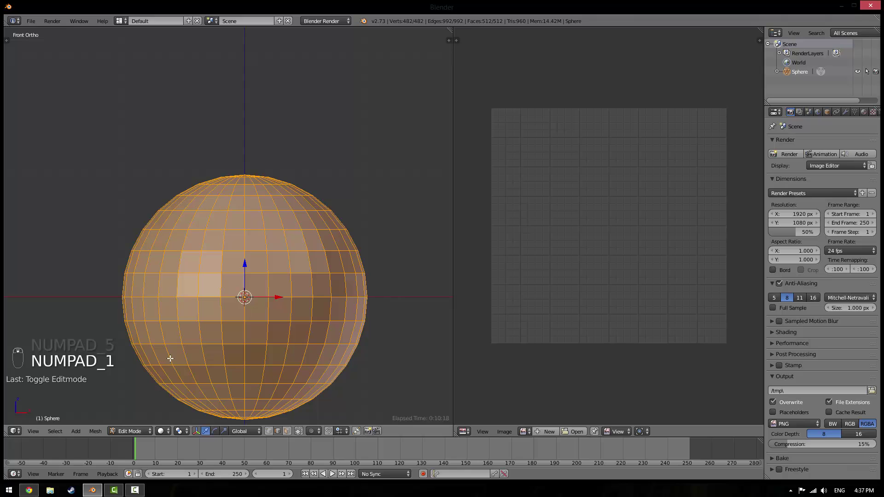
Go back to the earlier image search results in Chrome and close the enlarged preview
{"action": "left_click", "coordinate": [29, 491]}
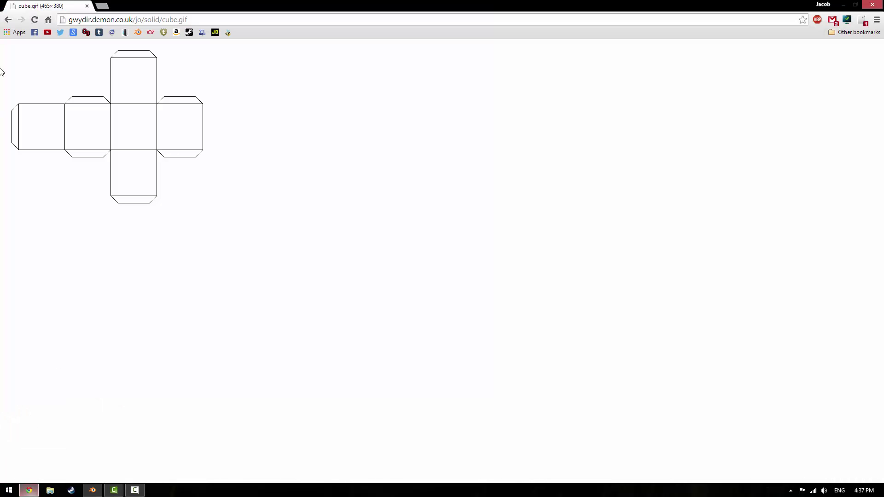
{"action": "left_click", "coordinate": [8, 19]}
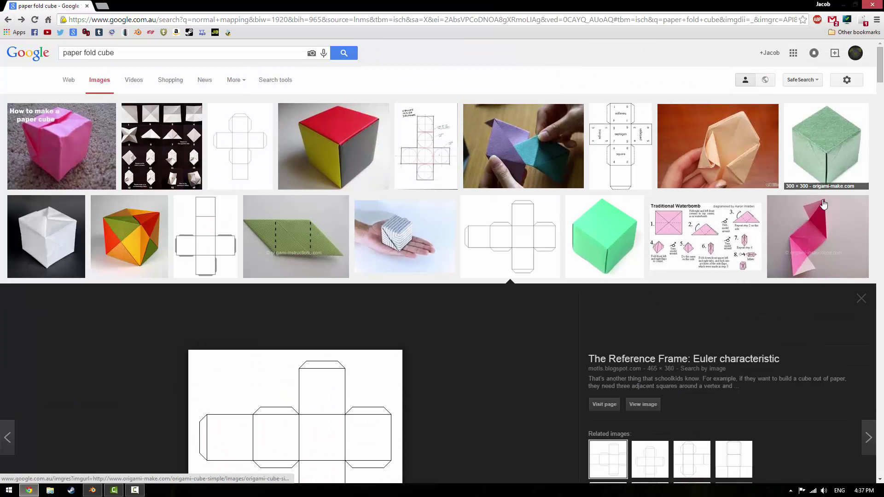
{"action": "left_click", "coordinate": [860, 306]}
{"action": "left_click", "coordinate": [92, 491]}
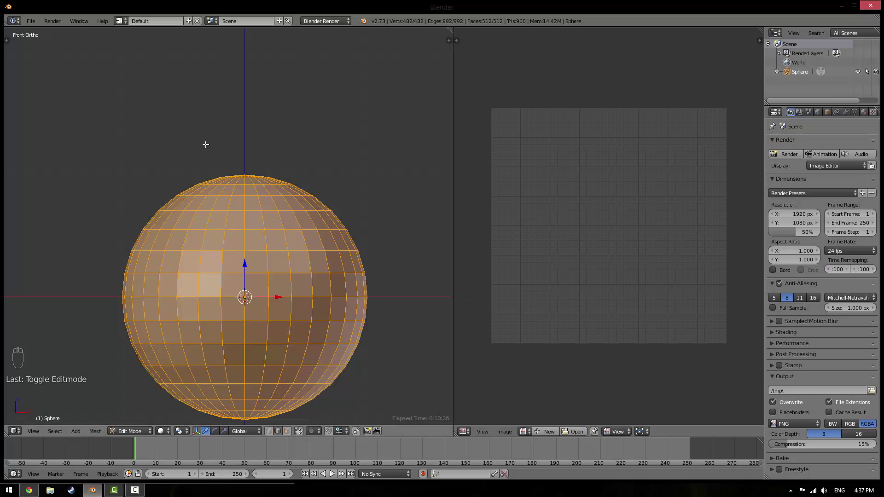
Toggle wireframe off again and return the UV sphere to Object Mode at an angled view
{"action": "key", "text": "z"}
{"action": "key", "text": "z"}
{"action": "key", "text": "Tab"}
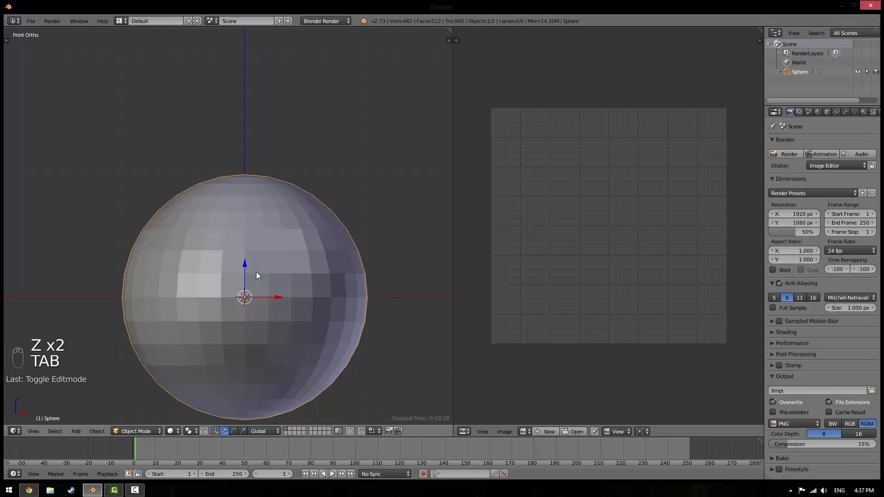
{"action": "middle_click_drag", "start_coordinate": [256, 273], "coordinate": [240, 271]}
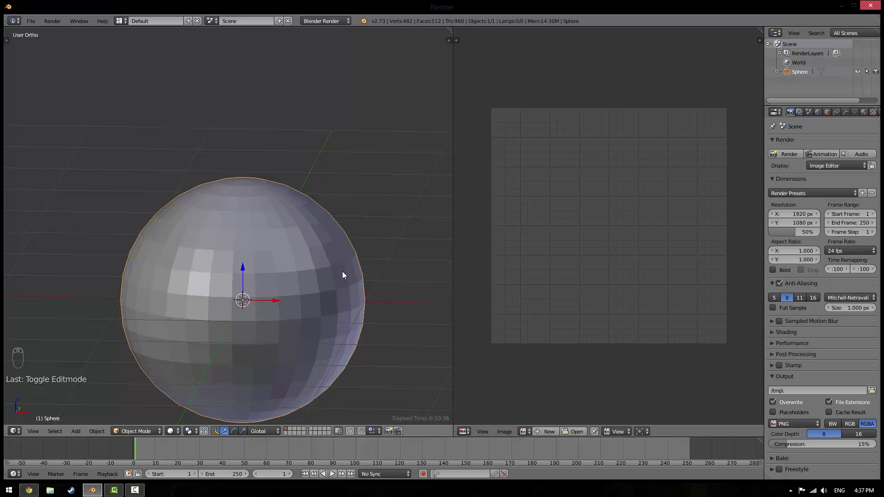
{"action": "left_click", "coordinate": [28, 490]}
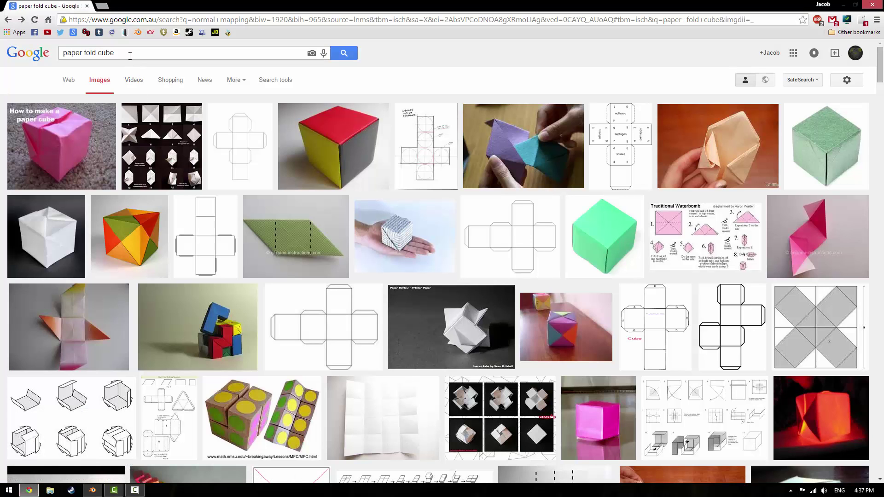
Search Google Images for 'equirectangular', preview the first panorama, and open a new tab
{"action": "left_click_drag", "start_coordinate": [130, 56], "coordinate": [1, 68]}
{"action": "type", "text": "equirect"}
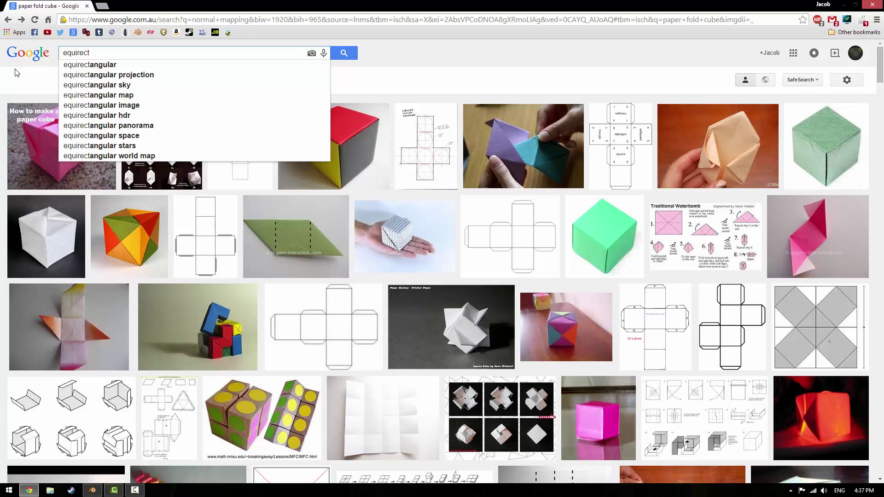
{"action": "type", "text": "angular"}
{"action": "key", "text": "Return"}
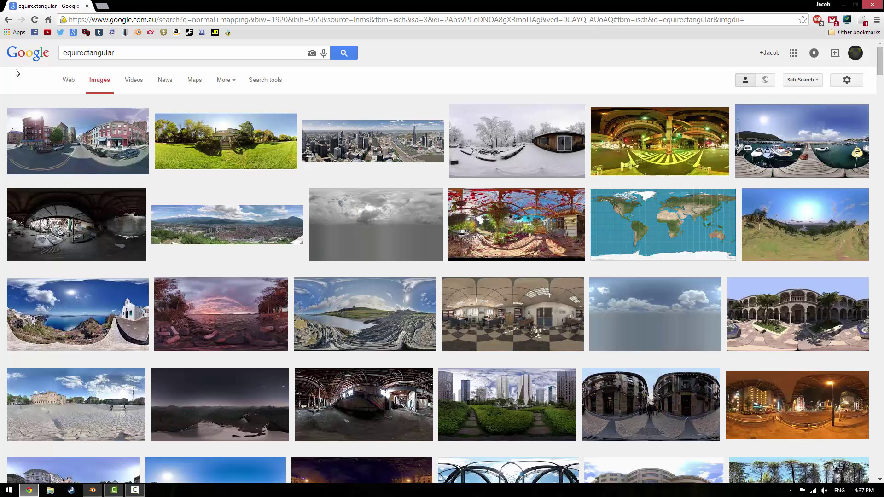
{"action": "left_click", "coordinate": [64, 139]}
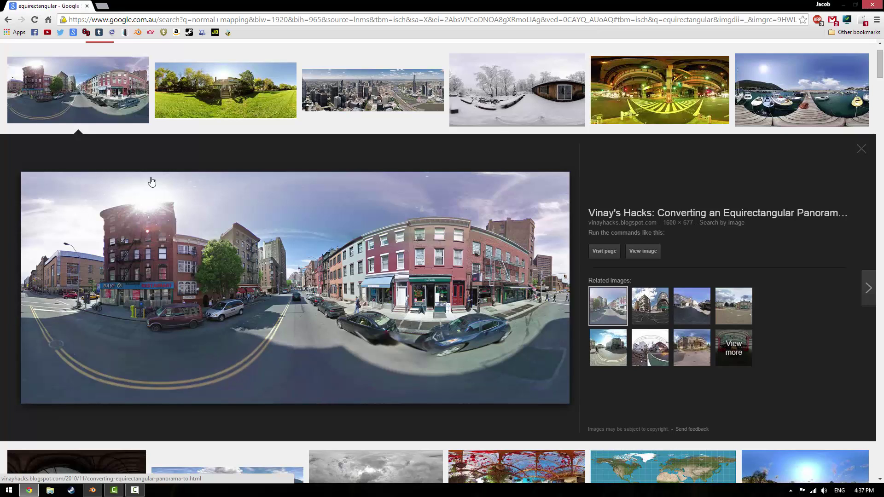
{"action": "scroll", "coordinate": [104, 92], "scroll_direction": "up", "scroll_amount": 1}
{"action": "left_click", "coordinate": [109, 10]}
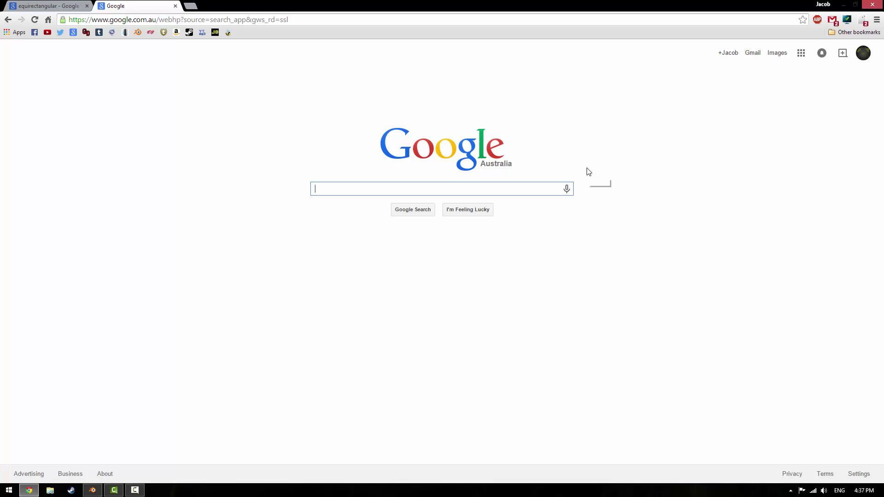
Search Google for a street address and carry the search over to Google Maps
{"action": "type", "text": "m"}
{"action": "key", "text": "BackSpace"}
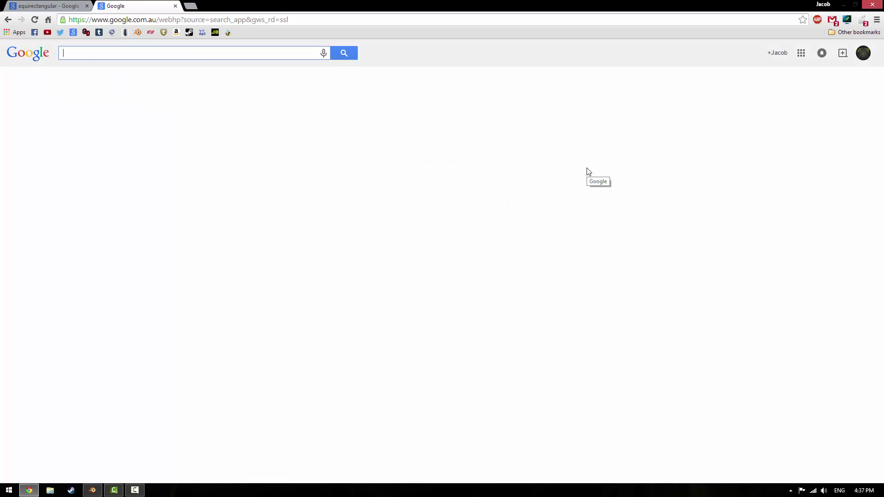
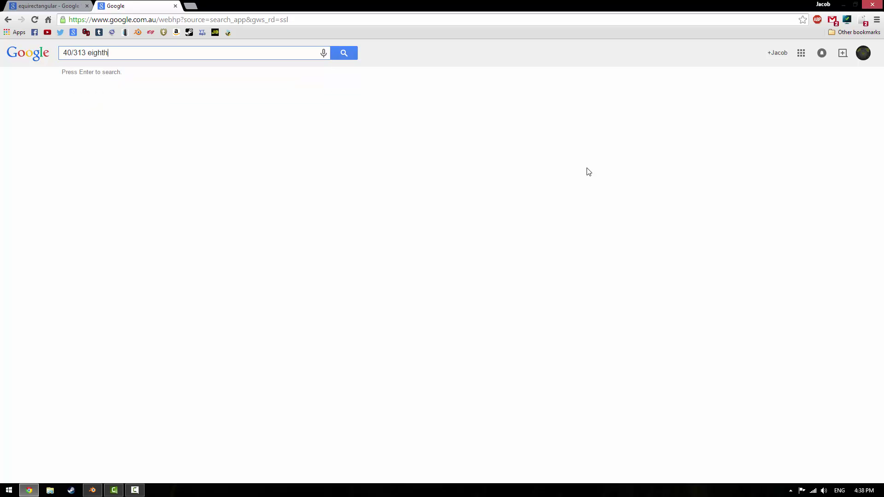
{"action": "key", "text": "Return"}
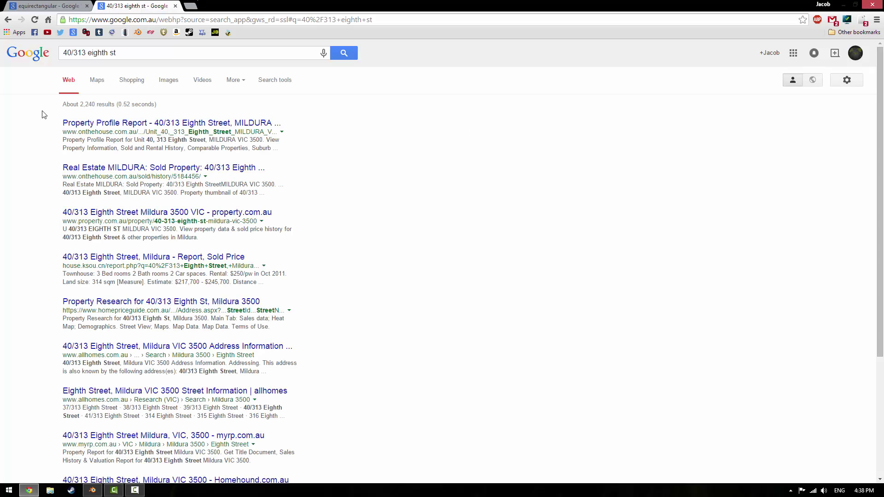
{"action": "left_click", "coordinate": [99, 89]}
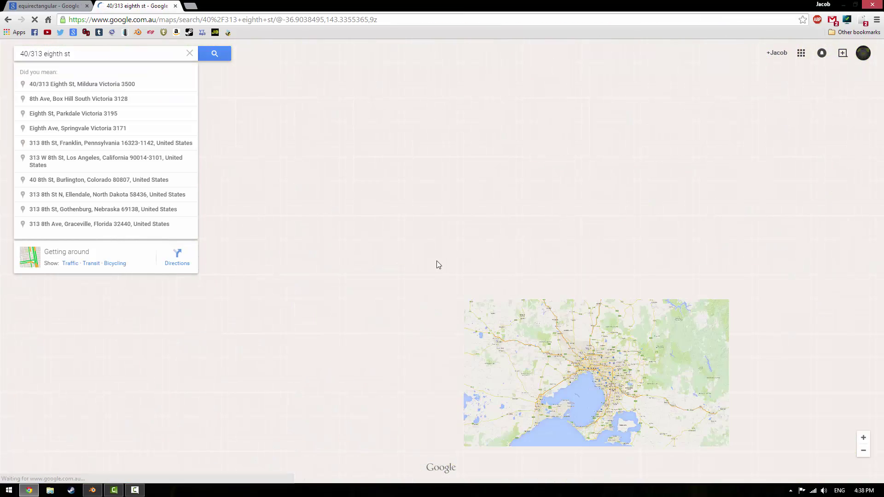
Choose the first suggested address and look around its Street View panorama
{"action": "left_click", "coordinate": [110, 84]}
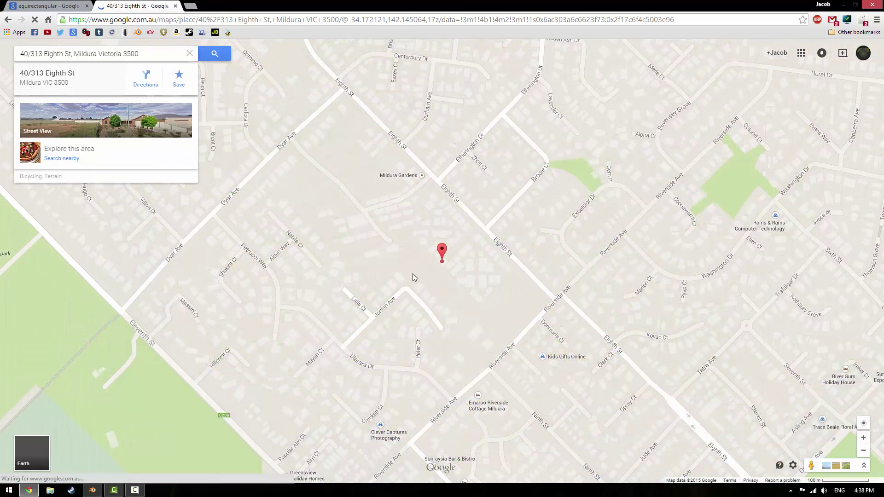
{"action": "left_click", "coordinate": [39, 133]}
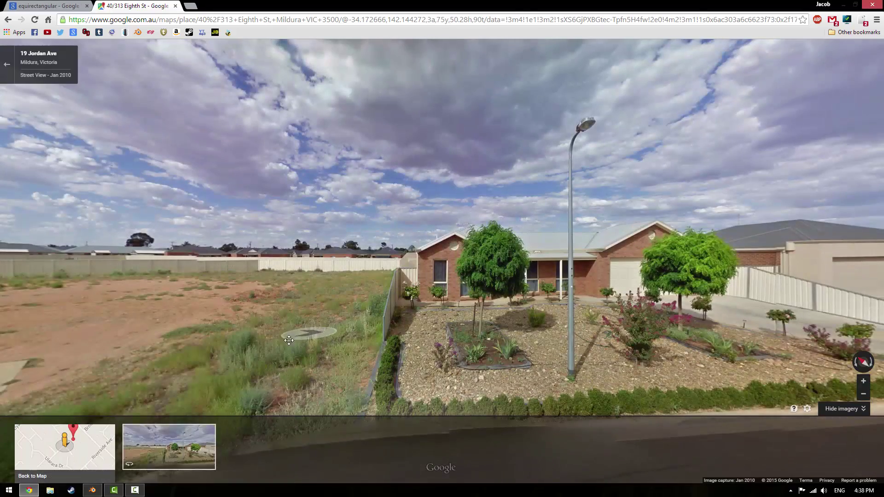
{"action": "left_click_drag", "start_coordinate": [297, 337], "coordinate": [663, 340]}
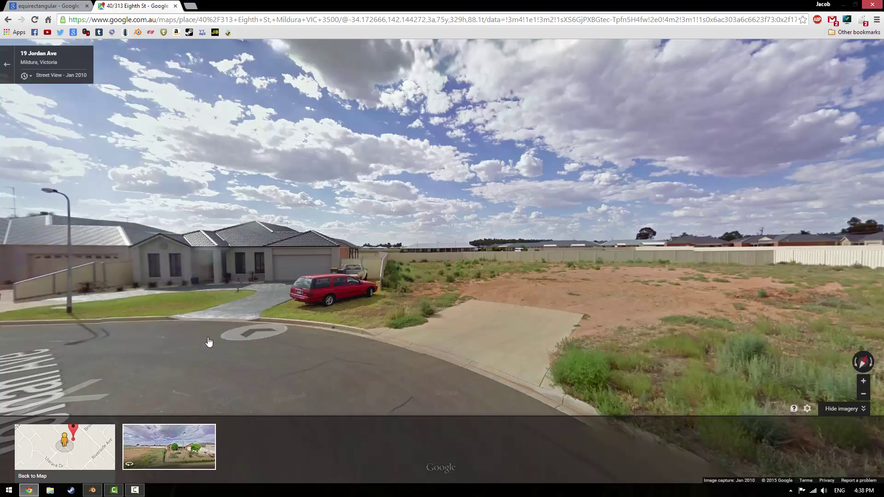
{"action": "left_click_drag", "start_coordinate": [212, 341], "coordinate": [765, 309]}
{"action": "left_click_drag", "start_coordinate": [364, 306], "coordinate": [783, 299]}
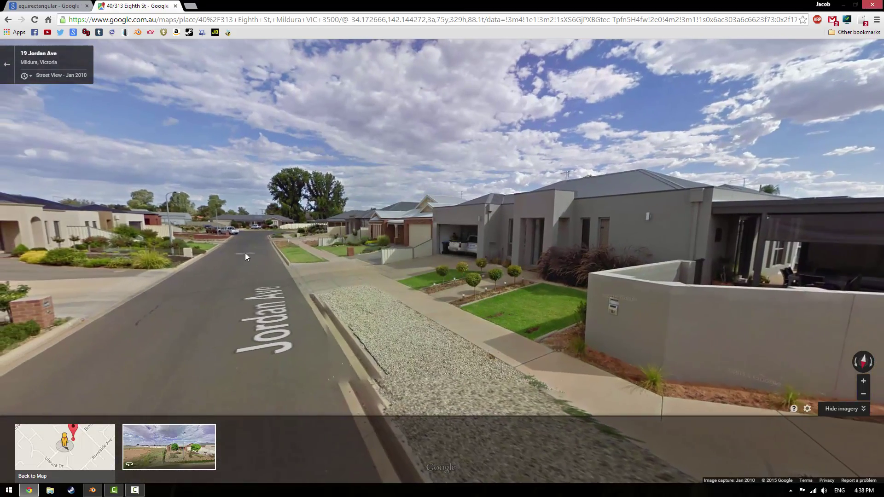
{"action": "left_click_drag", "start_coordinate": [419, 335], "coordinate": [712, 63]}
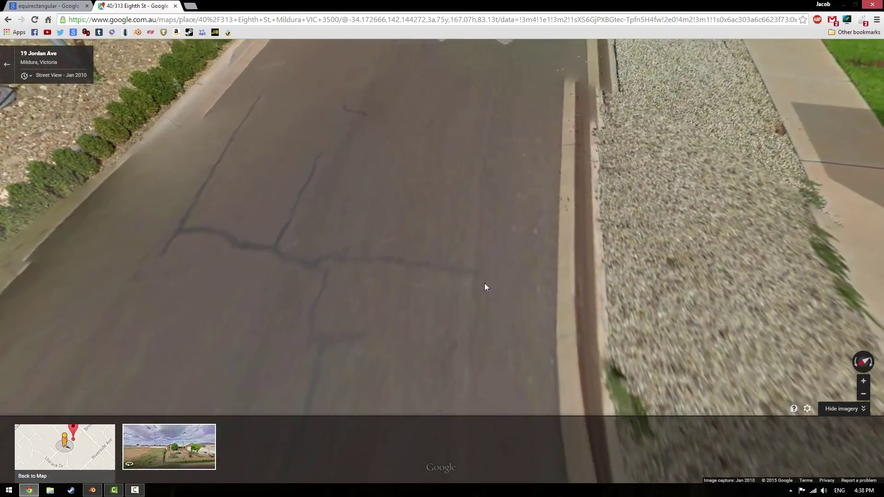
{"action": "left_click_drag", "start_coordinate": [485, 283], "coordinate": [527, 318]}
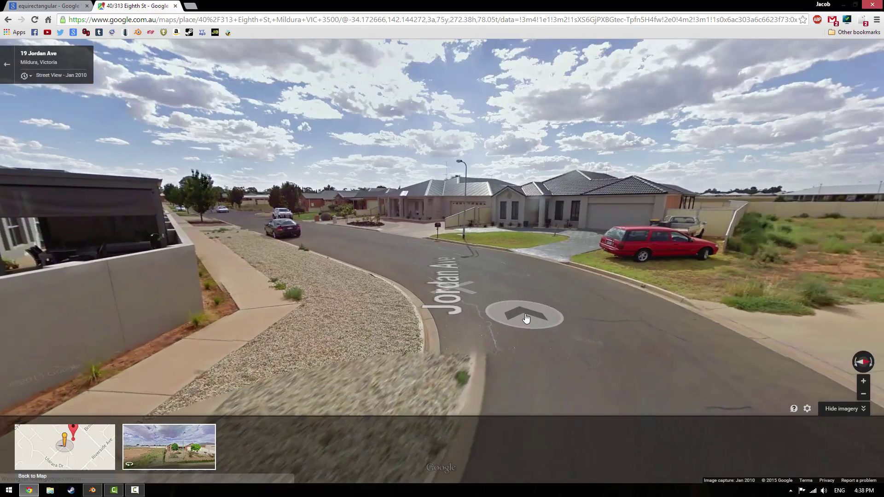
{"action": "left_click_drag", "start_coordinate": [433, 313], "coordinate": [195, 333]}
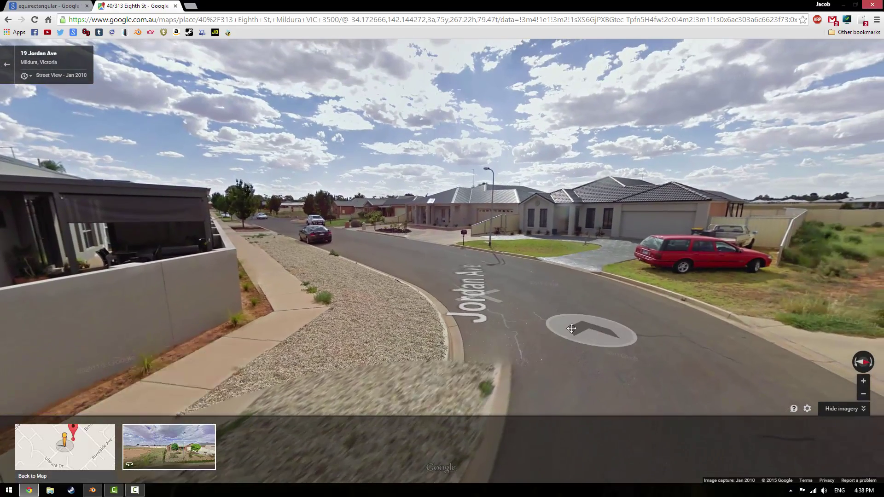
{"action": "left_click_drag", "start_coordinate": [572, 329], "coordinate": [239, 333]}
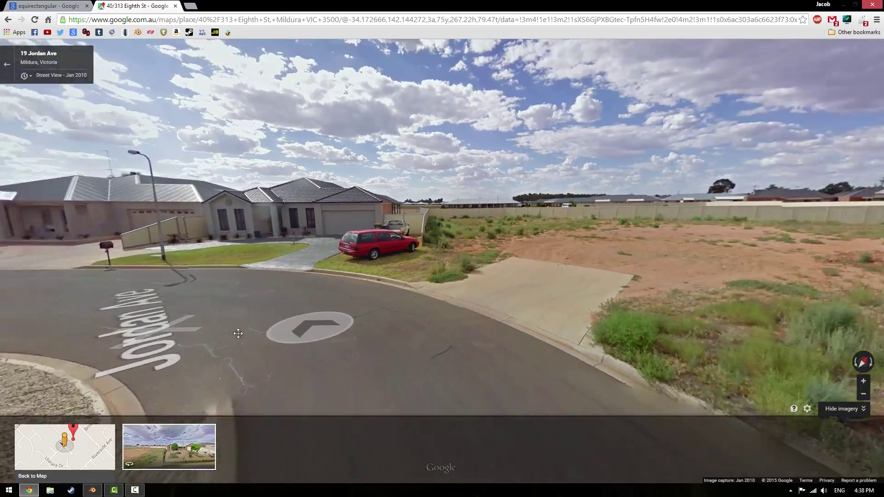
{"action": "left_click_drag", "start_coordinate": [475, 309], "coordinate": [115, 341]}
Compare Street View against the equirectangular results, then close the Street View tab
{"action": "left_click", "coordinate": [44, 5]}
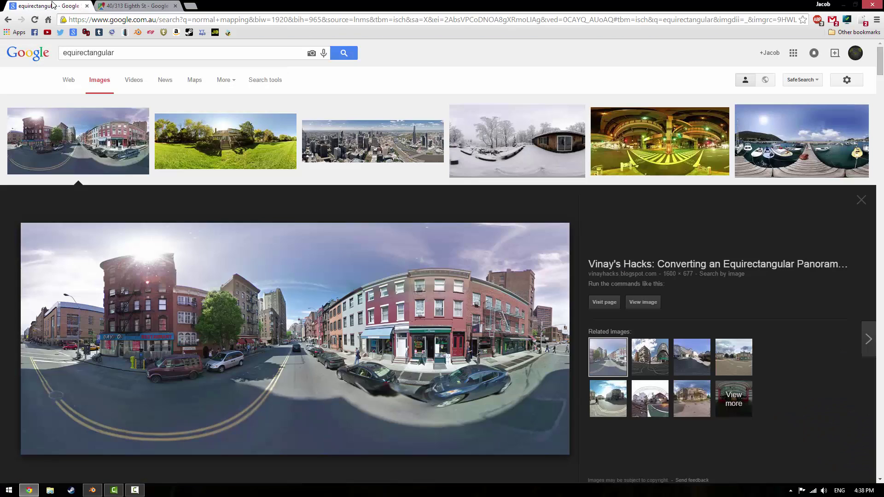
{"action": "left_click", "coordinate": [147, 6]}
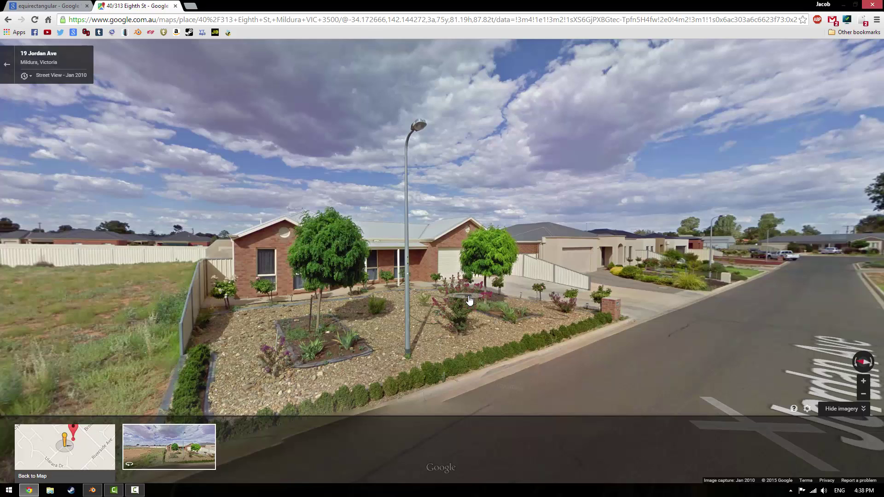
{"action": "left_click_drag", "start_coordinate": [470, 301], "coordinate": [405, 299]}
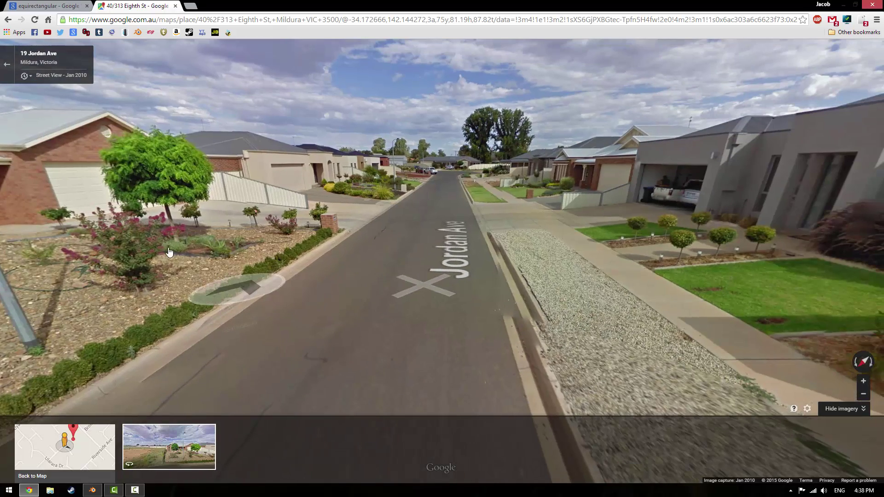
{"action": "key", "text": "ctrl+shift+Tab"}
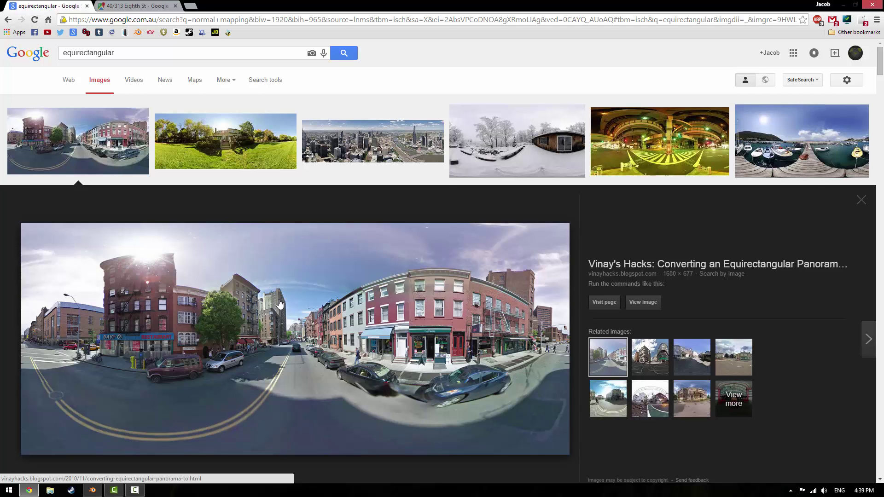
{"action": "left_click", "coordinate": [148, 5]}
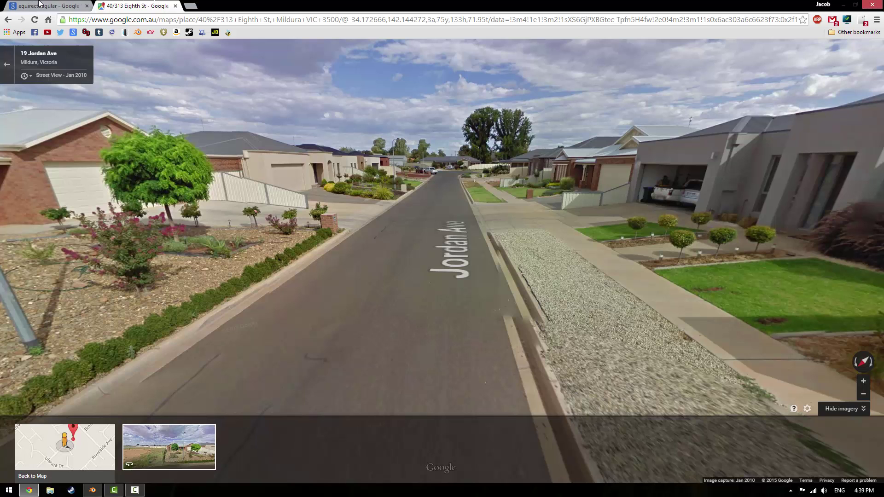
{"action": "left_click", "coordinate": [41, 6]}
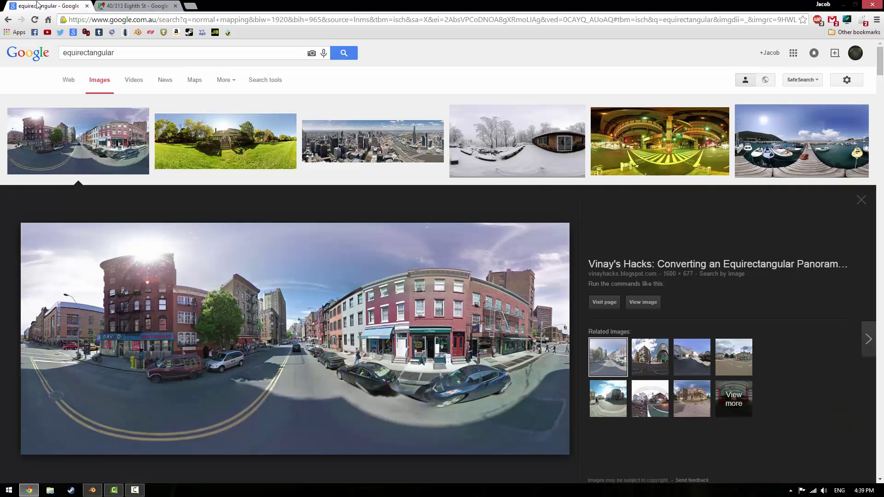
{"action": "left_click", "coordinate": [175, 6]}
{"action": "left_click", "coordinate": [91, 492]}
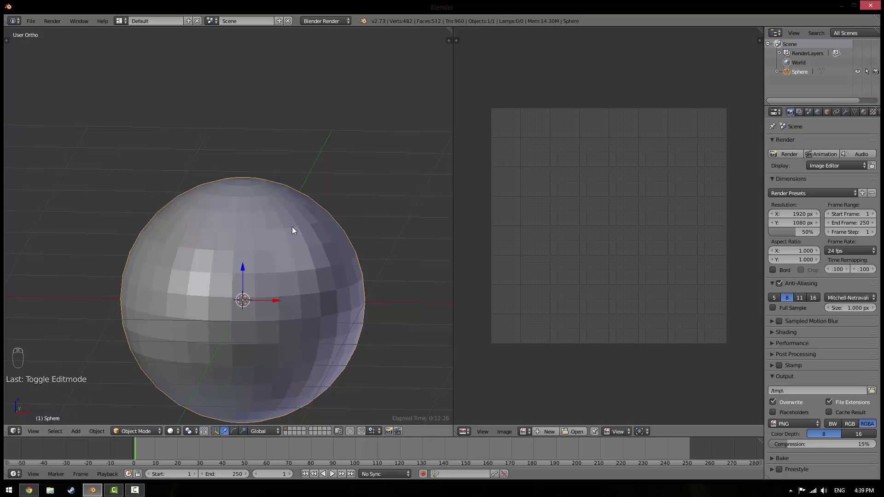
Open the desktop's Equirectangular-projection world map in Photo Viewer, zoom to inspect it, then close it
{"action": "left_click", "coordinate": [32, 492]}
{"action": "left_click", "coordinate": [29, 491]}
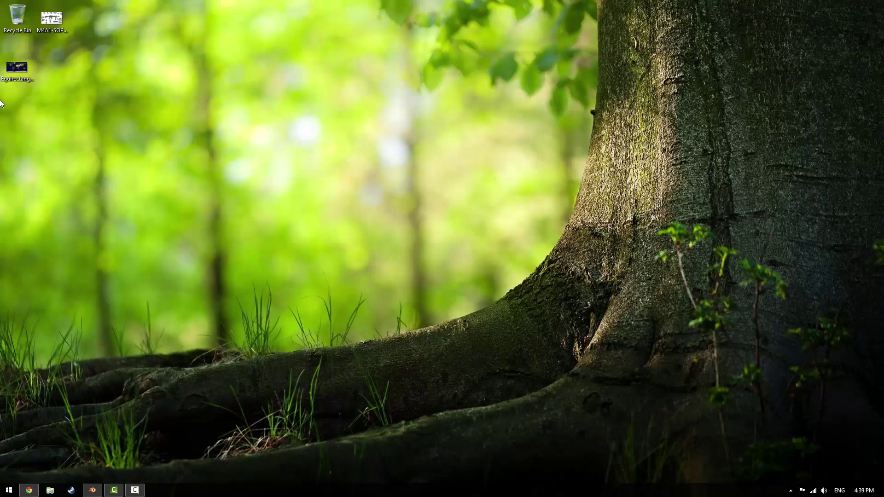
{"action": "double_click", "coordinate": [19, 73]}
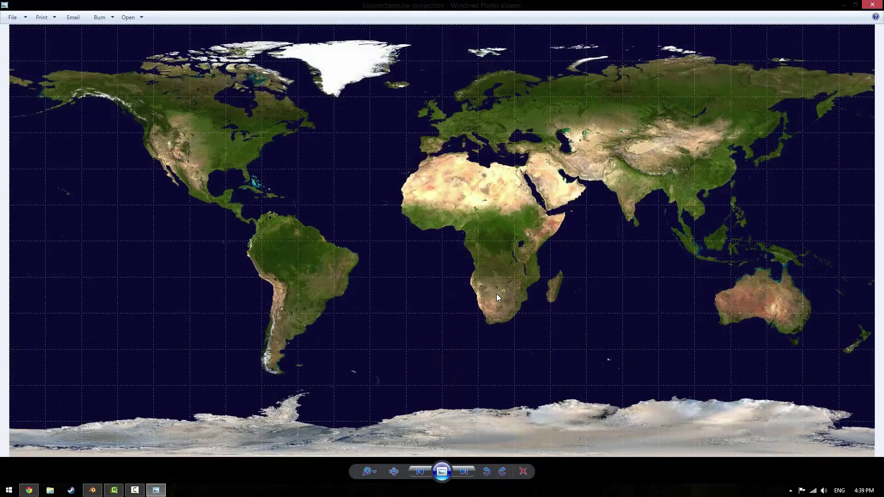
{"action": "scroll", "coordinate": [249, 297], "scroll_direction": "up", "scroll_amount": 8}
{"action": "scroll", "coordinate": [235, 279], "scroll_direction": "down", "scroll_amount": 4}
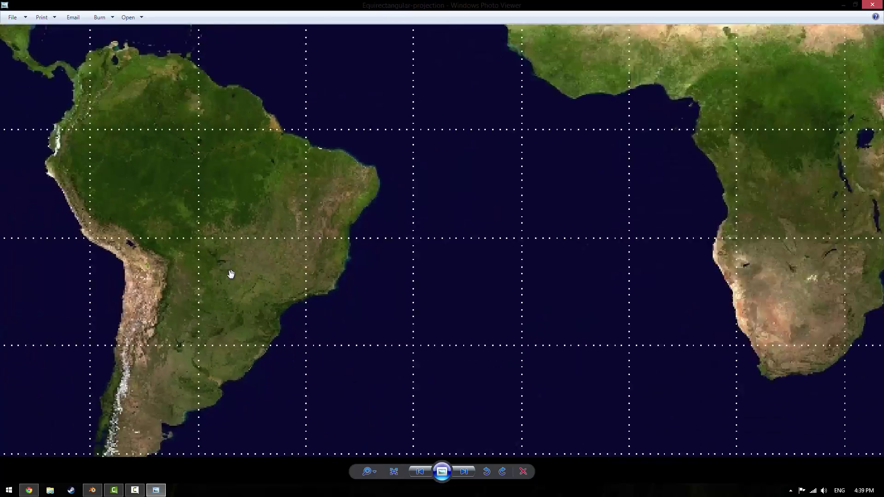
{"action": "scroll", "coordinate": [231, 276], "scroll_direction": "down", "scroll_amount": 5}
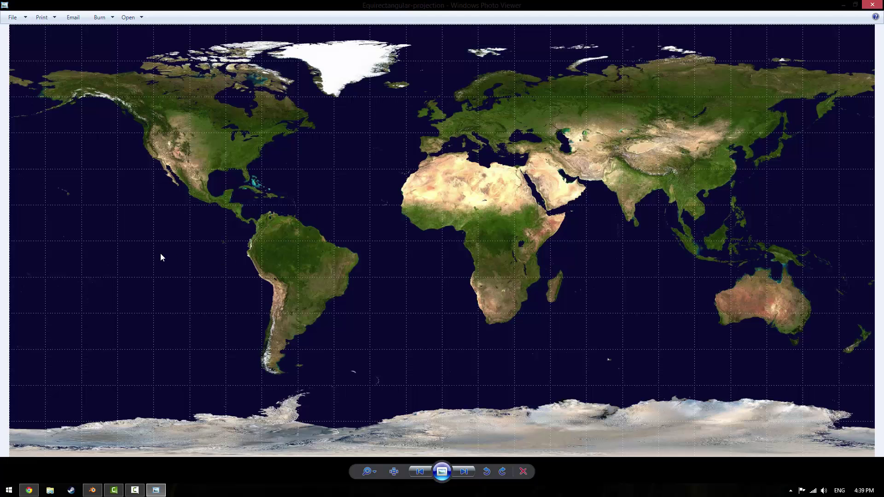
{"action": "left_click", "coordinate": [874, 4]}
{"action": "left_click", "coordinate": [94, 491]}
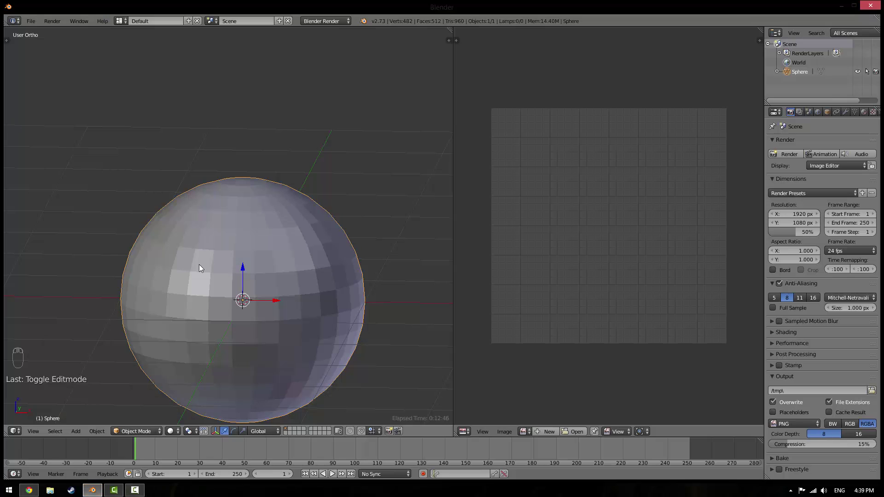
Add a Sun lamp to the sphere scene
{"action": "key", "text": "Tab"}
{"action": "key", "text": "Tab"}
{"action": "key", "text": "z"}
{"action": "key", "text": "z"}
{"action": "key", "text": "z"}
{"action": "middle_click_drag", "start_coordinate": [273, 251], "coordinate": [170, 313]}
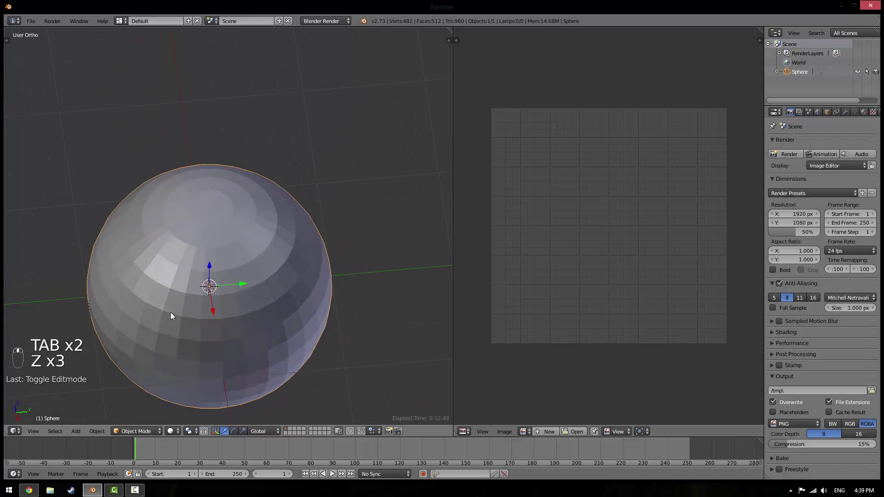
{"action": "scroll", "coordinate": [206, 286], "scroll_direction": "down", "scroll_amount": 5}
{"action": "key", "text": "shift+a"}
{"action": "mouse_move", "coordinate": [192, 390]}
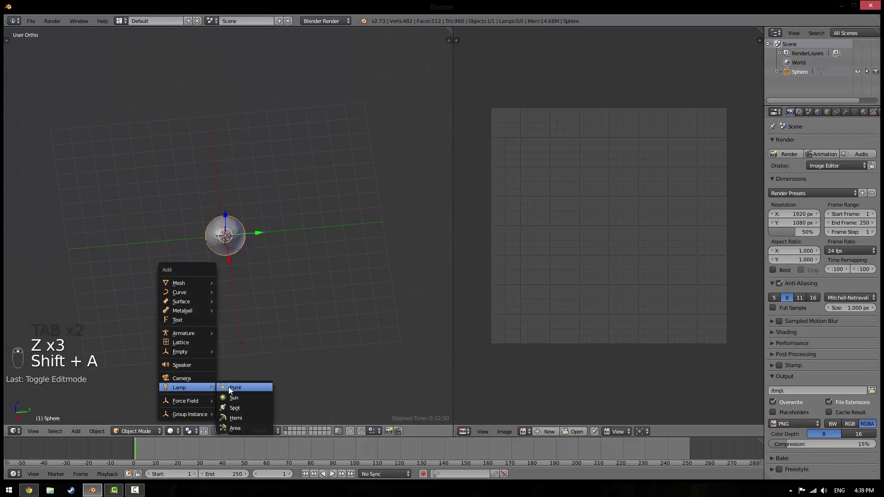
{"action": "left_click", "coordinate": [251, 397]}
In front view, tilt the Sun lamp and move it to the upper left
{"action": "key", "text": "KP_1"}
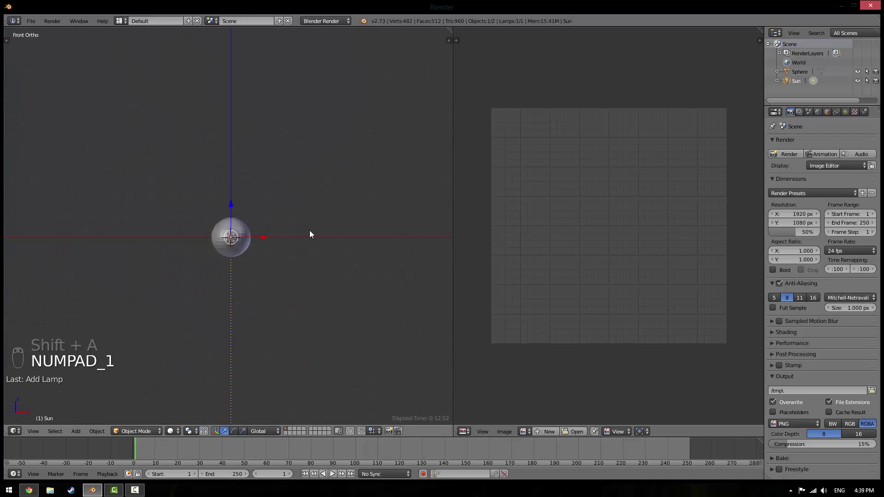
{"action": "key", "text": "r"}
{"action": "left_click", "coordinate": [362, 253]}
{"action": "key", "text": "g"}
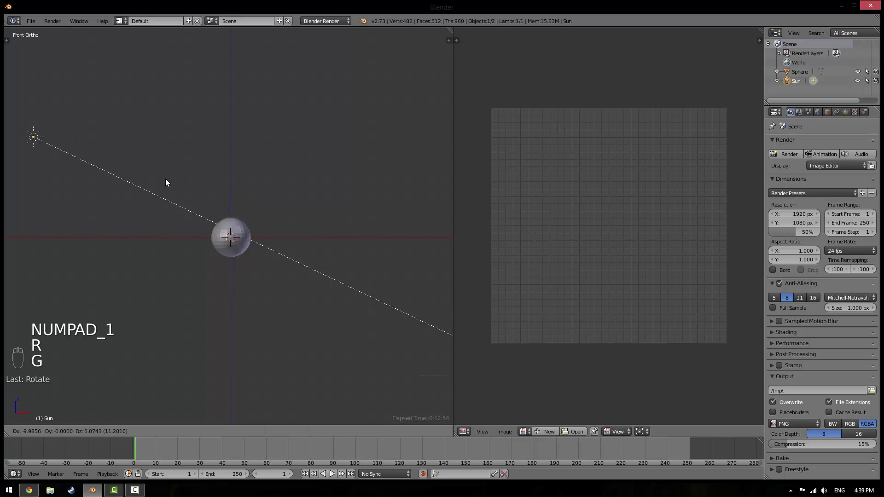
{"action": "left_click", "coordinate": [166, 207]}
From the top view, rotate and reposition the Sun lamp beside the sphere
{"action": "key", "text": "KP_7"}
{"action": "key", "text": "r"}
{"action": "left_click", "coordinate": [189, 226]}
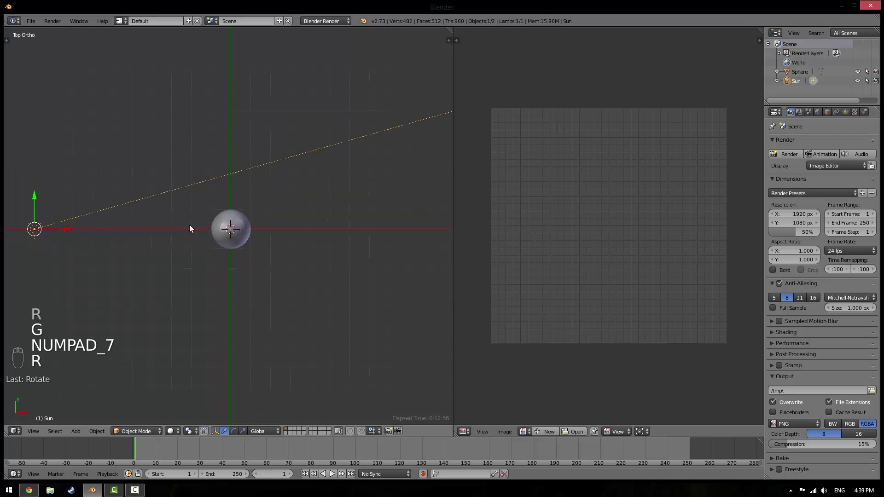
{"action": "key", "text": "g"}
{"action": "left_click", "coordinate": [224, 239]}
{"action": "key", "text": "r"}
{"action": "left_click", "coordinate": [263, 176]}
{"action": "key", "text": "g"}
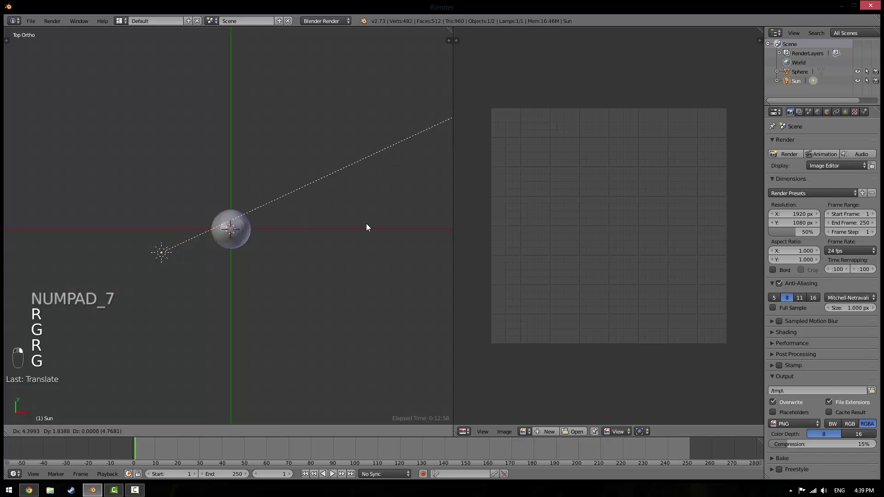
{"action": "left_click", "coordinate": [269, 304]}
Select the sphere, preview the lighting in Rendered shading, then return to Solid
{"action": "middle_click_drag", "start_coordinate": [275, 267], "coordinate": [262, 335]}
{"action": "scroll", "coordinate": [303, 225], "scroll_direction": "up", "scroll_amount": 5}
{"action": "right_click", "coordinate": [279, 228]}
{"action": "scroll", "coordinate": [261, 335], "scroll_direction": "down", "scroll_amount": 4}
{"action": "scroll", "coordinate": [262, 340], "scroll_direction": "down", "scroll_amount": 3}
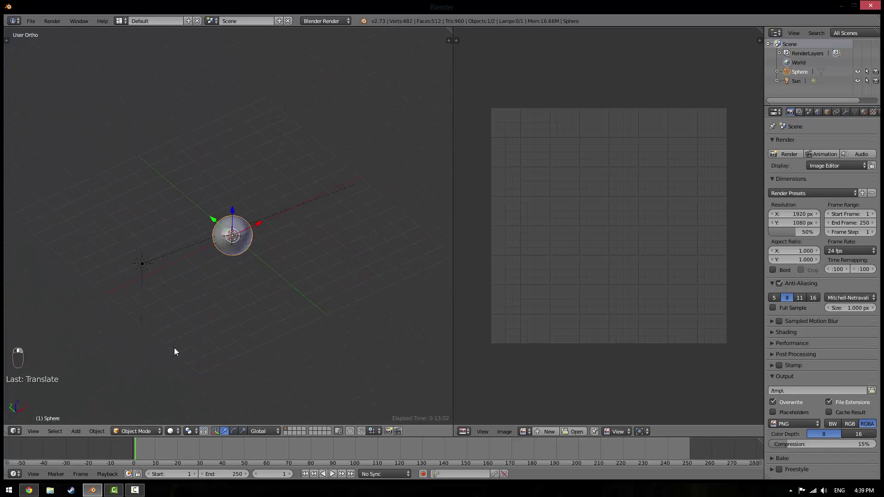
{"action": "left_click", "coordinate": [171, 431]}
{"action": "left_click", "coordinate": [184, 368]}
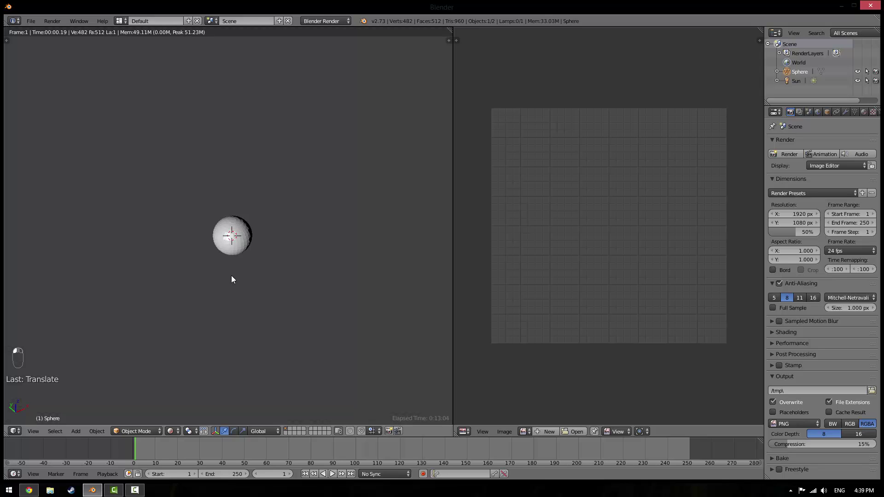
{"action": "scroll", "coordinate": [231, 276], "scroll_direction": "up", "scroll_amount": 6}
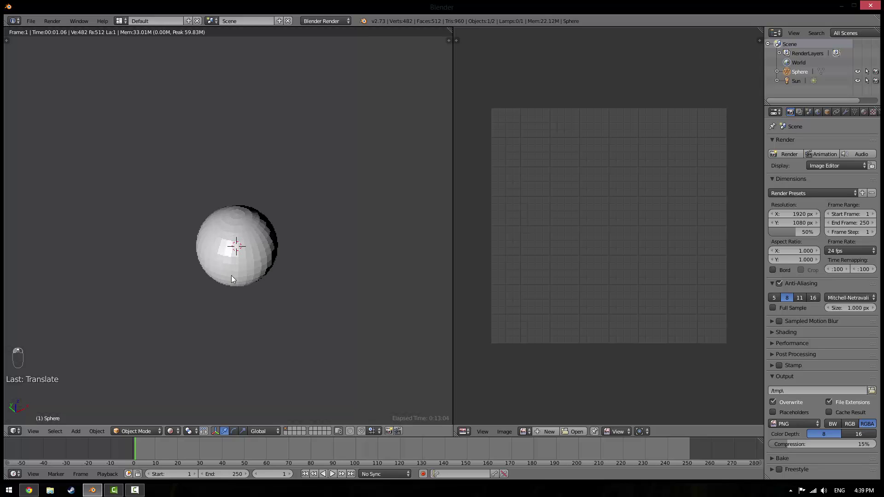
{"action": "left_click", "coordinate": [171, 431]}
{"action": "left_click", "coordinate": [186, 394]}
Put the sphere into Edit Mode and switch back to the browser
{"action": "mouse_move", "coordinate": [186, 278]}
{"action": "middle_mouse_down"}
{"action": "mouse_move", "coordinate": [259, 285]}
{"action": "mouse_move", "coordinate": [268, 336]}
{"action": "mouse_move", "coordinate": [255, 282]}
{"action": "middle_mouse_up"}
{"action": "key", "text": "Tab"}
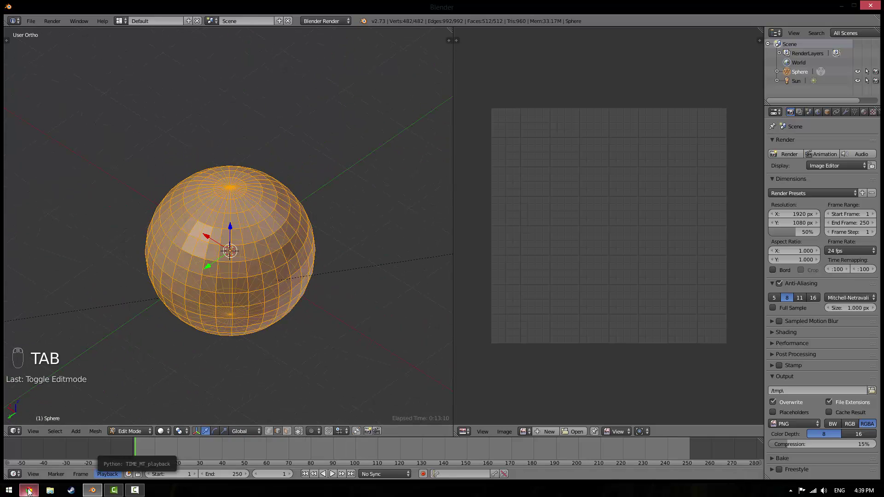
{"action": "left_click", "coordinate": [28, 490]}
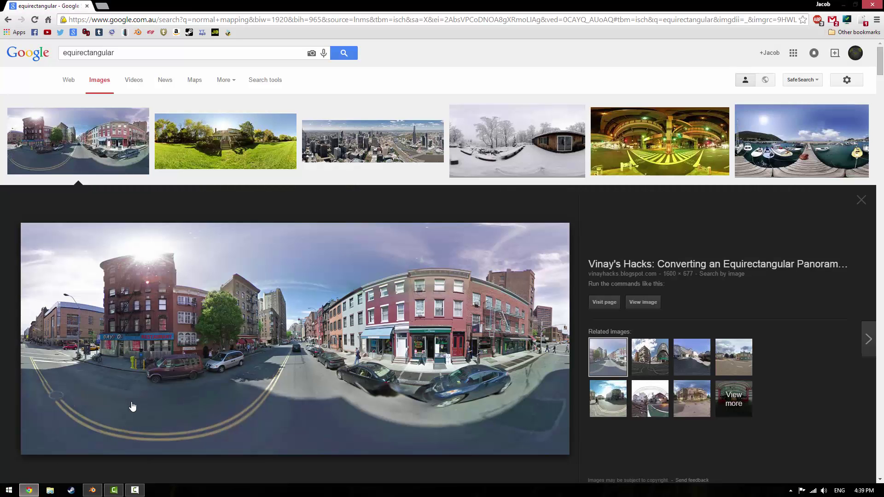
Search Google Images for 'equirectangular earth', preview the first world map, then return to Blender
{"action": "scroll", "coordinate": [131, 405], "scroll_direction": "down", "scroll_amount": 5}
{"action": "scroll", "coordinate": [223, 233], "scroll_direction": "up", "scroll_amount": 5}
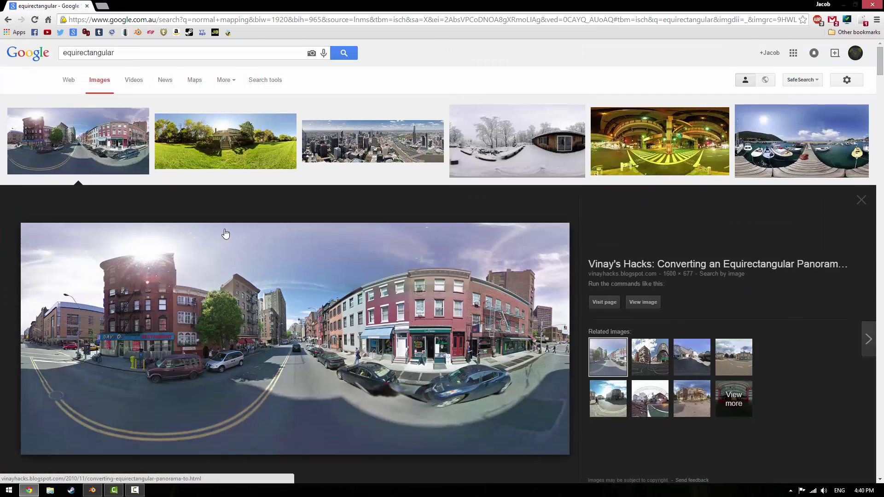
{"action": "left_click", "coordinate": [139, 53]}
{"action": "type", "text": "earth"}
{"action": "key", "text": "Return"}
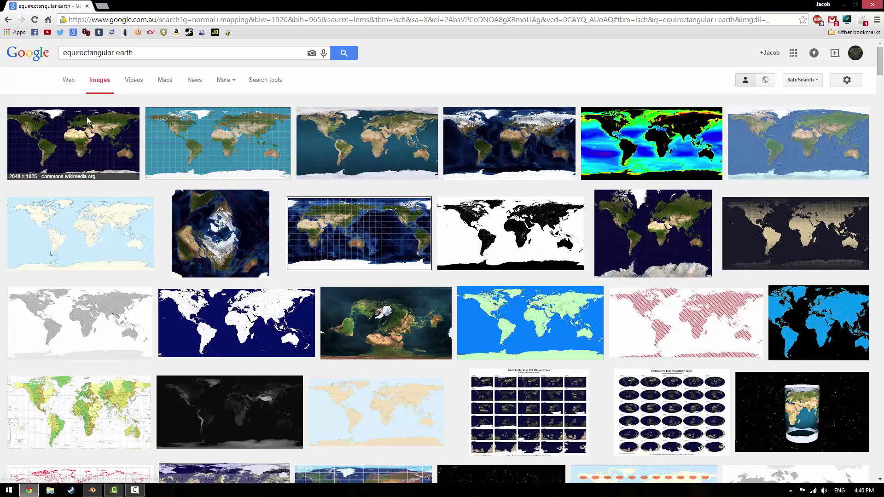
{"action": "left_click", "coordinate": [86, 117]}
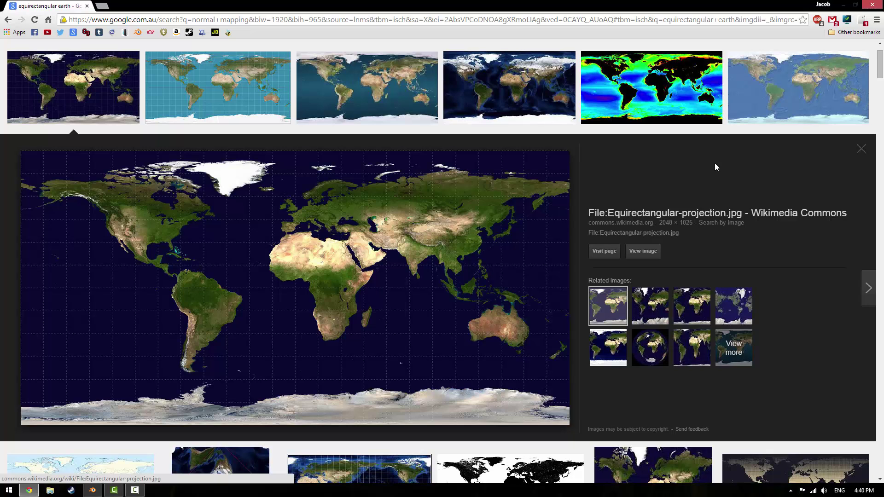
{"action": "left_click", "coordinate": [92, 490]}
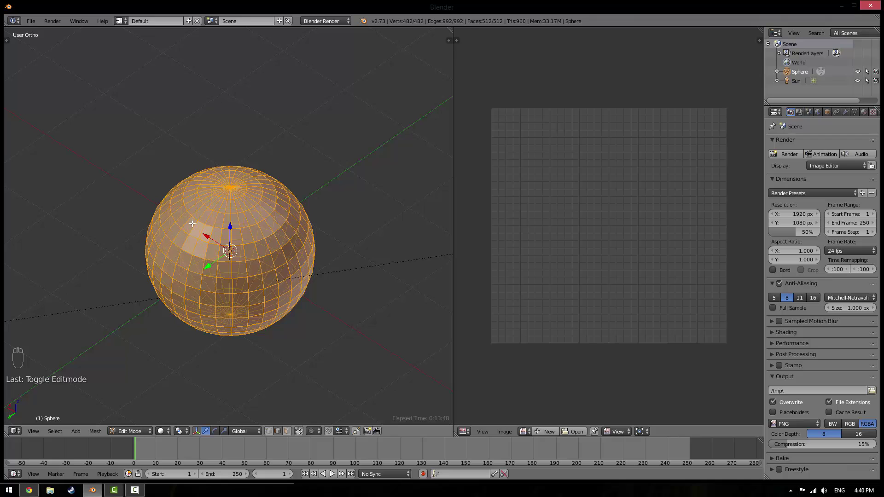
{"action": "left_click", "coordinate": [29, 490]}
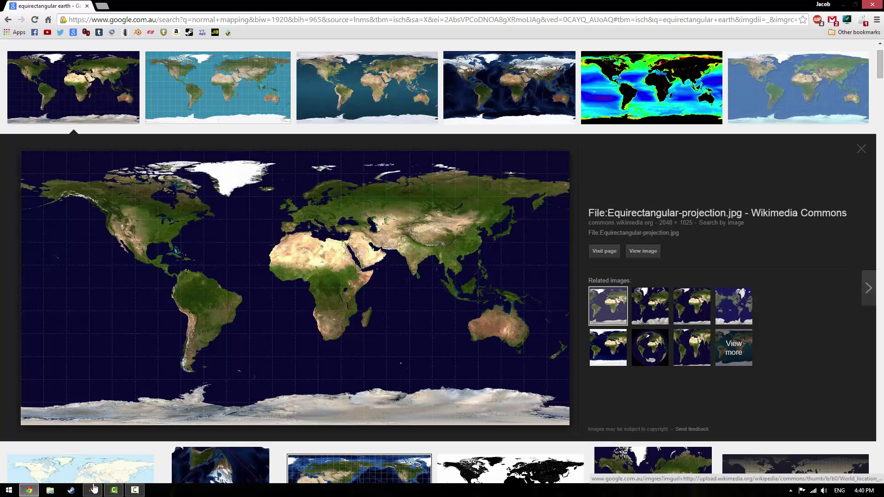
{"action": "mouse_move", "coordinate": [94, 488]}
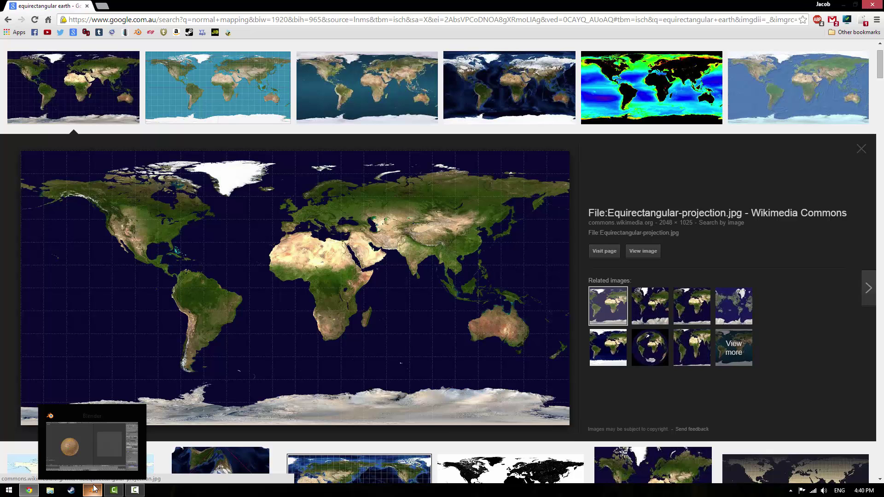
{"action": "left_click", "coordinate": [99, 444]}
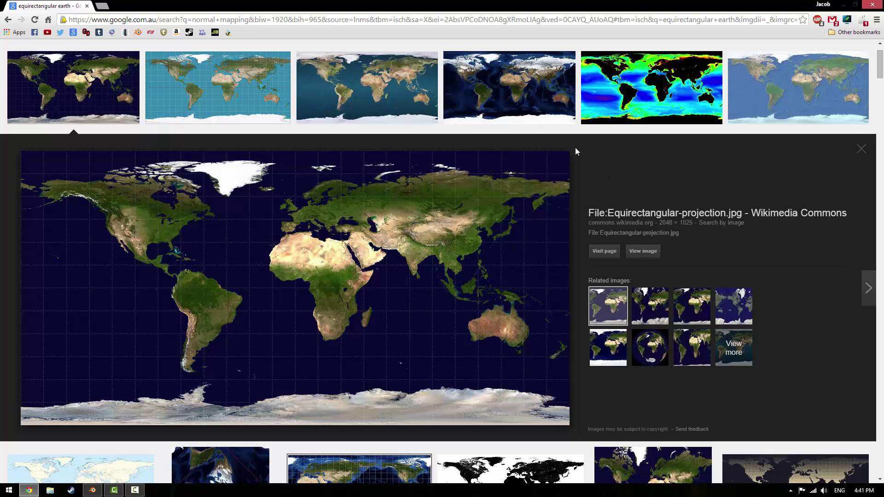
{"action": "left_click", "coordinate": [92, 491]}
Deselect the whole mesh and look at the sphere from slightly above
{"action": "middle_click_drag", "start_coordinate": [258, 276], "coordinate": [290, 264]}
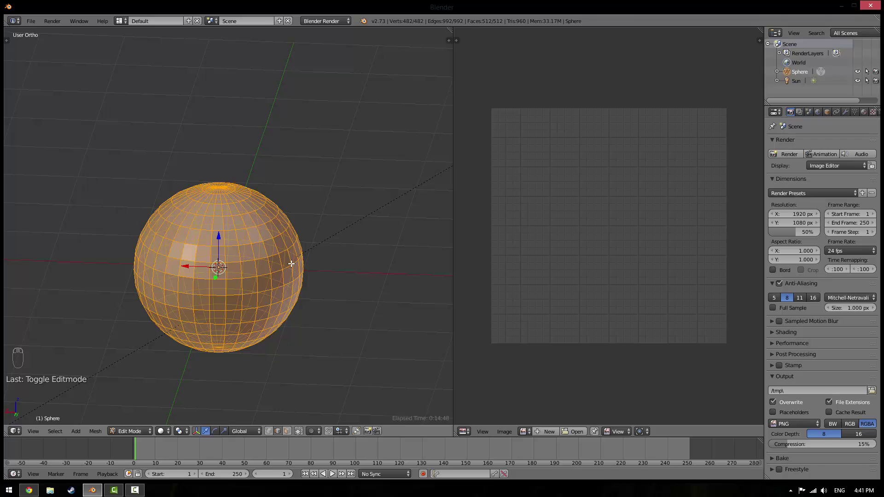
{"action": "key", "text": "a"}
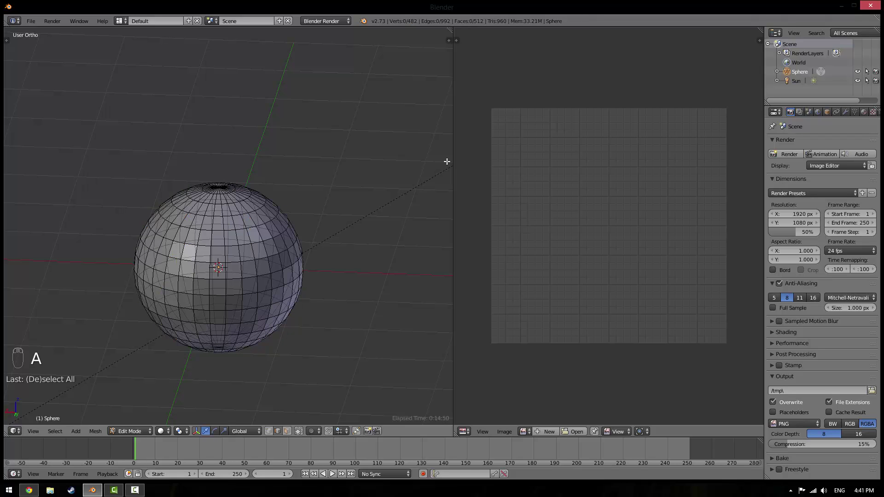
{"action": "mouse_move", "coordinate": [299, 239]}
{"action": "middle_mouse_down"}
{"action": "mouse_move", "coordinate": [270, 251]}
{"action": "mouse_move", "coordinate": [304, 248]}
{"action": "middle_mouse_up"}
{"action": "scroll", "coordinate": [304, 248], "scroll_direction": "up", "scroll_amount": 4}
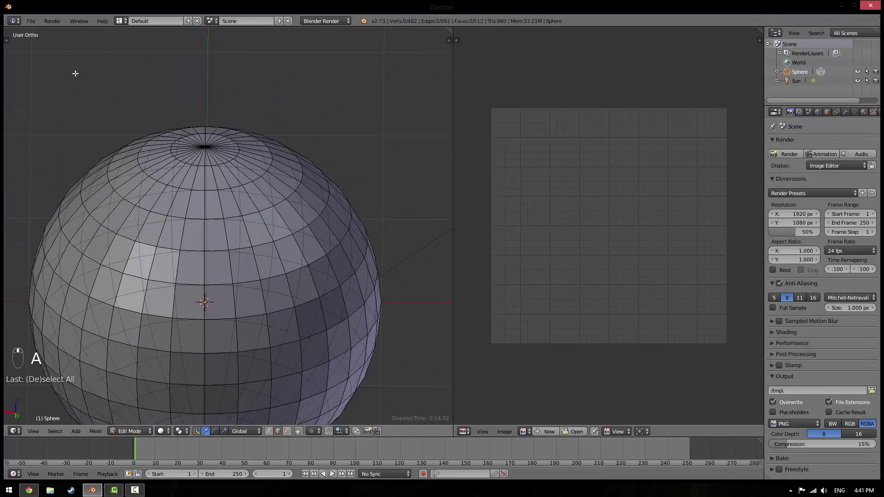
{"action": "scroll", "coordinate": [326, 273], "scroll_direction": "up", "scroll_amount": 5}
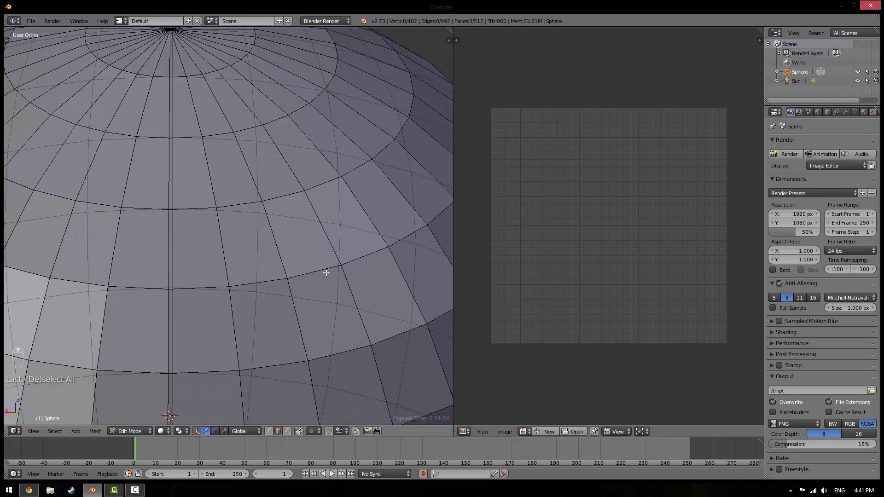
{"action": "right_click", "coordinate": [349, 286], "text": "alt"}
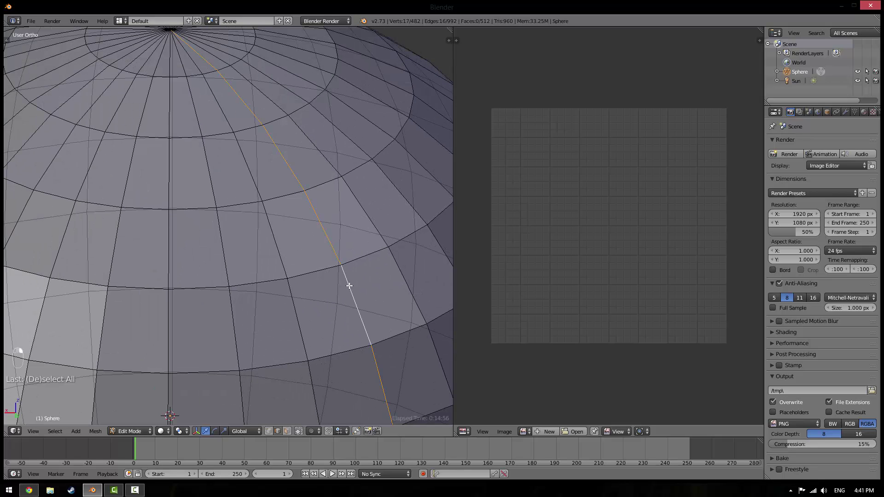
{"action": "scroll", "coordinate": [322, 291], "scroll_direction": "down", "scroll_amount": 8}
In front view, select the top and bottom pole vertices and delete them
{"action": "key", "text": "KP_1"}
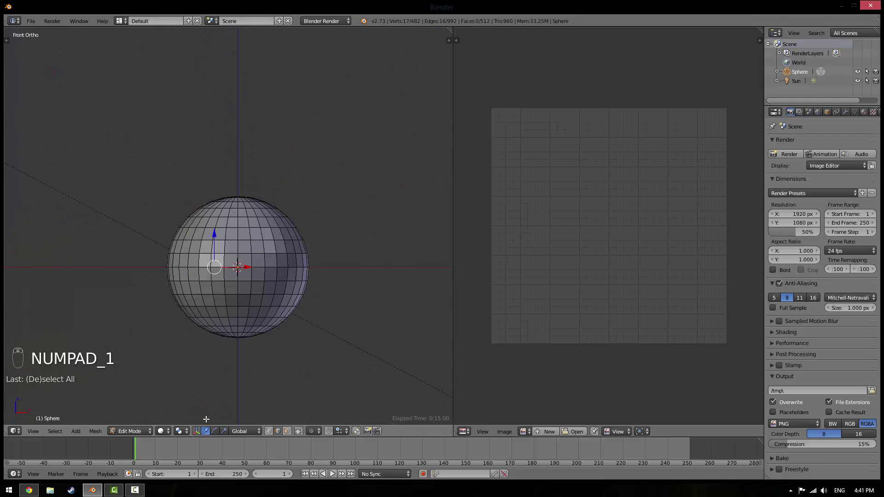
{"action": "scroll", "coordinate": [277, 269], "scroll_direction": "up", "scroll_amount": 5}
{"action": "right_click", "coordinate": [256, 239]}
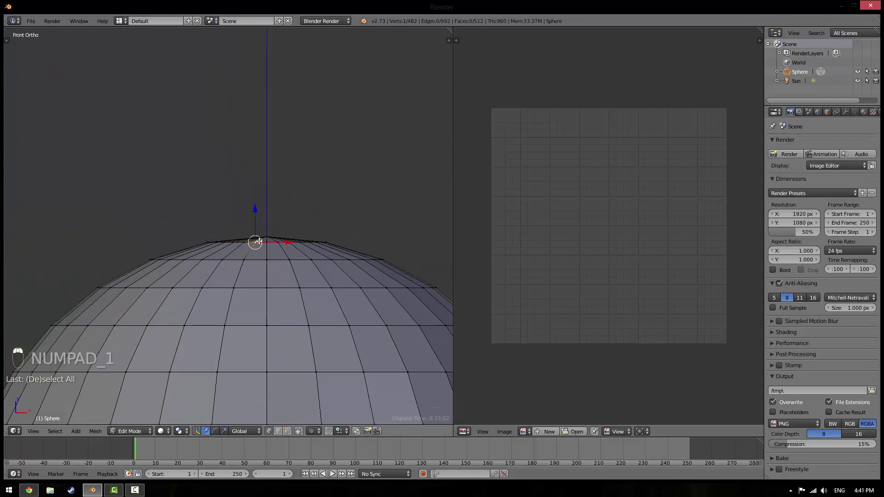
{"action": "scroll", "coordinate": [272, 225], "scroll_direction": "down", "scroll_amount": 5}
{"action": "scroll", "coordinate": [257, 316], "scroll_direction": "up", "scroll_amount": 3}
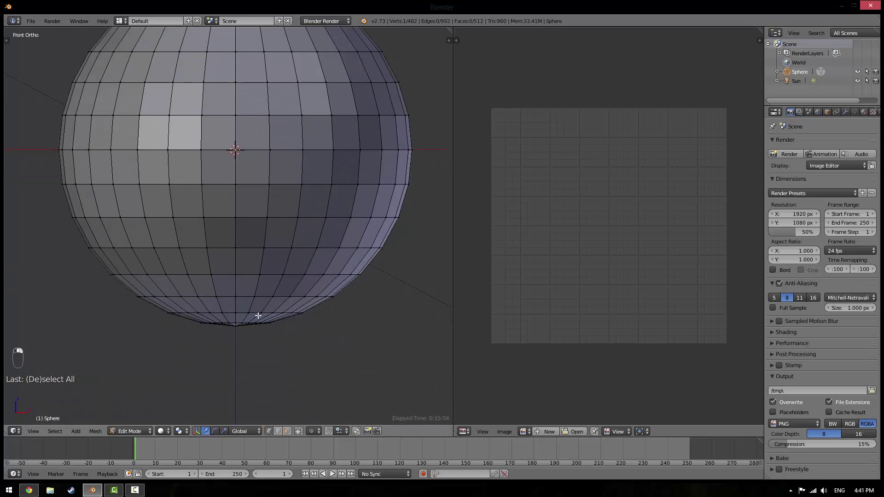
{"action": "right_click", "coordinate": [237, 330], "text": "shift"}
{"action": "scroll", "coordinate": [269, 237], "scroll_direction": "down", "scroll_amount": 5}
{"action": "key", "text": "x"}
{"action": "left_click", "coordinate": [268, 238]}
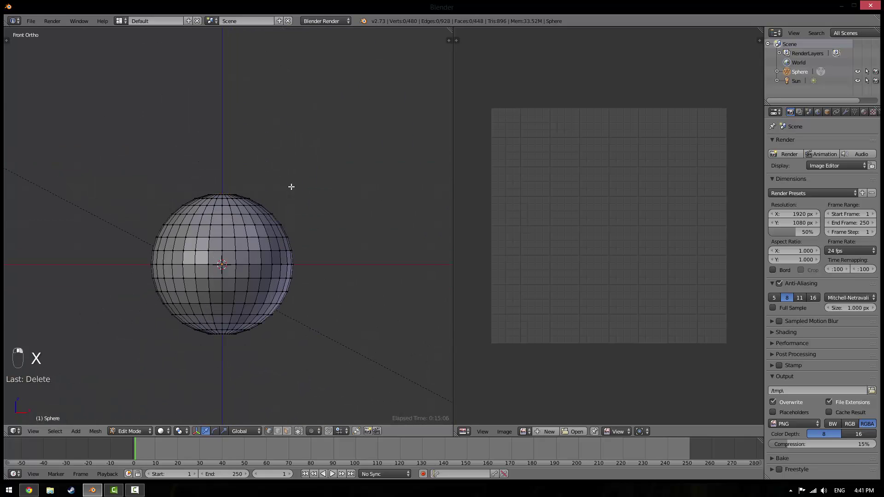
In front view, box-select the vertex rings around the top and bottom holes
{"action": "scroll", "coordinate": [213, 181], "scroll_direction": "up", "scroll_amount": 3}
{"action": "middle_click_drag", "start_coordinate": [217, 192], "coordinate": [306, 282]}
{"action": "key", "text": "KP_1"}
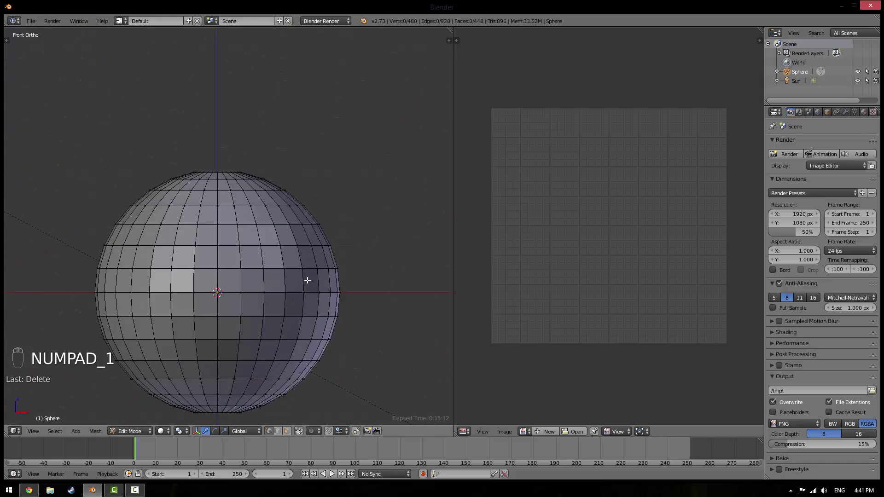
{"action": "right_click", "coordinate": [193, 162]}
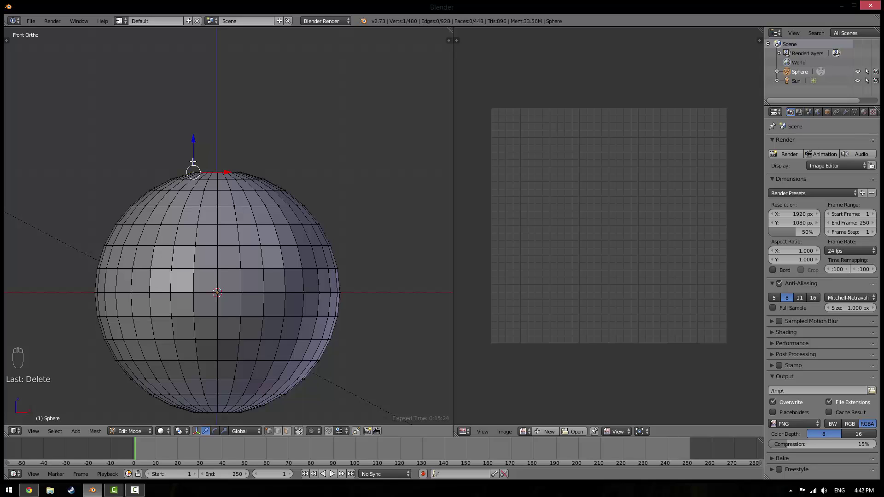
{"action": "key", "text": "b"}
{"action": "left_click_drag", "start_coordinate": [182, 162], "coordinate": [257, 179]}
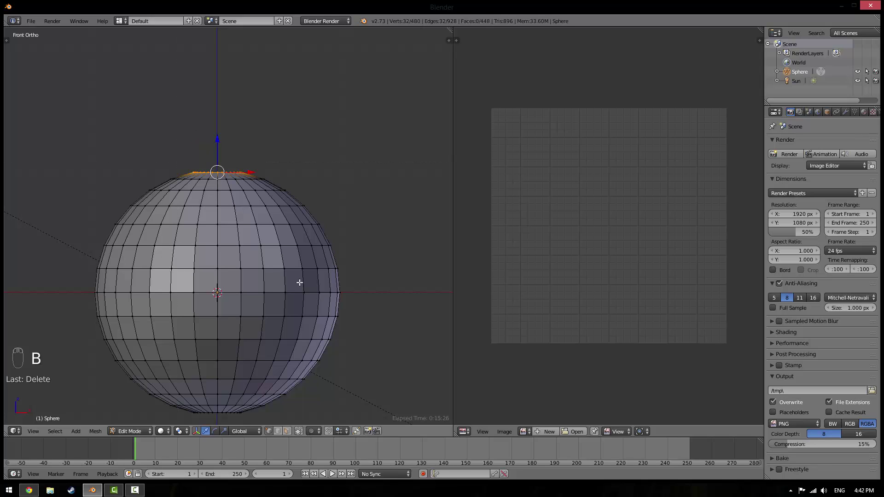
{"action": "key", "text": "b"}
{"action": "left_click_drag", "start_coordinate": [185, 406], "coordinate": [293, 419]}
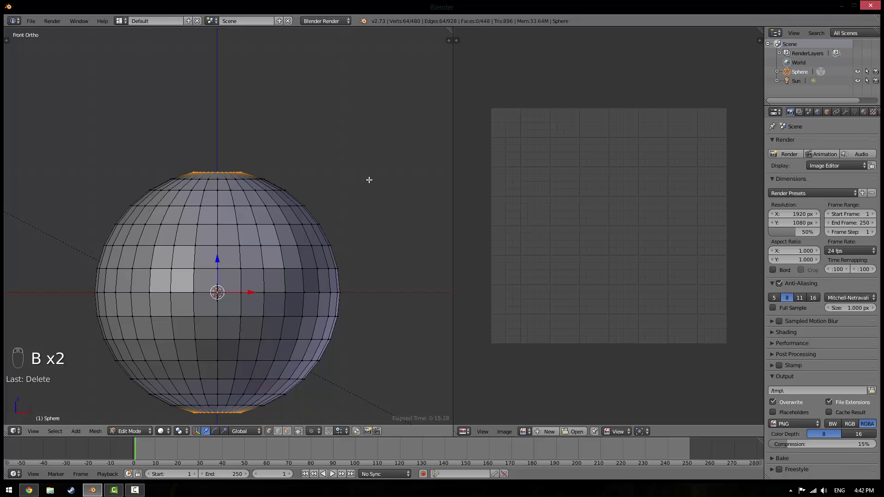
Undo a trial extrude-and-scale of the rings, then box-select both pole rings again
{"action": "key", "text": "e"}
{"action": "key", "text": "s"}
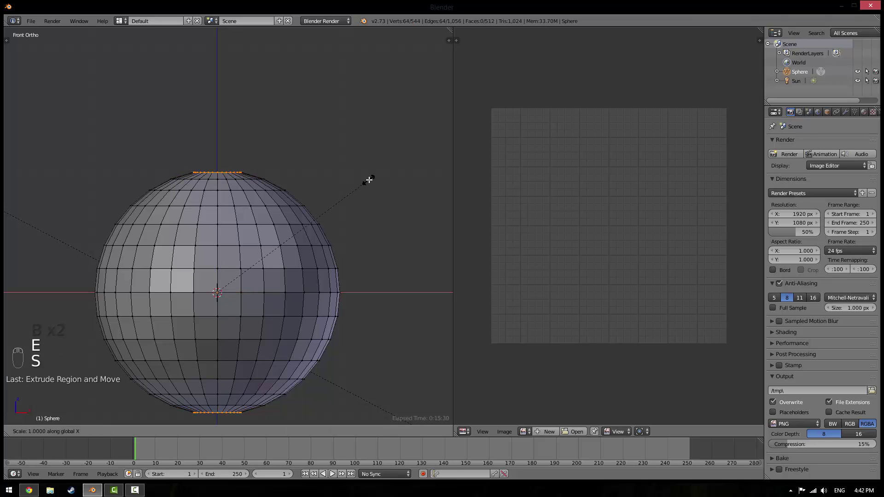
{"action": "right_click", "coordinate": [247, 235]}
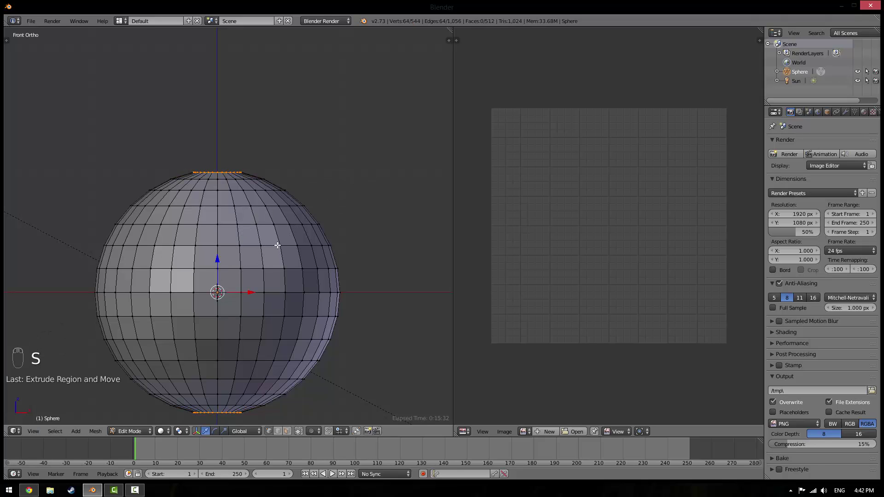
{"action": "key", "text": "ctrl+z"}
{"action": "key", "text": "b"}
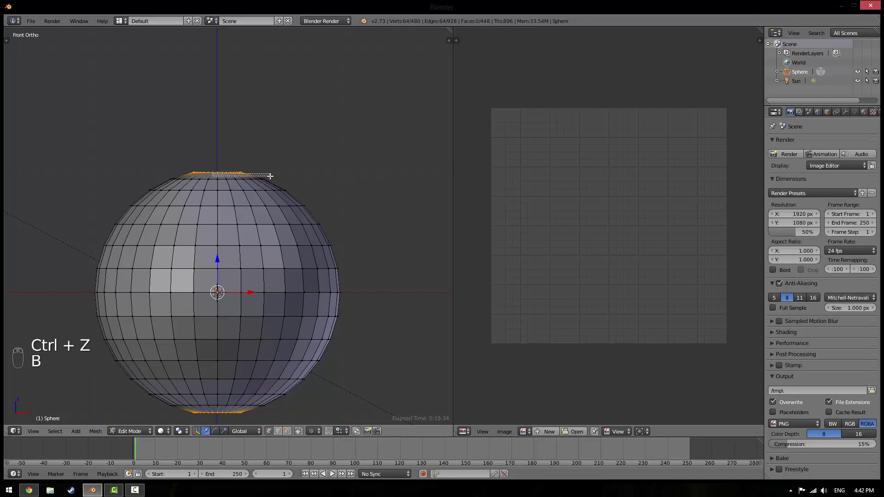
{"action": "key", "text": "b"}
{"action": "left_click_drag", "start_coordinate": [164, 159], "coordinate": [256, 174]}
{"action": "key", "text": "b"}
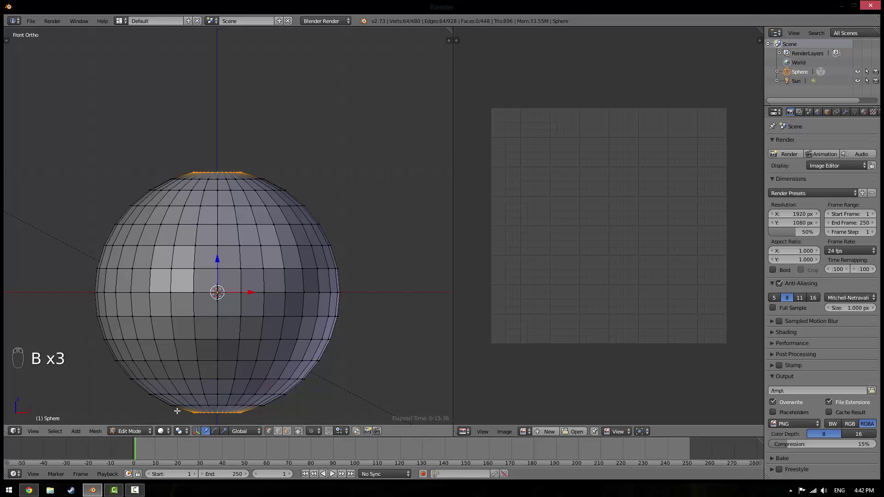
{"action": "key", "text": "b"}
{"action": "left_click_drag", "start_coordinate": [179, 408], "coordinate": [270, 426]}
Inspect the selected pole rings from top and front views and recentre the sphere
{"action": "middle_click_drag", "start_coordinate": [279, 285], "coordinate": [296, 55]}
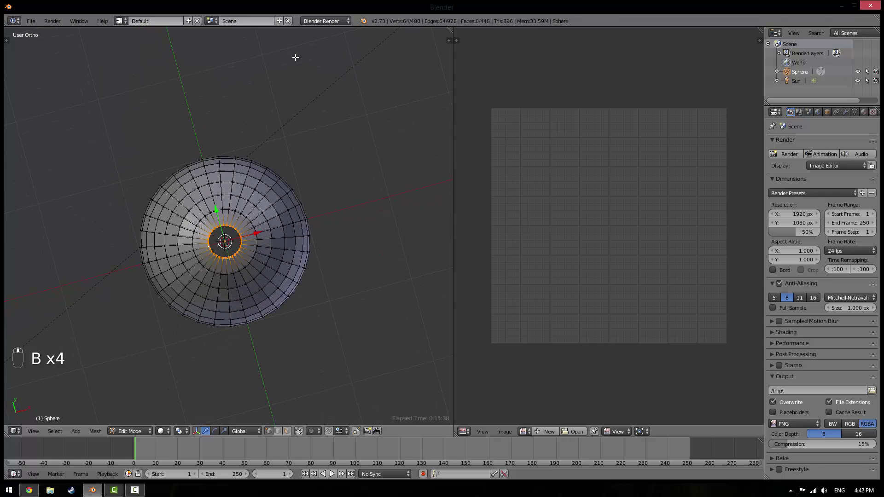
{"action": "key", "text": "KP_7"}
{"action": "key", "text": "KP_1"}
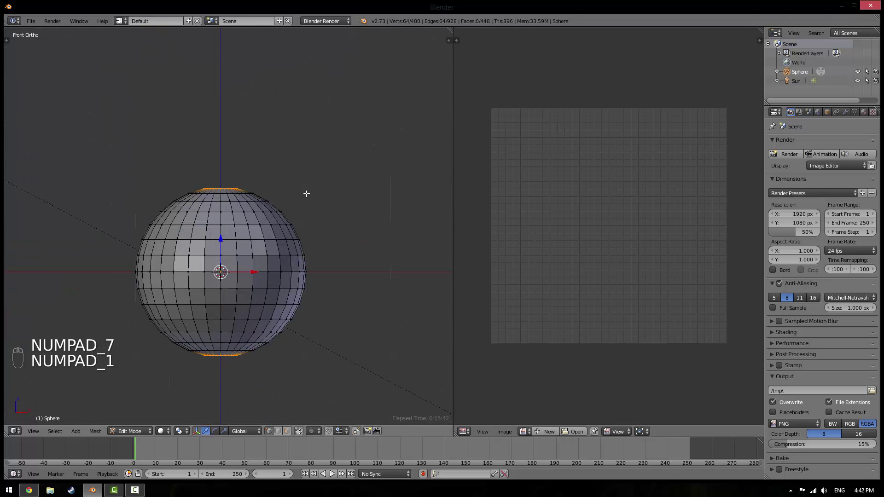
{"action": "scroll", "coordinate": [305, 213], "scroll_direction": "up", "scroll_amount": 4}
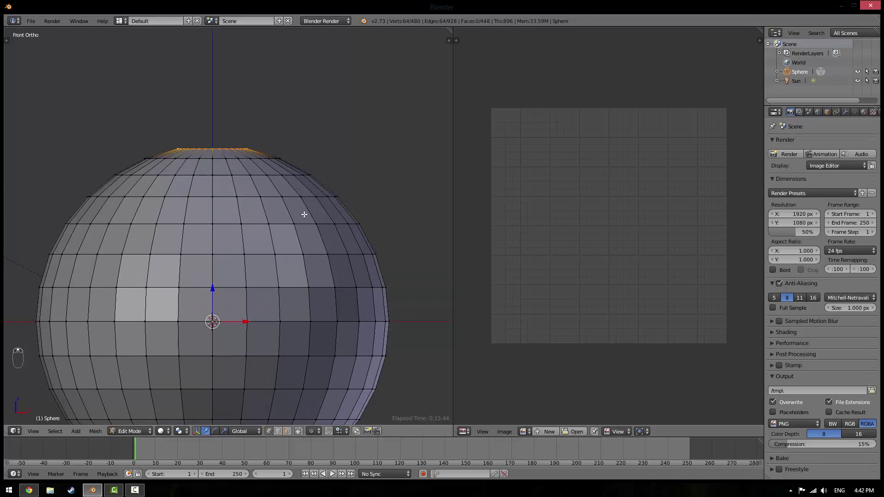
{"action": "scroll", "coordinate": [304, 215], "scroll_direction": "down", "scroll_amount": 3}
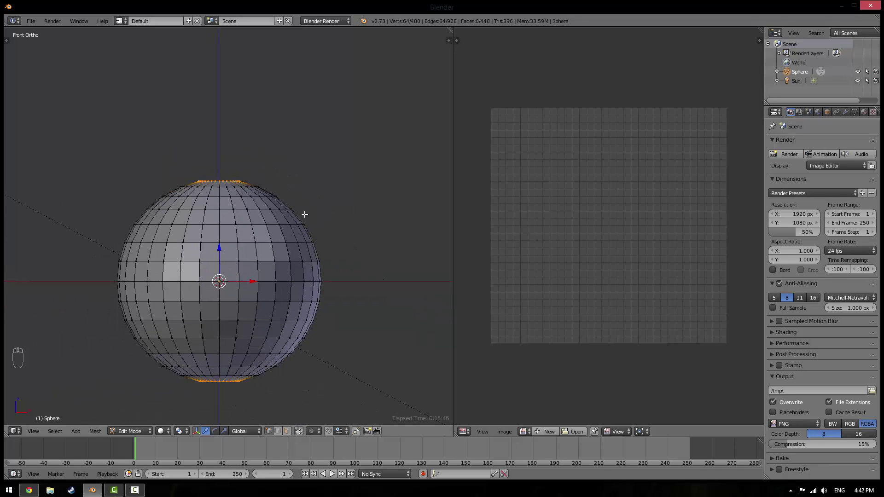
{"action": "scroll", "coordinate": [305, 214], "scroll_direction": "up", "scroll_amount": 2}
{"action": "scroll", "coordinate": [305, 214], "scroll_direction": "down", "scroll_amount": 2}
{"action": "scroll", "coordinate": [302, 227], "scroll_direction": "up", "scroll_amount": 3}
{"action": "middle_click_drag", "start_coordinate": [300, 245], "coordinate": [337, 227], "text": "shift"}
{"action": "scroll", "coordinate": [338, 228], "scroll_direction": "down", "scroll_amount": 2}
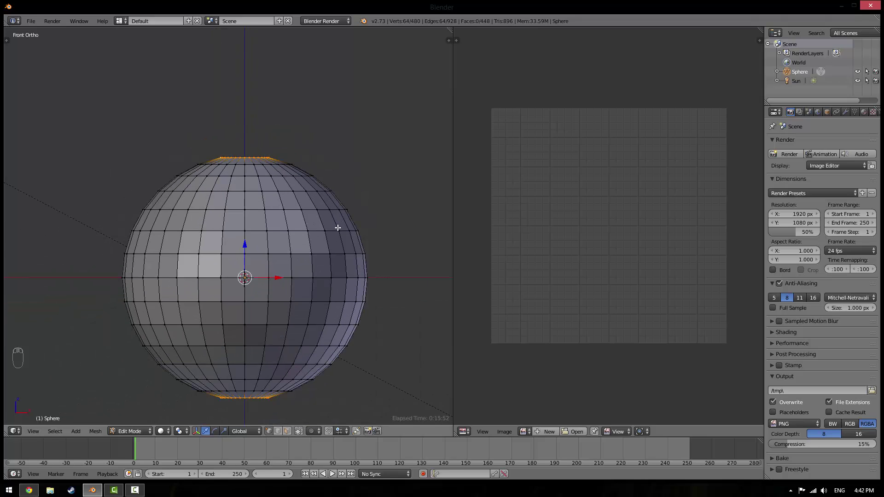
Extrude the selected pole rings in place and check them from top and front
{"action": "key", "text": "e"}
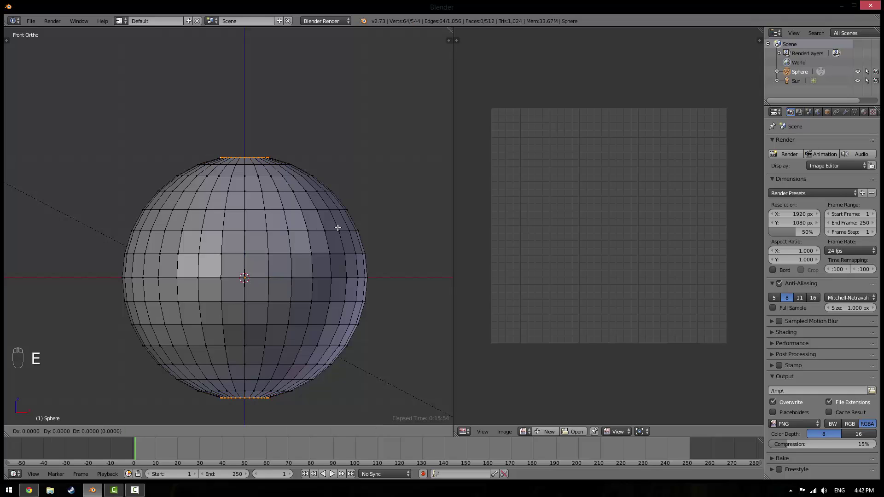
{"action": "right_click", "coordinate": [337, 228]}
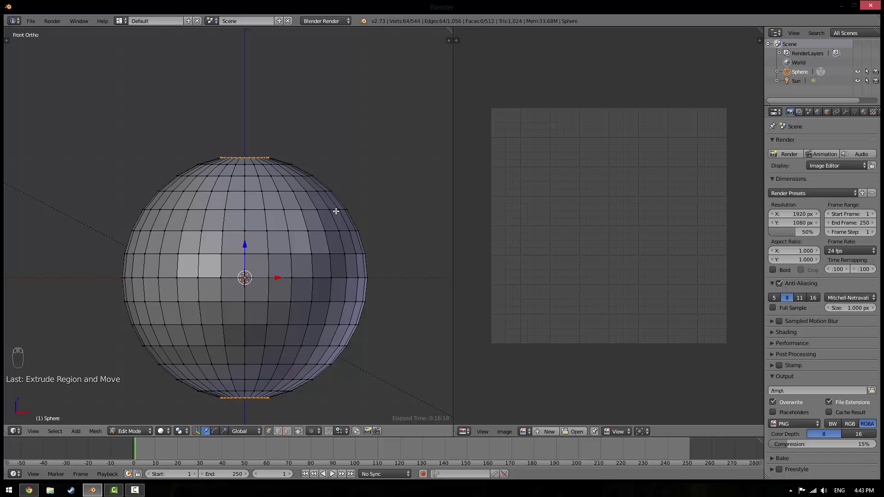
{"action": "key", "text": "KP_7"}
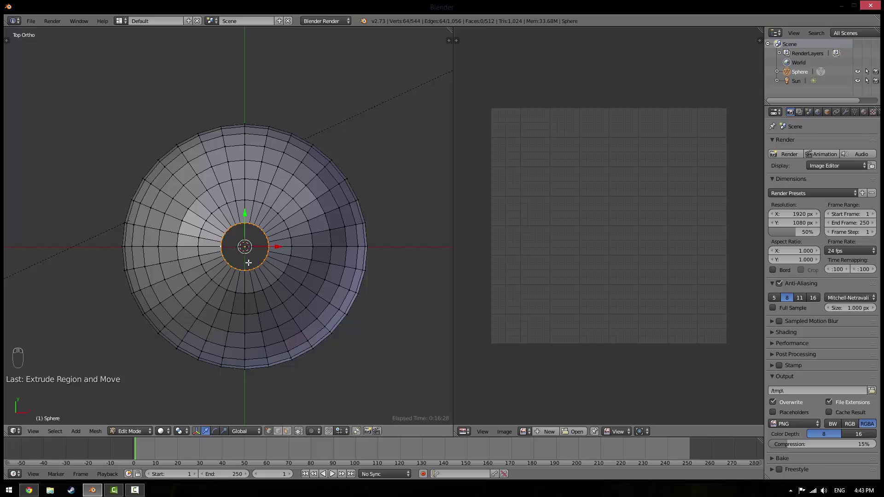
{"action": "key", "text": "KP_1"}
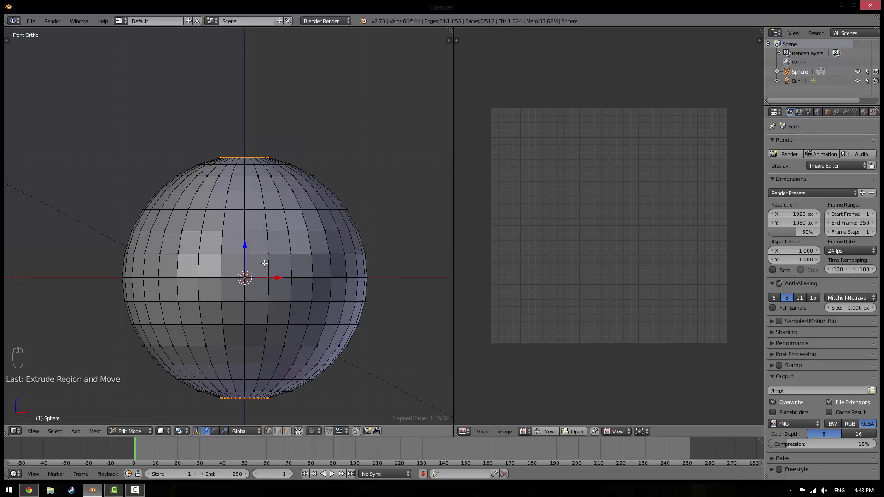
Shrink both pole rings to small circles, scaling with the Z axis excluded
{"action": "key", "text": "s"}
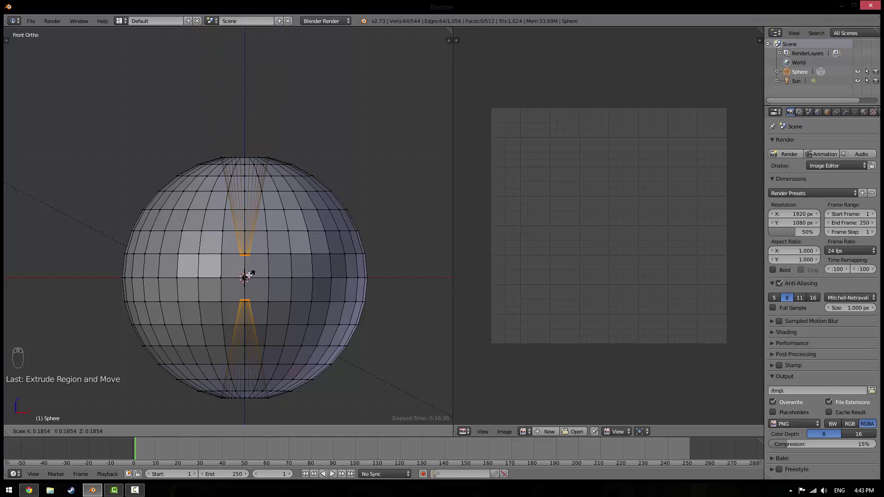
{"action": "right_click", "coordinate": [249, 275]}
{"action": "key", "text": "s"}
{"action": "right_click", "coordinate": [249, 275]}
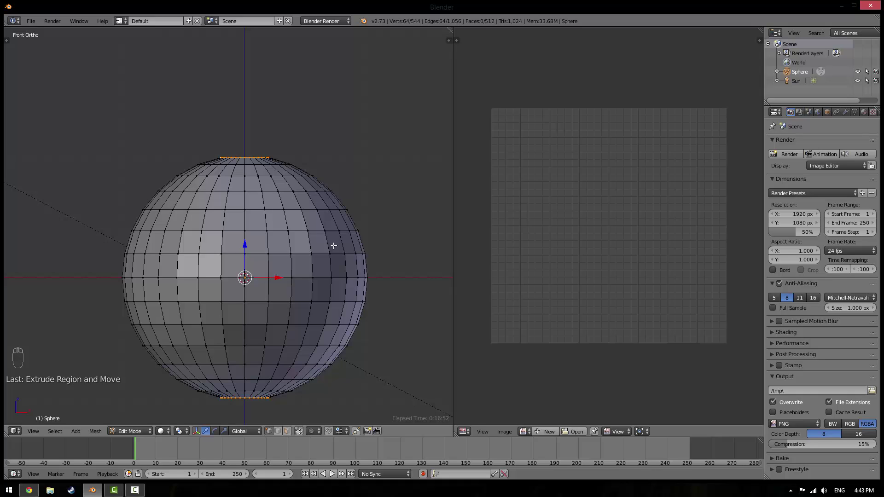
{"action": "key", "text": "s"}
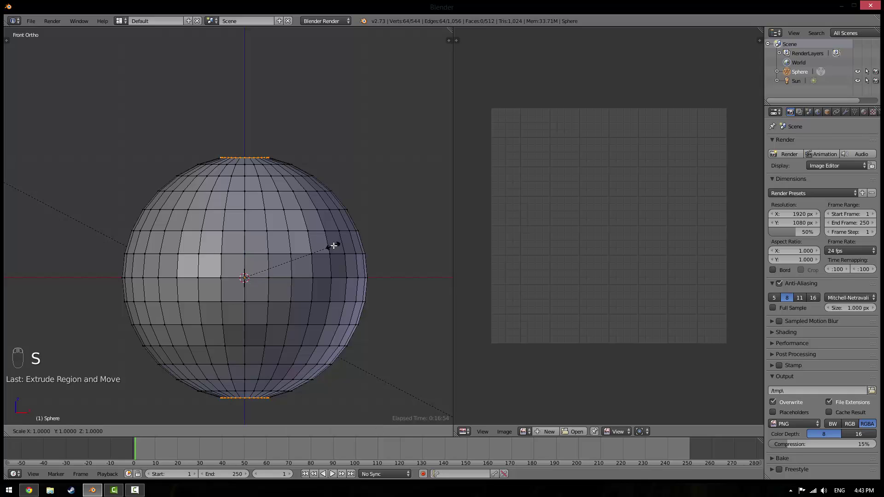
{"action": "key", "text": "shift+z"}
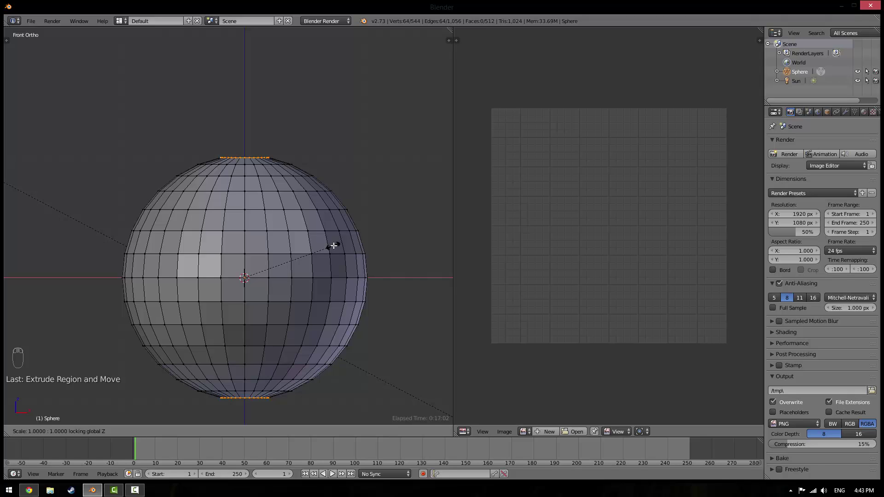
{"action": "left_click", "coordinate": [261, 268]}
From the top view, scale the top pole ring down to a point, excluding Z
{"action": "key", "text": "KP_7"}
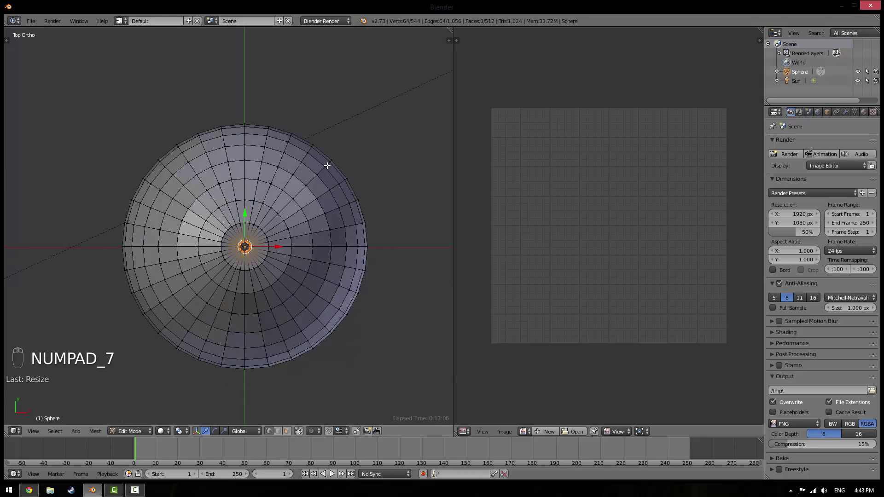
{"action": "scroll", "coordinate": [331, 172], "scroll_direction": "up", "scroll_amount": 4}
{"action": "key", "text": "s"}
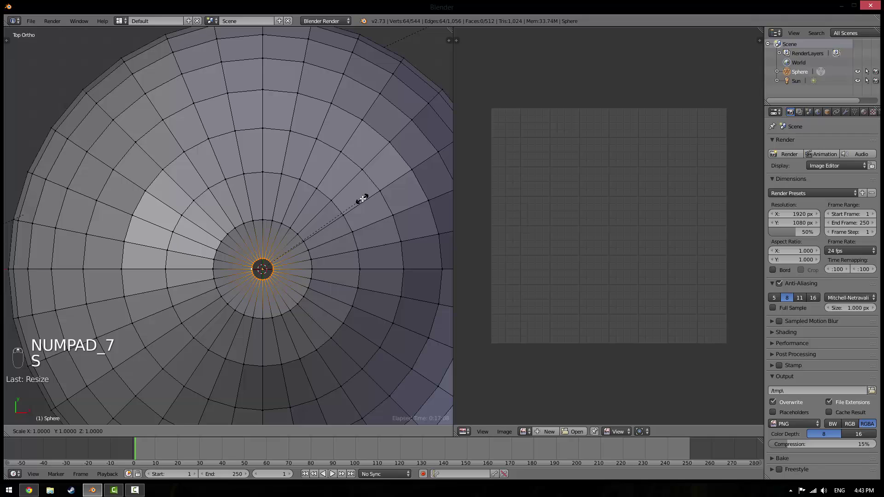
{"action": "right_click", "coordinate": [339, 217]}
{"action": "key", "text": "s"}
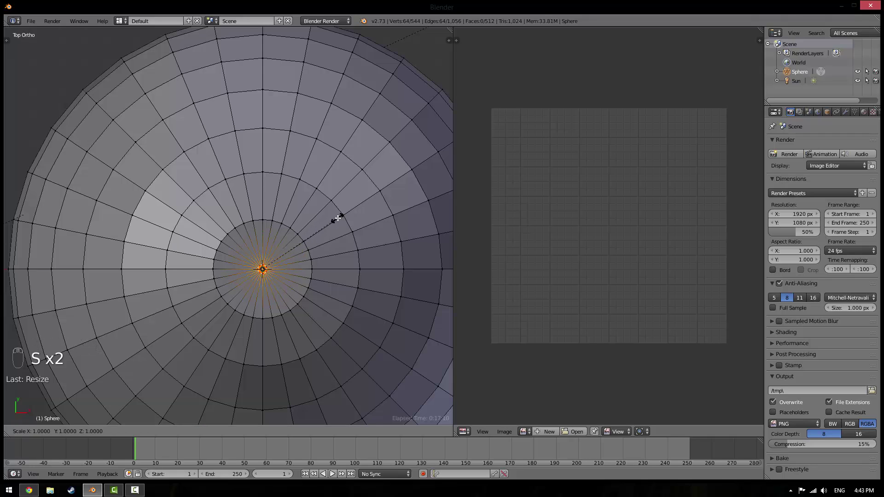
{"action": "right_click", "coordinate": [338, 219]}
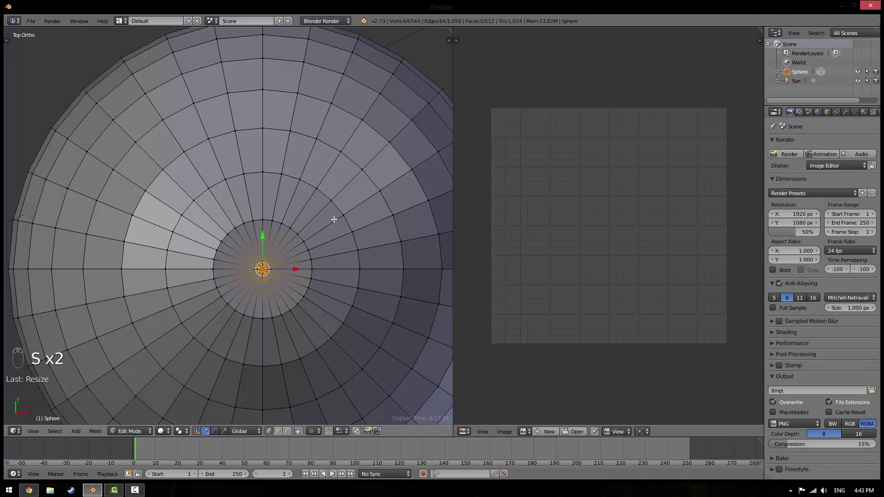
{"action": "key", "text": "s"}
{"action": "right_click", "coordinate": [340, 213]}
{"action": "key", "text": "s"}
{"action": "key", "text": "shift+z"}
{"action": "left_click", "coordinate": [289, 244]}
Check the closed poles from the front in wireframe and Object Mode
{"action": "middle_click_drag", "start_coordinate": [290, 245], "coordinate": [305, 261]}
{"action": "scroll", "coordinate": [290, 195], "scroll_direction": "down", "scroll_amount": 5}
{"action": "key", "text": "KP_1"}
{"action": "scroll", "coordinate": [296, 147], "scroll_direction": "up", "scroll_amount": 2}
{"action": "scroll", "coordinate": [296, 147], "scroll_direction": "up", "scroll_amount": 1}
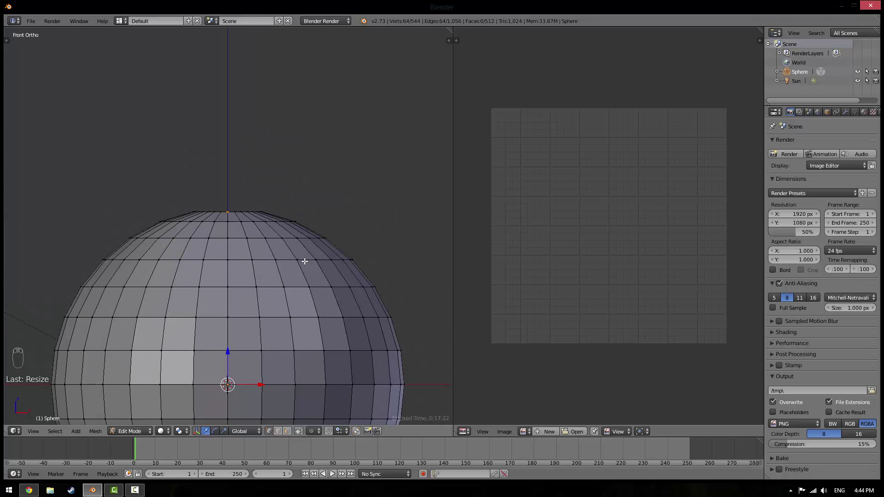
{"action": "scroll", "coordinate": [292, 289], "scroll_direction": "down", "scroll_amount": 4}
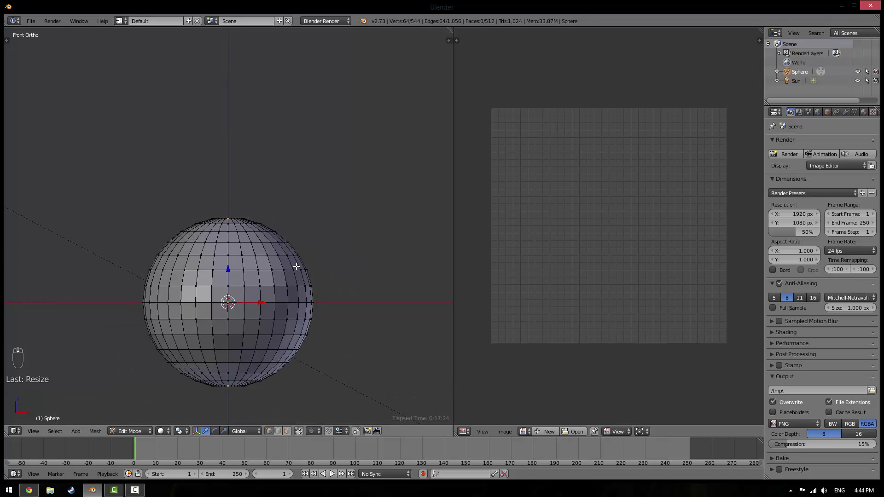
{"action": "key", "text": "z"}
{"action": "key", "text": "Tab"}
{"action": "key", "text": "z"}
Back in Edit Mode, scale the top pole vertex along the Z axis
{"action": "middle_click_drag", "start_coordinate": [270, 280], "coordinate": [244, 340]}
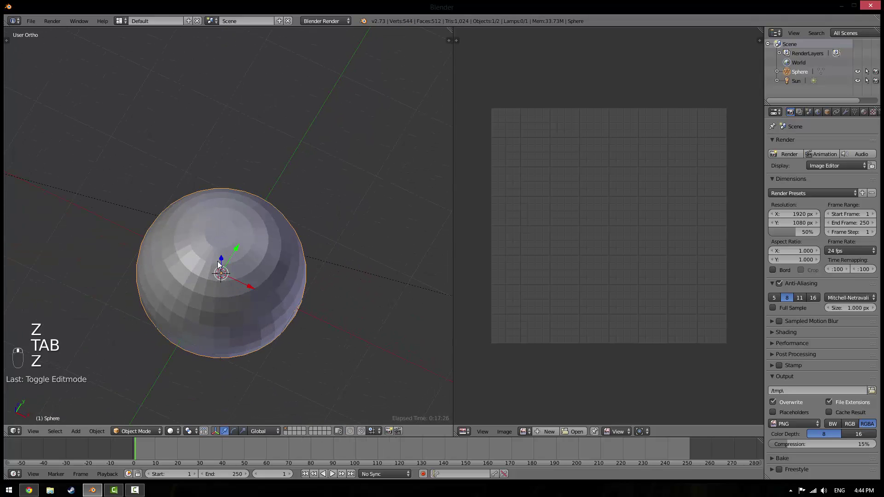
{"action": "middle_click_drag", "start_coordinate": [218, 265], "coordinate": [234, 219]}
{"action": "key", "text": "KP_1"}
{"action": "scroll", "coordinate": [235, 219], "scroll_direction": "up", "scroll_amount": 3}
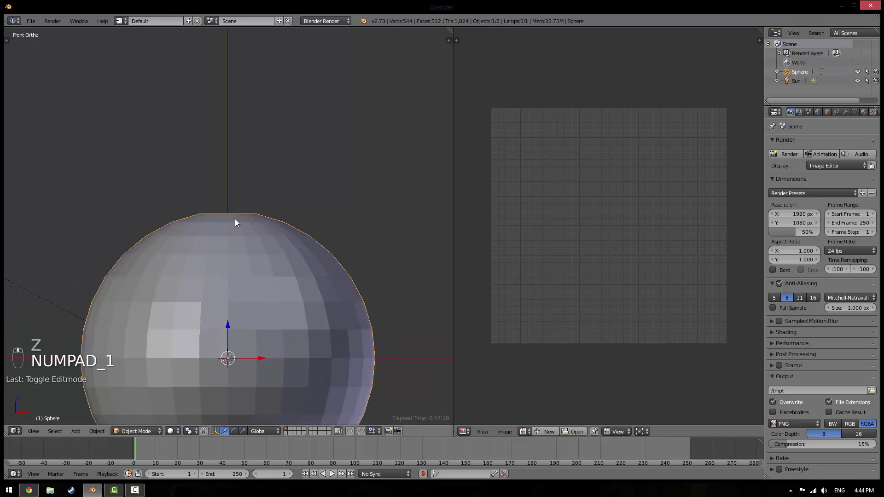
{"action": "key", "text": "Tab"}
{"action": "key", "text": "s"}
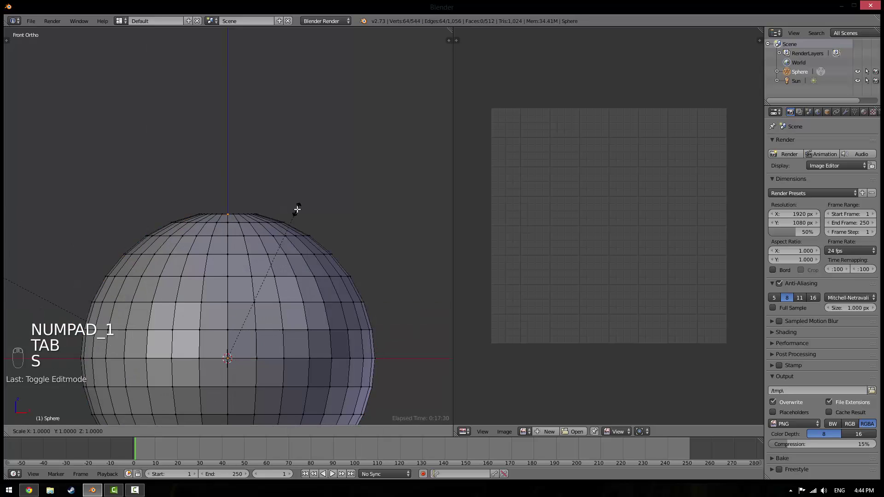
{"action": "middle_click", "coordinate": [293, 209]}
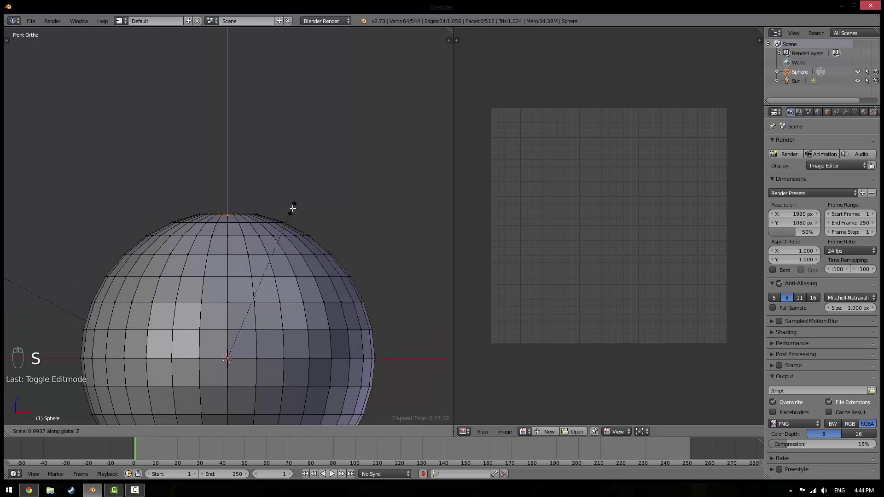
{"action": "left_click", "coordinate": [293, 170]}
Re-enter Edit Mode from the front view and switch to Edge select mode
{"action": "key", "text": "Tab"}
{"action": "scroll", "coordinate": [277, 237], "scroll_direction": "down", "scroll_amount": 4}
{"action": "middle_click_drag", "start_coordinate": [278, 237], "coordinate": [264, 270]}
{"action": "key", "text": "KP_1"}
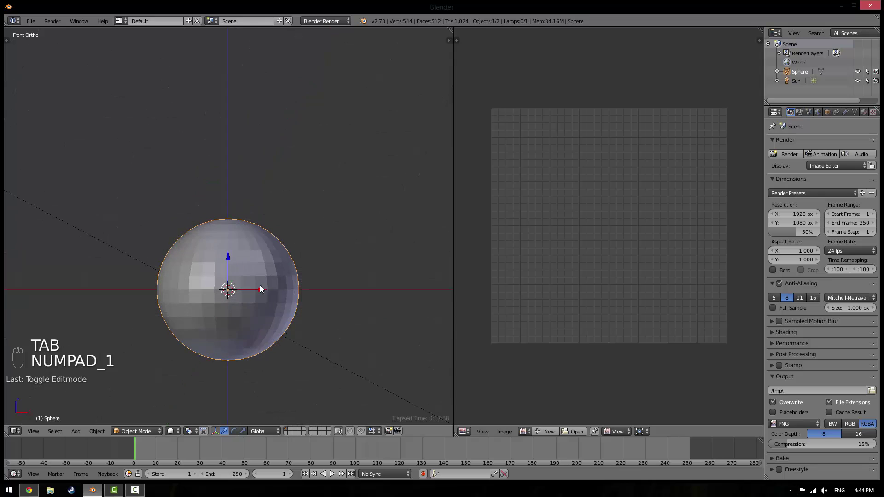
{"action": "key", "text": "Tab"}
{"action": "scroll", "coordinate": [237, 290], "scroll_direction": "up", "scroll_amount": 4}
{"action": "scroll", "coordinate": [217, 355], "scroll_direction": "down", "scroll_amount": 4}
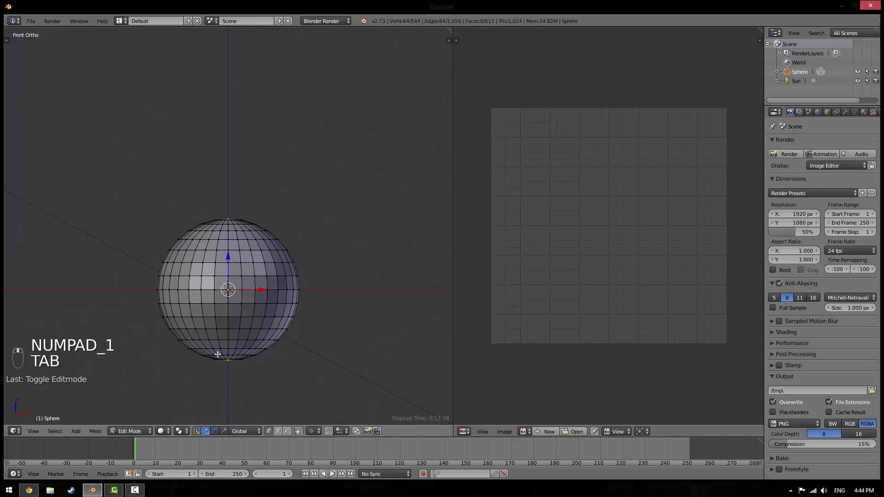
{"action": "left_click", "coordinate": [280, 431]}
{"action": "scroll", "coordinate": [235, 308], "scroll_direction": "up", "scroll_amount": 7}
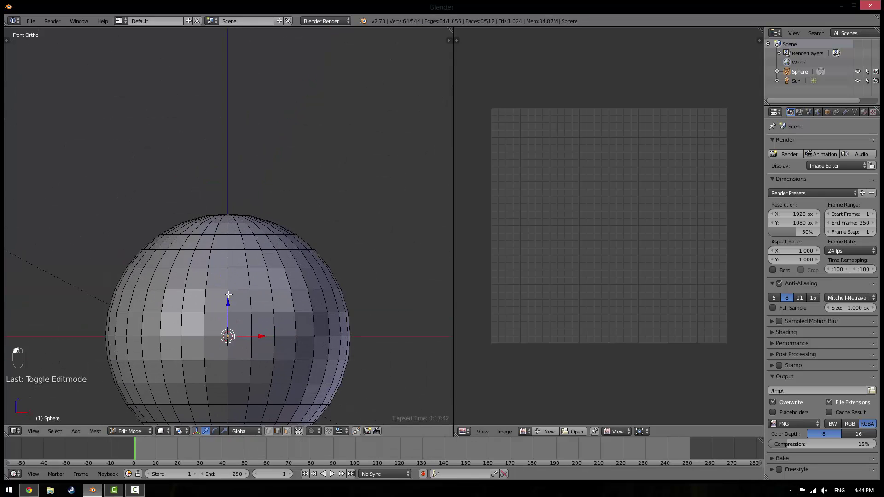
{"action": "middle_click_drag", "start_coordinate": [235, 308], "coordinate": [236, 254]}
Select a vertical pole-to-pole edge loop on the sphere and mark it as a UV seam
{"action": "scroll", "coordinate": [264, 328], "scroll_direction": "down", "scroll_amount": 5}
{"action": "key", "text": "a"}
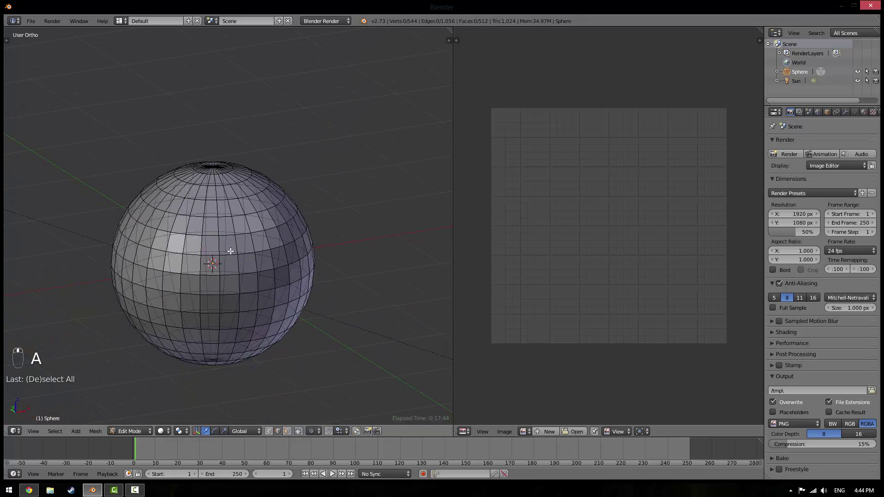
{"action": "scroll", "coordinate": [253, 285], "scroll_direction": "up", "scroll_amount": 6}
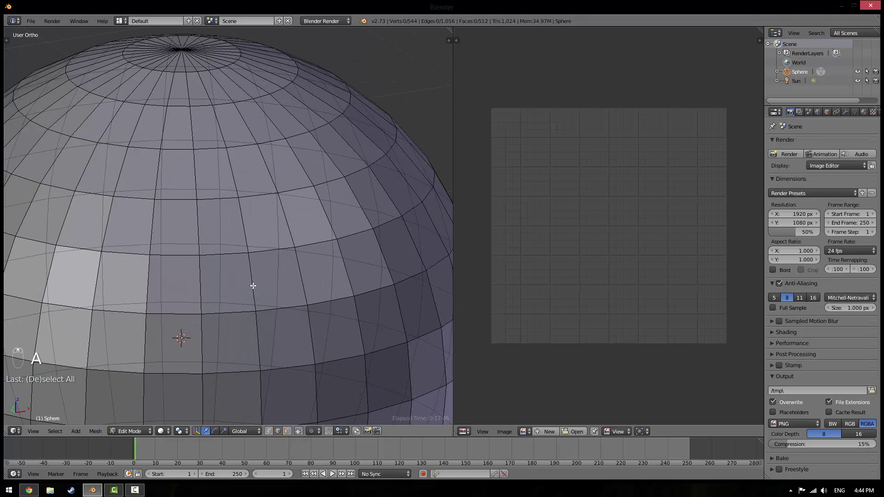
{"action": "right_click", "coordinate": [253, 278], "text": "alt"}
{"action": "scroll", "coordinate": [252, 278], "scroll_direction": "down", "scroll_amount": 6}
{"action": "middle_click_drag", "start_coordinate": [254, 275], "coordinate": [243, 292]}
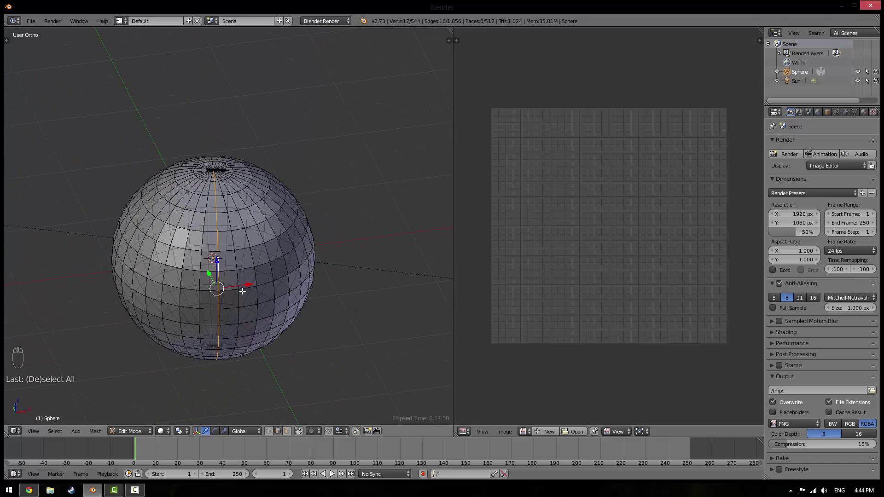
{"action": "key", "text": "ctrl+e"}
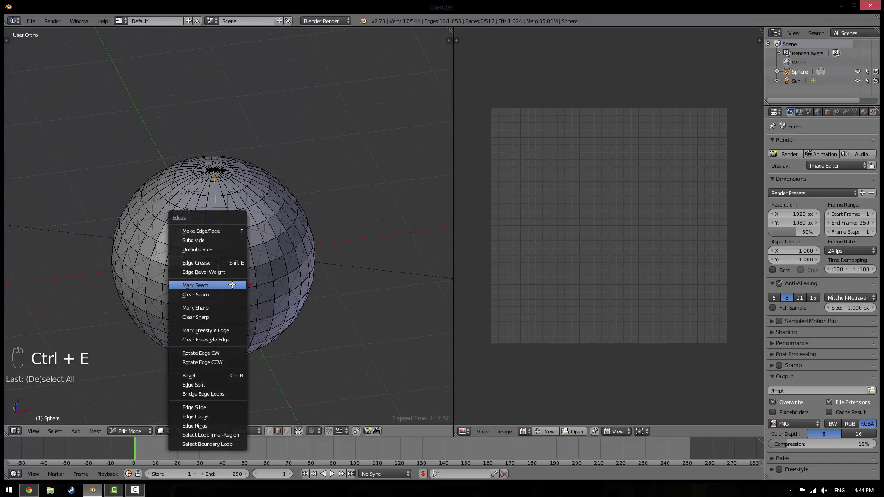
{"action": "left_click", "coordinate": [232, 285]}
{"action": "key", "text": "a"}
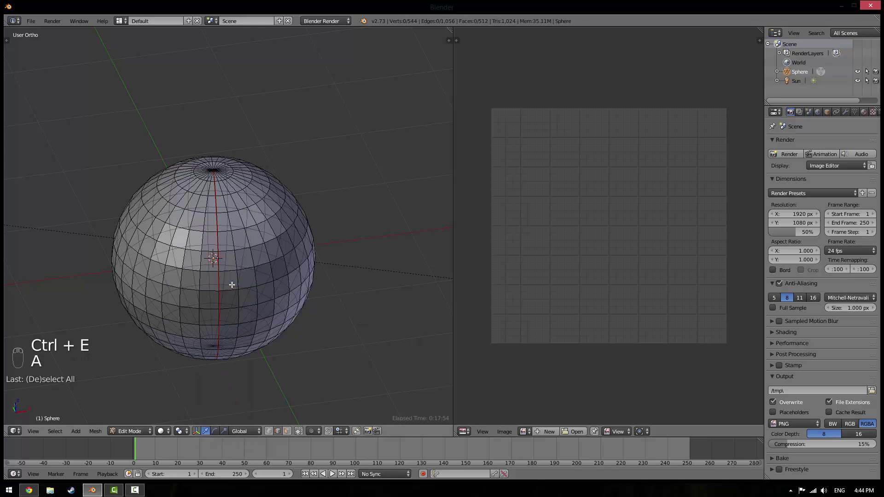
{"action": "key", "text": "t"}
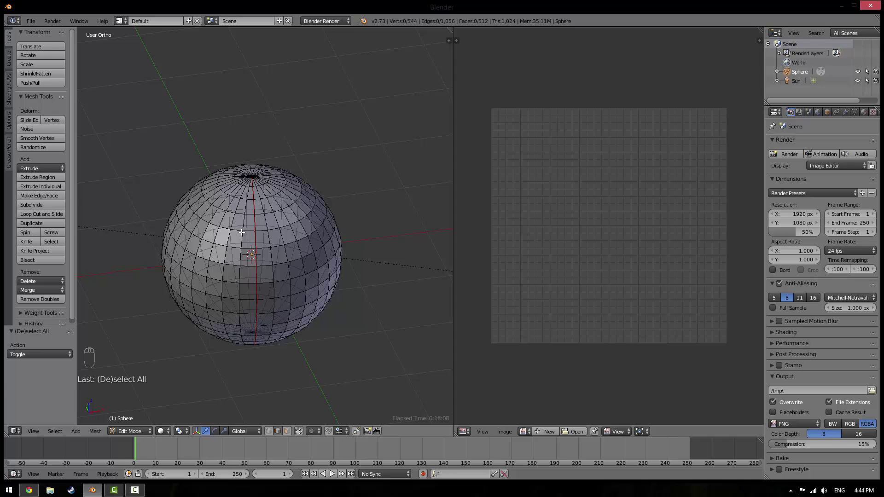
Select the whole sphere mesh and unwrap it with Sphere Projection
{"action": "key", "text": "a"}
{"action": "key", "text": "u"}
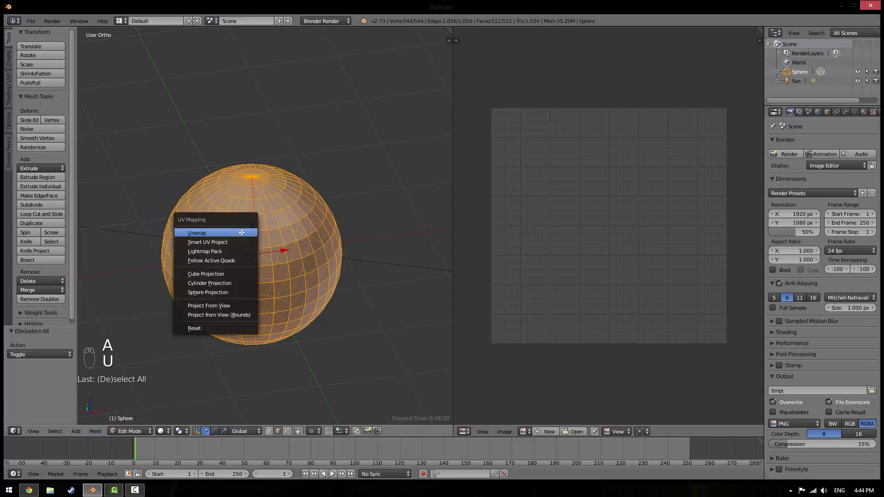
{"action": "left_click", "coordinate": [224, 289]}
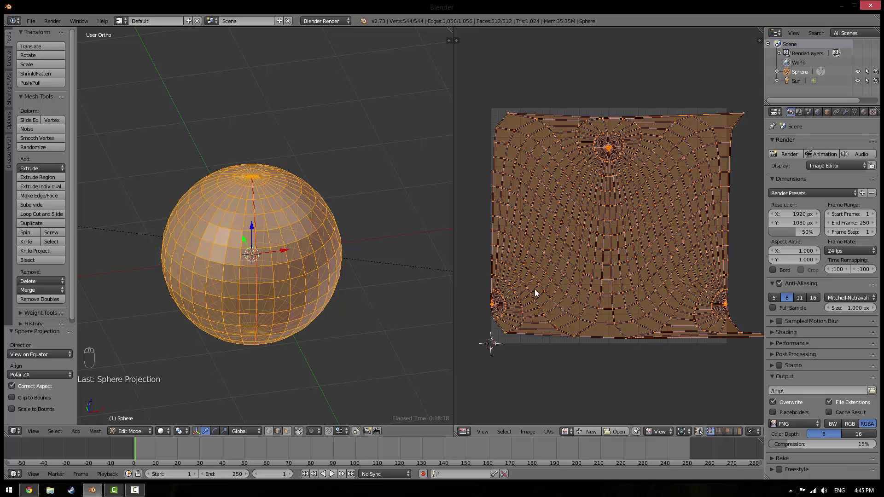
{"action": "mouse_move", "coordinate": [655, 314]}
{"action": "middle_mouse_down"}
{"action": "mouse_move", "coordinate": [471, 276]}
{"action": "mouse_move", "coordinate": [495, 329]}
{"action": "mouse_move", "coordinate": [640, 292]}
{"action": "mouse_move", "coordinate": [645, 310]}
{"action": "middle_mouse_up"}
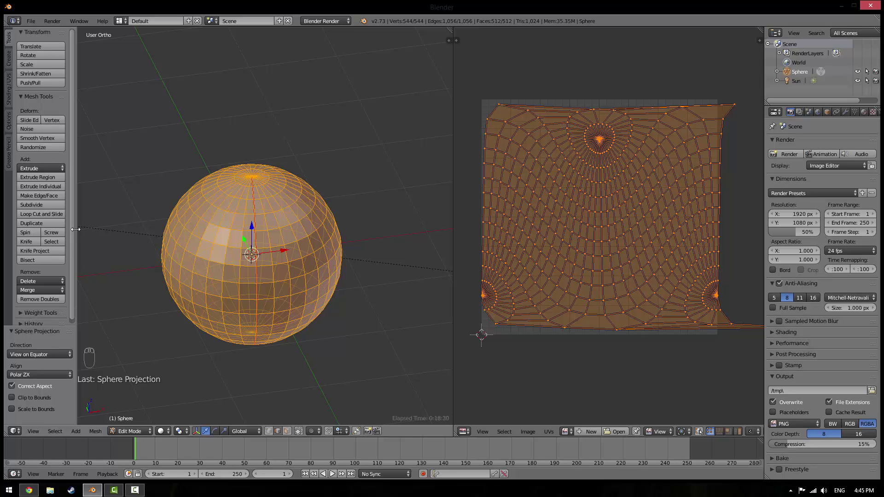
Align the sphere projection to the object and enable Clip to Bounds and Scale to Bounds
{"action": "left_click_drag", "start_coordinate": [76, 229], "coordinate": [115, 230]}
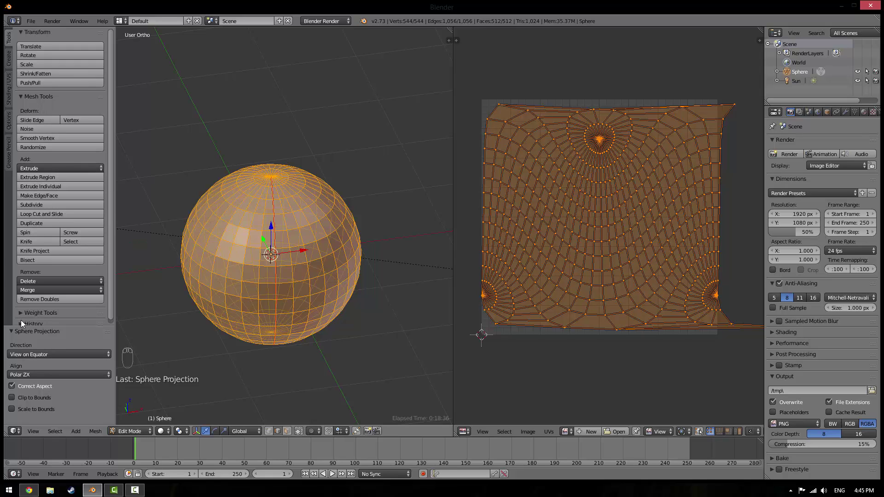
{"action": "left_click", "coordinate": [21, 352]}
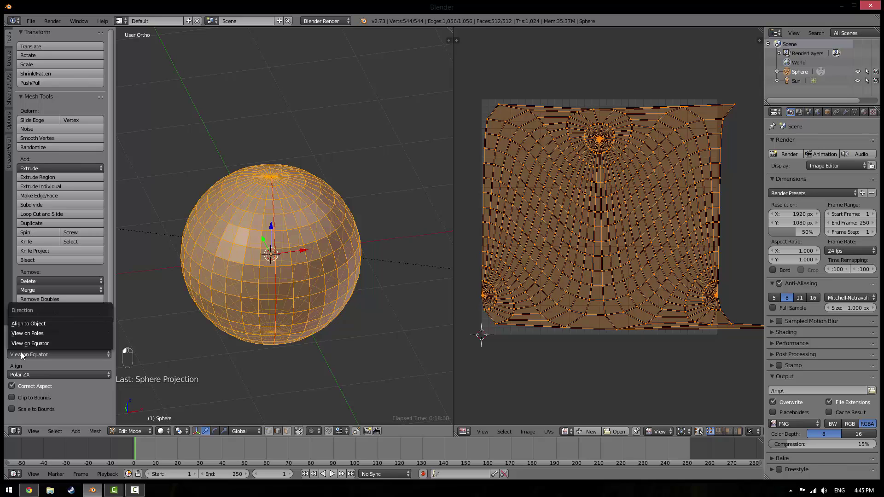
{"action": "left_click", "coordinate": [24, 323]}
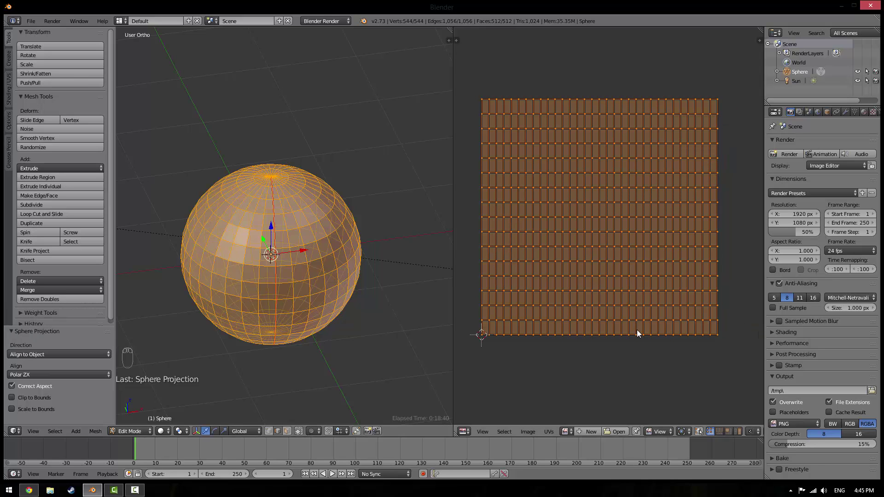
{"action": "scroll", "coordinate": [607, 254], "scroll_direction": "up", "scroll_amount": 1}
{"action": "scroll", "coordinate": [590, 282], "scroll_direction": "down", "scroll_amount": 3}
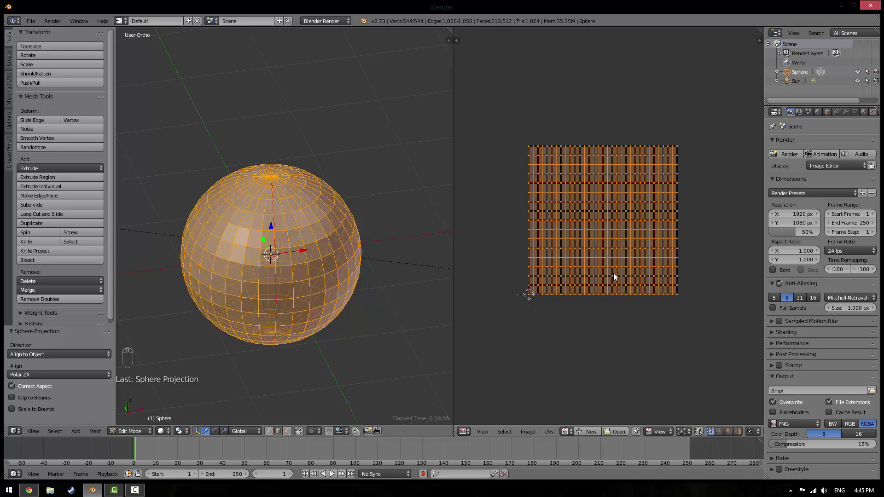
{"action": "left_click", "coordinate": [34, 397]}
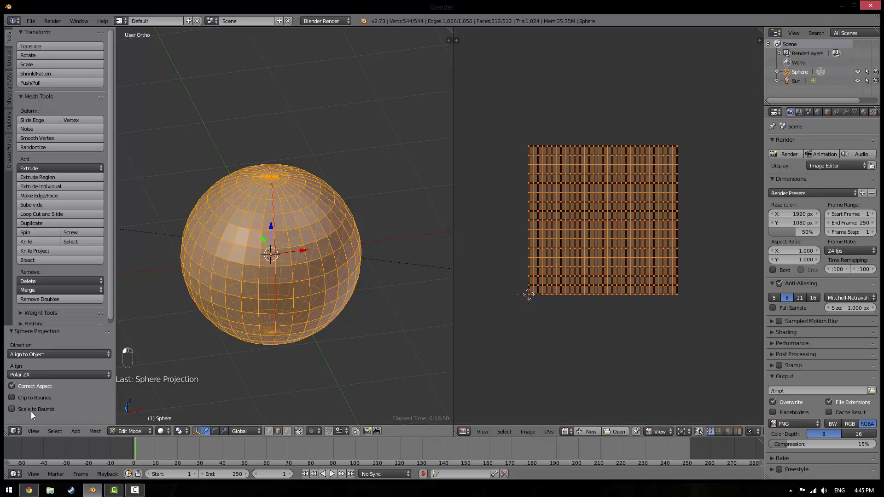
{"action": "left_click", "coordinate": [31, 412]}
Return to Object Mode and create a new material for the sphere
{"action": "key", "text": "Tab"}
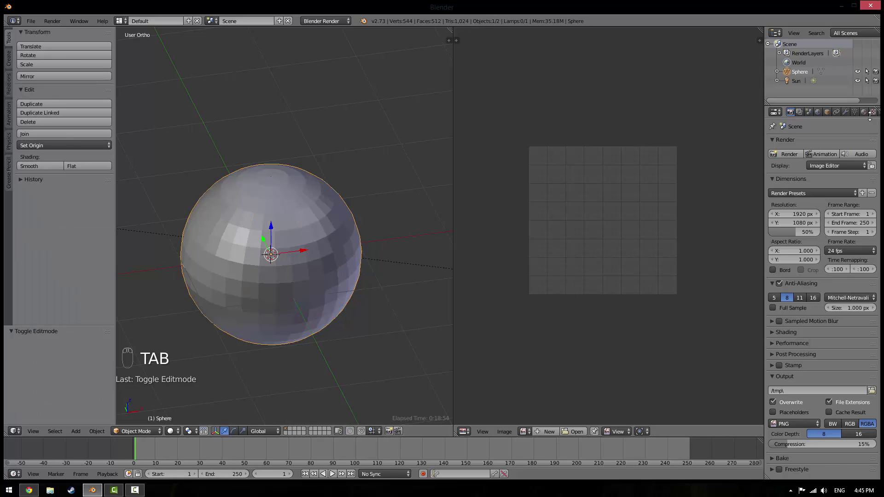
{"action": "left_click", "coordinate": [864, 112]}
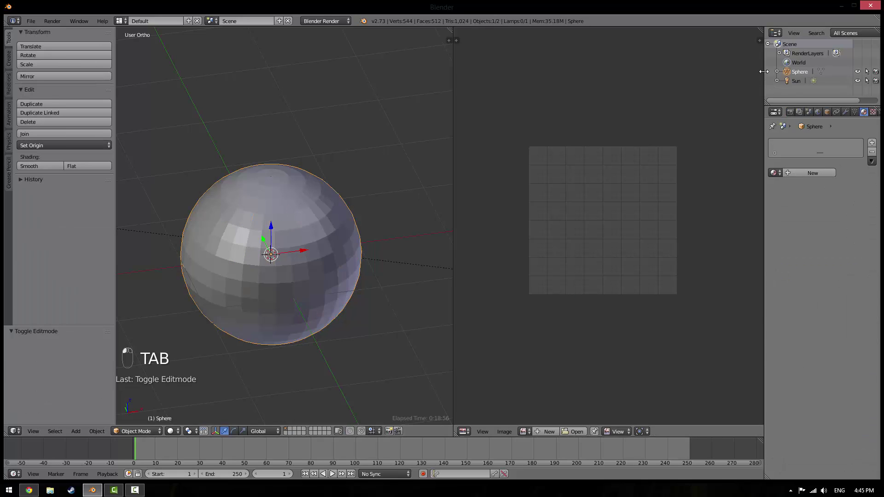
{"action": "left_click_drag", "start_coordinate": [764, 72], "coordinate": [690, 70]}
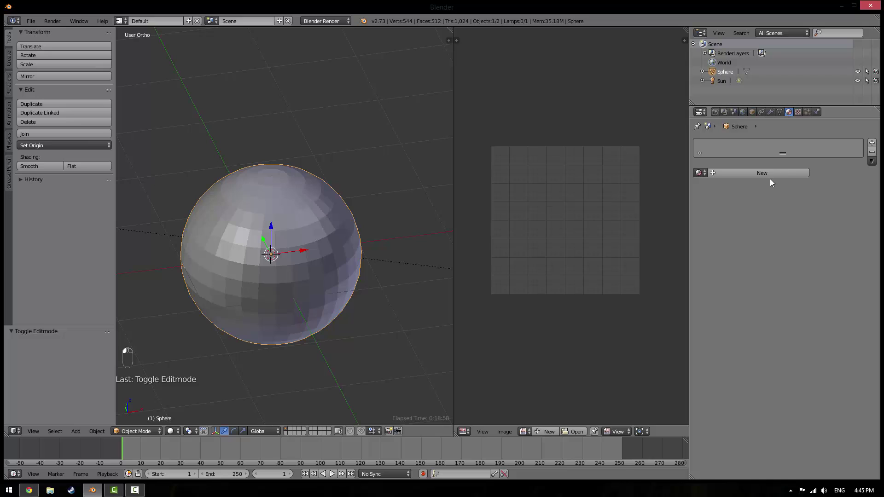
{"action": "left_click", "coordinate": [769, 174]}
Add an image texture loading Equirectangular-projection.jpg from the Desktop, mapped through UVMap
{"action": "left_click", "coordinate": [798, 112]}
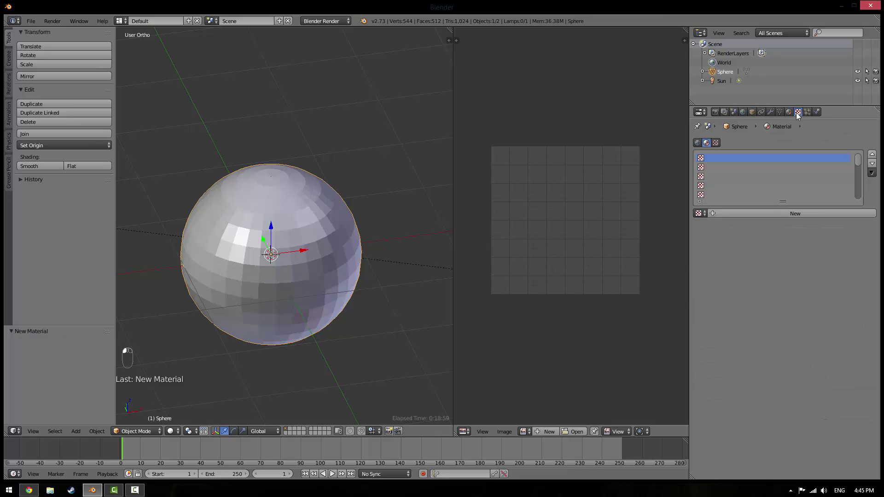
{"action": "left_click", "coordinate": [781, 212]}
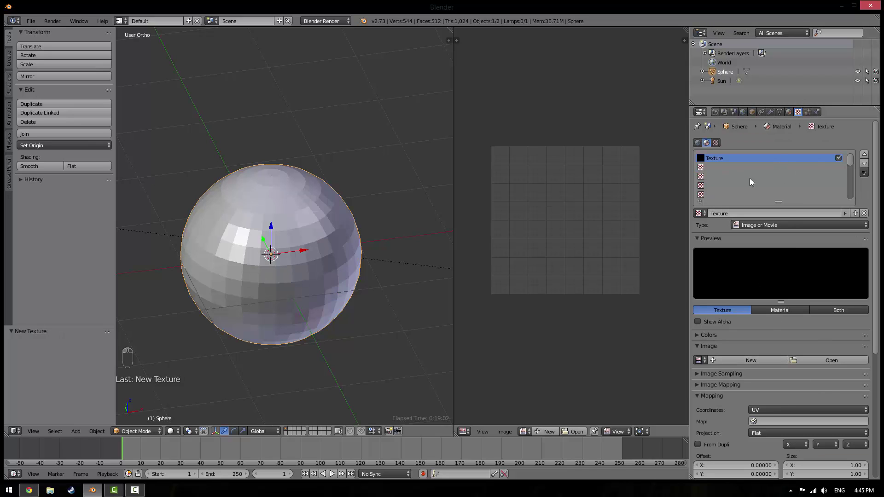
{"action": "left_click", "coordinate": [829, 361]}
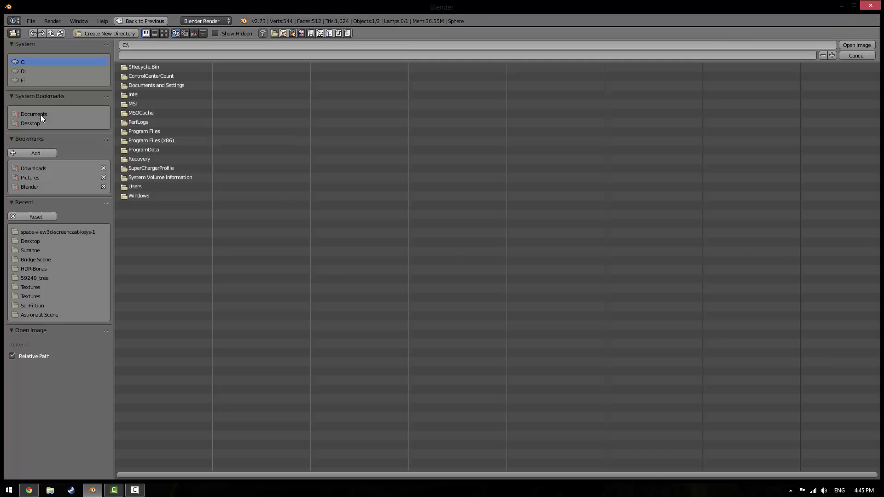
{"action": "left_click", "coordinate": [30, 123]}
{"action": "double_click", "coordinate": [148, 73]}
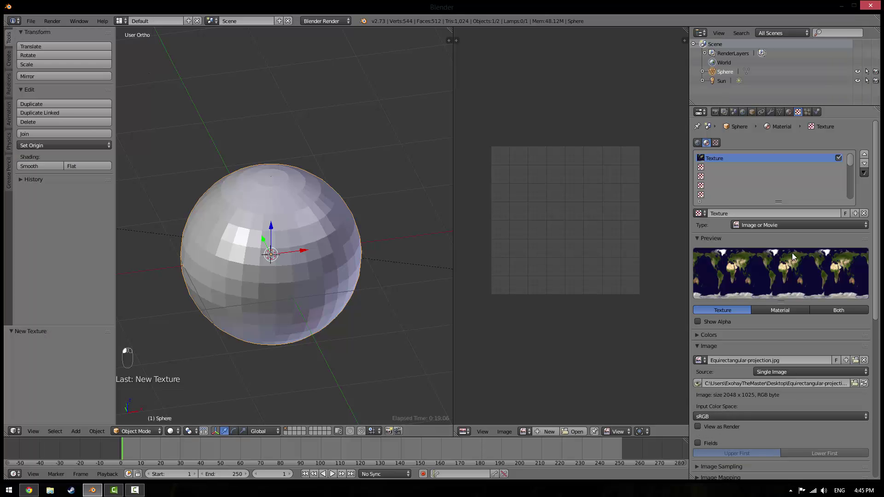
{"action": "scroll", "coordinate": [839, 258], "scroll_direction": "down", "scroll_amount": 5}
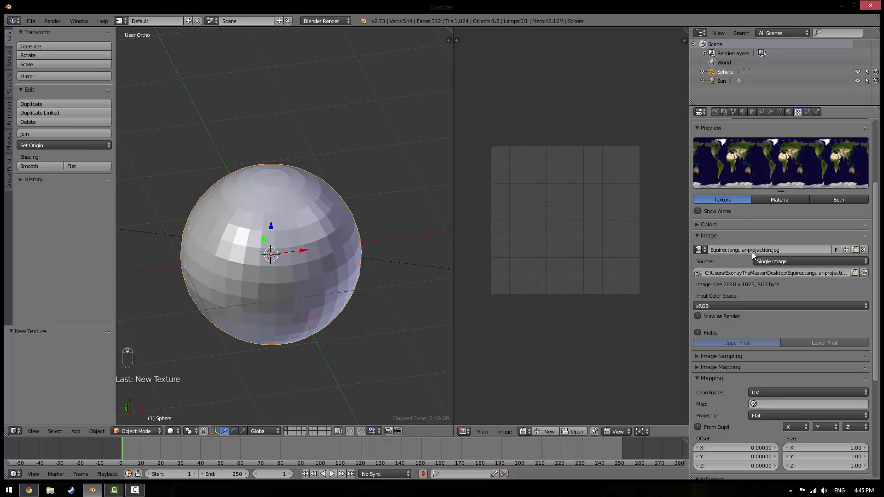
{"action": "left_click", "coordinate": [755, 405]}
{"action": "left_click", "coordinate": [768, 310]}
{"action": "scroll", "coordinate": [718, 356], "scroll_direction": "down", "scroll_amount": 8}
{"action": "scroll", "coordinate": [736, 360], "scroll_direction": "up", "scroll_amount": 13}
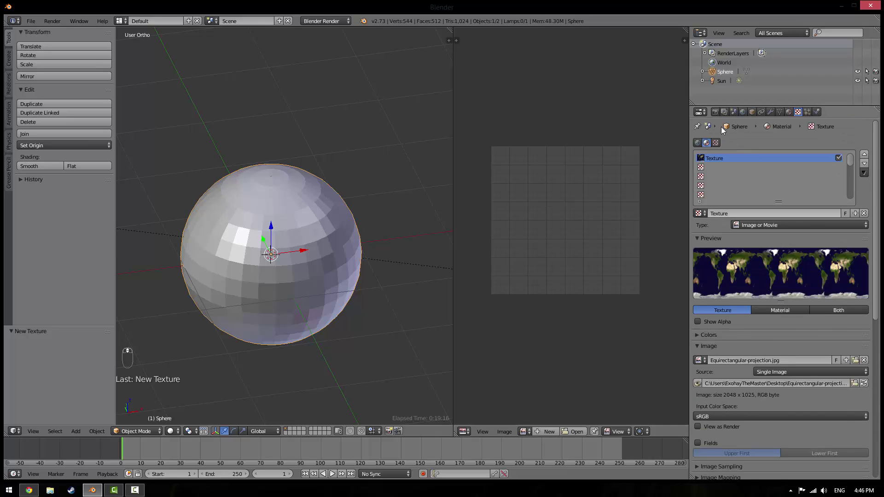
Apply Shade Smooth to the sphere
{"action": "left_click", "coordinate": [59, 166]}
{"action": "scroll", "coordinate": [276, 181], "scroll_direction": "down", "scroll_amount": 4}
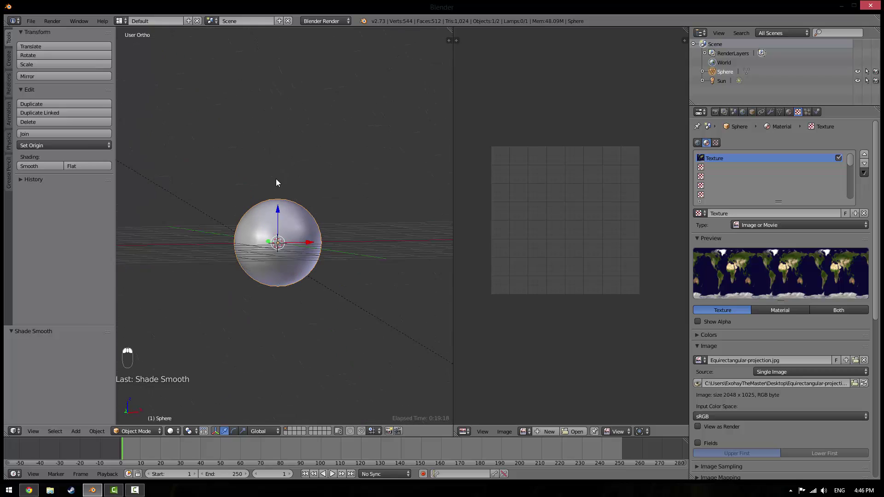
{"action": "middle_click_drag", "start_coordinate": [276, 182], "coordinate": [247, 203]}
{"action": "scroll", "coordinate": [222, 325], "scroll_direction": "up", "scroll_amount": 4}
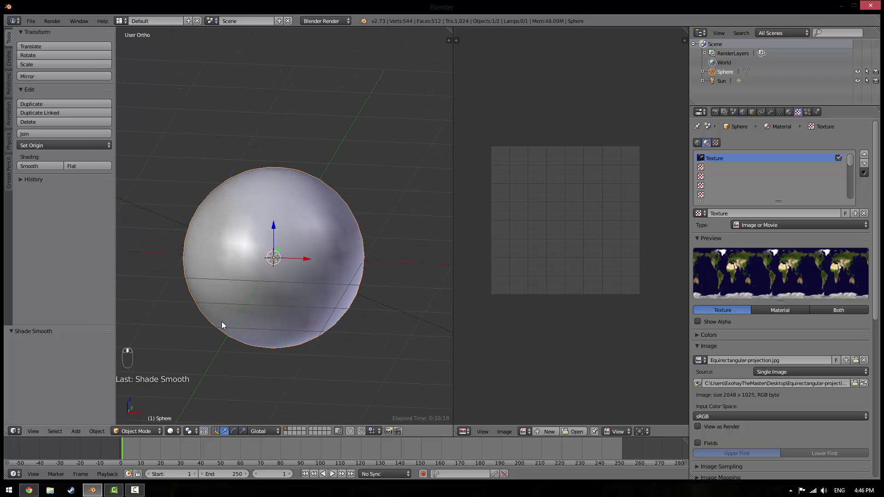
Switch the viewport to Rendered shading and zoom in on Australia on the globe
{"action": "left_click", "coordinate": [173, 433]}
{"action": "left_click", "coordinate": [185, 367]}
{"action": "scroll", "coordinate": [340, 226], "scroll_direction": "up", "scroll_amount": 2}
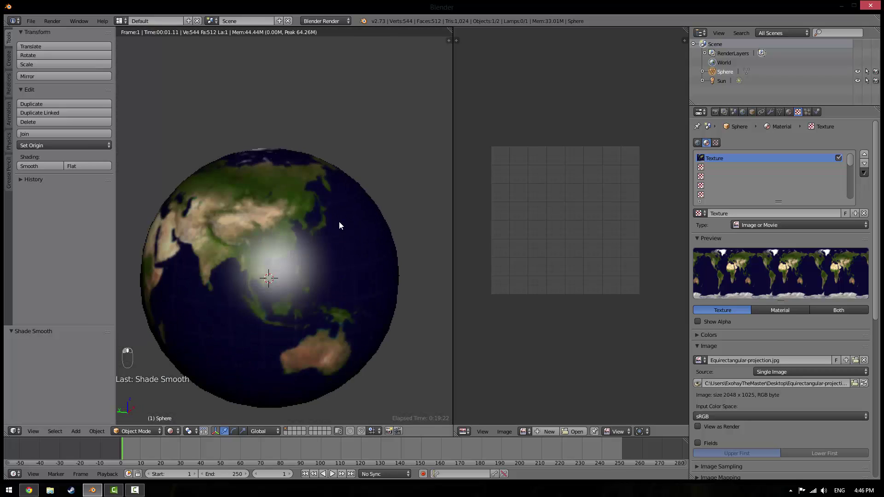
{"action": "middle_click_drag", "start_coordinate": [340, 226], "coordinate": [333, 145]}
{"action": "scroll", "coordinate": [343, 194], "scroll_direction": "up", "scroll_amount": 3}
{"action": "scroll", "coordinate": [333, 144], "scroll_direction": "up", "scroll_amount": 2}
{"action": "scroll", "coordinate": [331, 145], "scroll_direction": "up", "scroll_amount": 1}
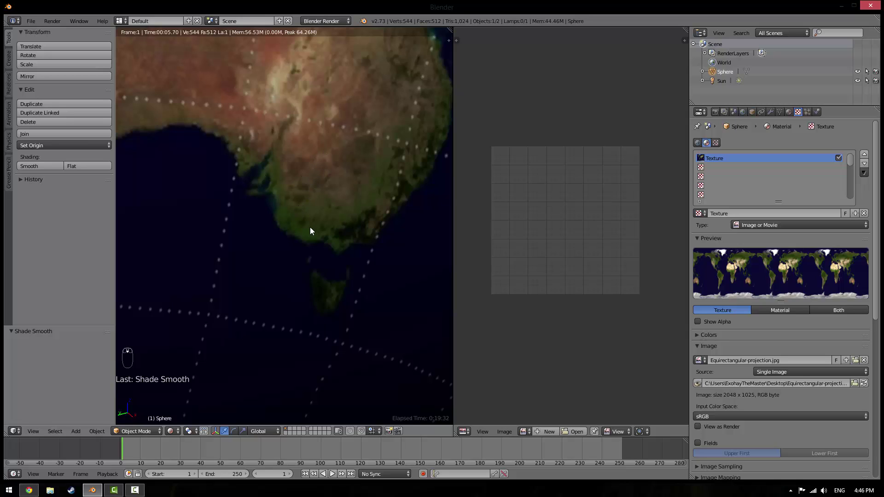
{"action": "scroll", "coordinate": [310, 227], "scroll_direction": "down", "scroll_amount": 3}
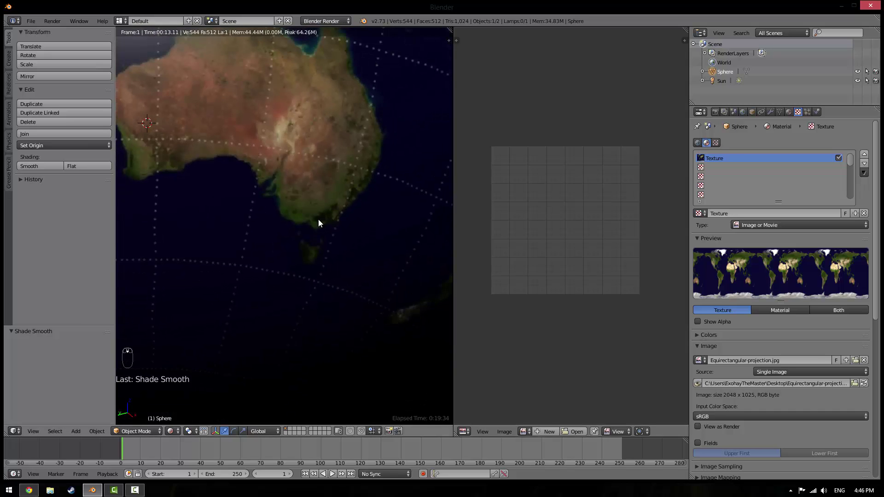
{"action": "scroll", "coordinate": [316, 217], "scroll_direction": "down", "scroll_amount": 5}
Orbit the rendered globe around to its dark side, then return to Solid shading
{"action": "left_click", "coordinate": [171, 431]}
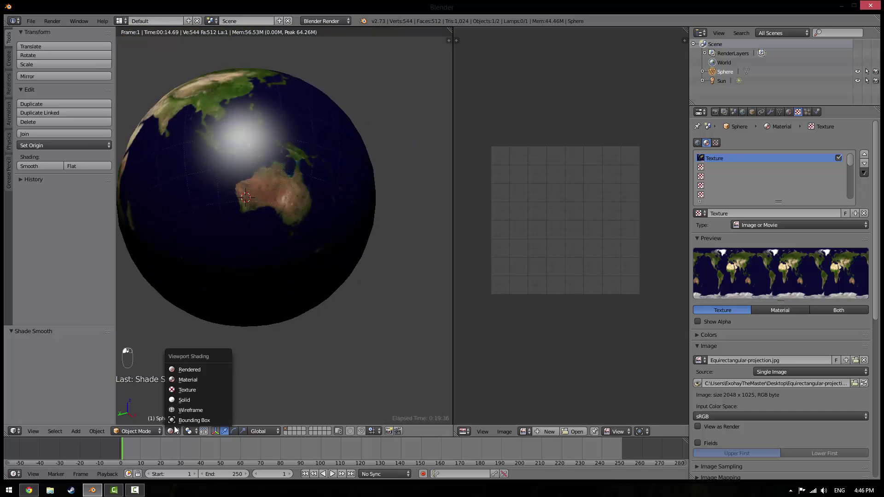
{"action": "middle_click_drag", "start_coordinate": [178, 313], "coordinate": [283, 189]}
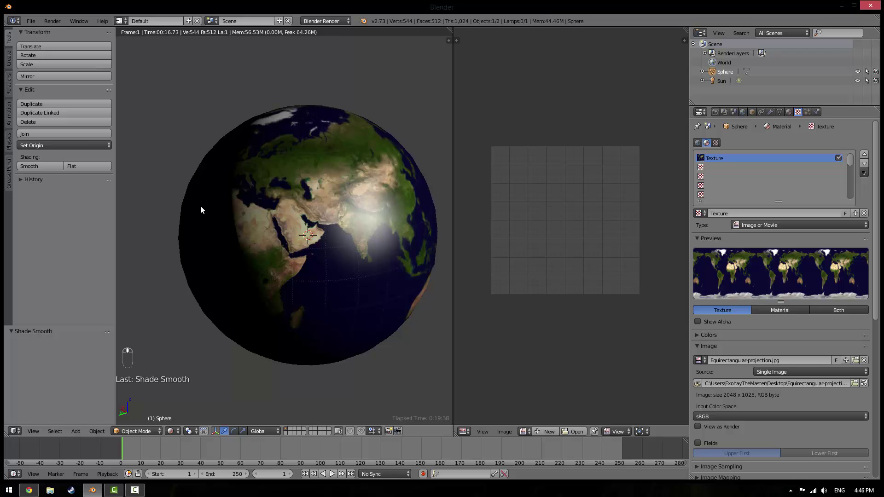
{"action": "middle_click_drag", "start_coordinate": [293, 234], "coordinate": [411, 222]}
{"action": "middle_click_drag", "start_coordinate": [315, 198], "coordinate": [304, 158]}
{"action": "middle_click_drag", "start_coordinate": [305, 202], "coordinate": [404, 187]}
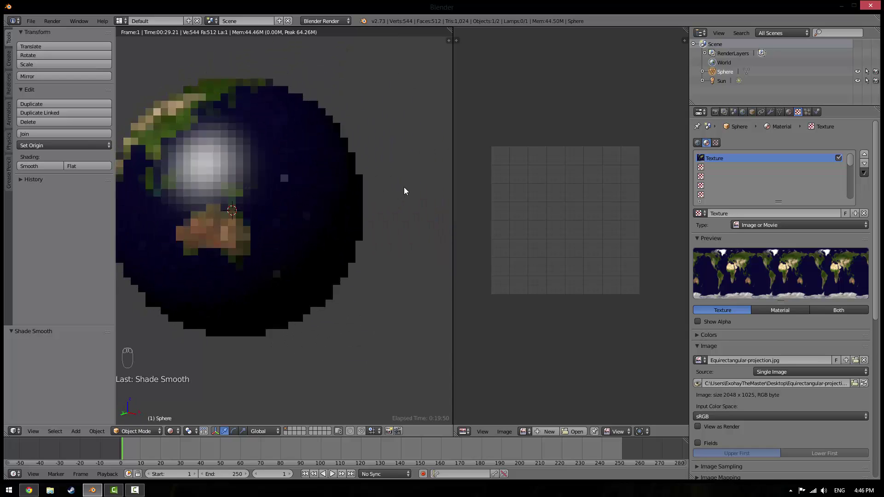
{"action": "middle_click_drag", "start_coordinate": [348, 188], "coordinate": [450, 186], "text": "shift"}
{"action": "mouse_move", "coordinate": [289, 224]}
{"action": "middle_mouse_down"}
{"action": "mouse_move", "coordinate": [309, 222]}
{"action": "mouse_move", "coordinate": [232, 187]}
{"action": "mouse_move", "coordinate": [450, 227]}
{"action": "mouse_move", "coordinate": [157, 221]}
{"action": "mouse_move", "coordinate": [213, 185]}
{"action": "mouse_move", "coordinate": [308, 220]}
{"action": "mouse_move", "coordinate": [145, 211]}
{"action": "mouse_move", "coordinate": [244, 202]}
{"action": "mouse_move", "coordinate": [274, 289]}
{"action": "middle_mouse_up"}
{"action": "left_click", "coordinate": [175, 433]}
{"action": "left_click", "coordinate": [184, 398]}
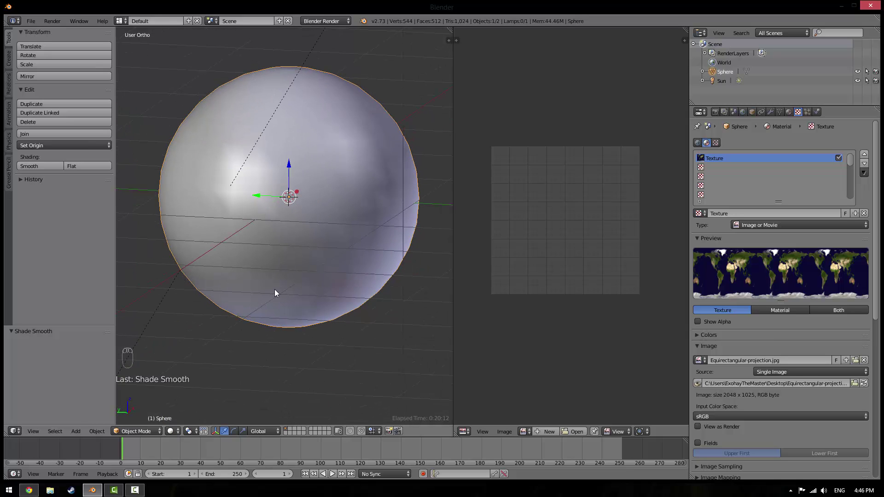
Add Sphere.001, a UV sphere with 32 segments, 16 rings and size 1
{"action": "key", "text": "Tab"}
{"action": "key", "text": "Tab"}
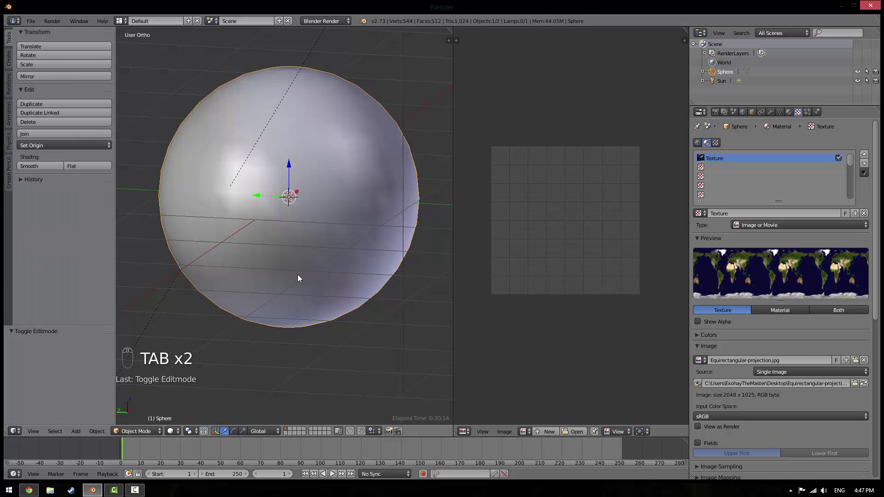
{"action": "key", "text": "shift+a"}
{"action": "mouse_move", "coordinate": [297, 274]}
{"action": "mouse_move", "coordinate": [277, 176]}
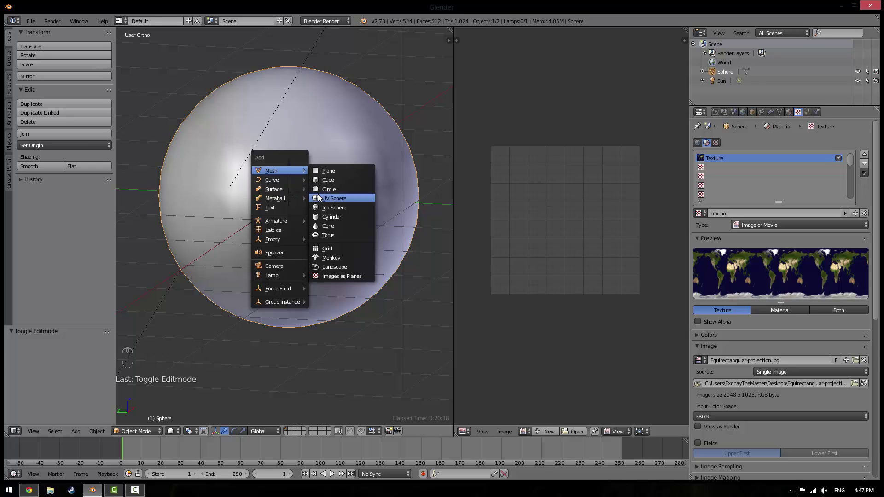
{"action": "left_click", "coordinate": [321, 199]}
{"action": "scroll", "coordinate": [321, 198], "scroll_direction": "down", "scroll_amount": 3}
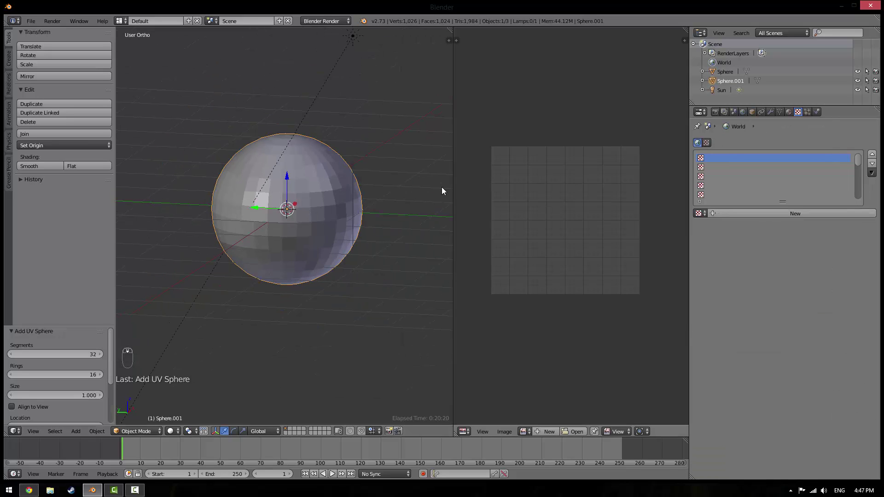
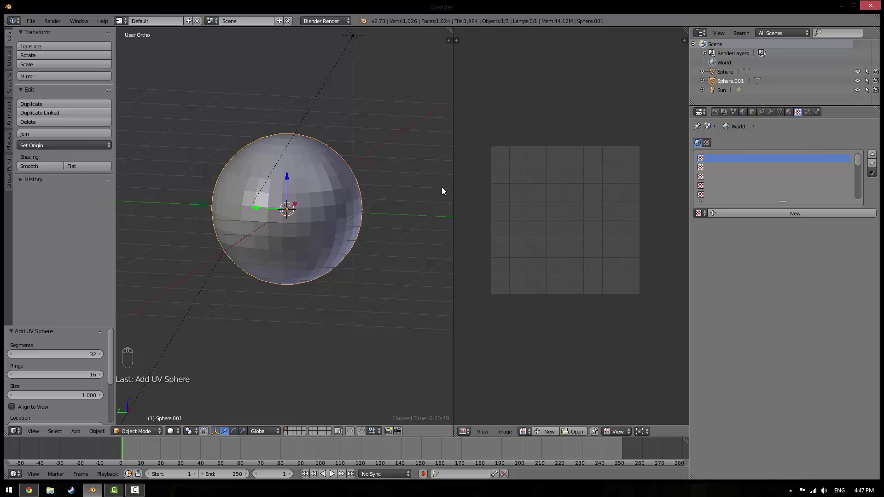
Add a Subdivision Surface modifier to Sphere.001 with View and Render levels set to 3
{"action": "left_click", "coordinate": [770, 113]}
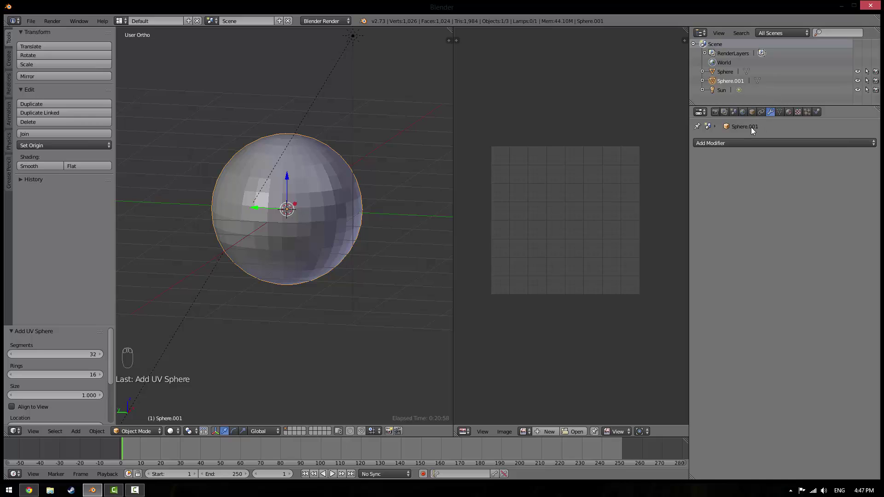
{"action": "left_click", "coordinate": [733, 142]}
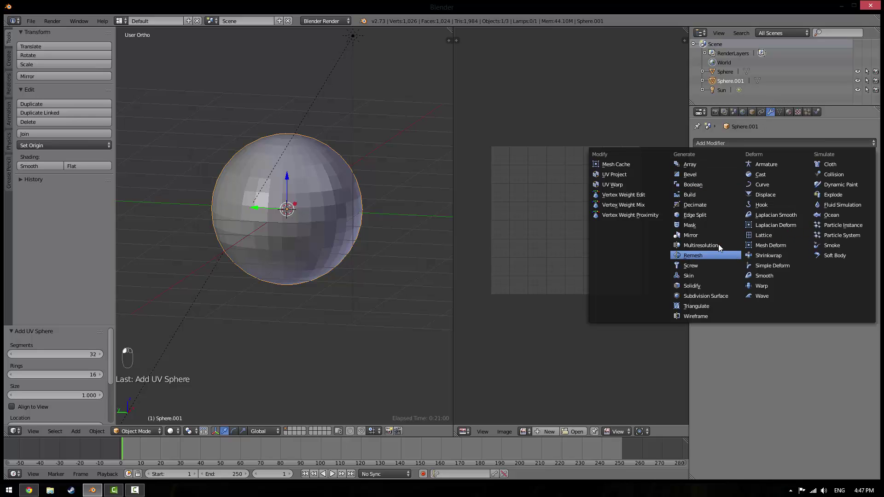
{"action": "left_click", "coordinate": [692, 297]}
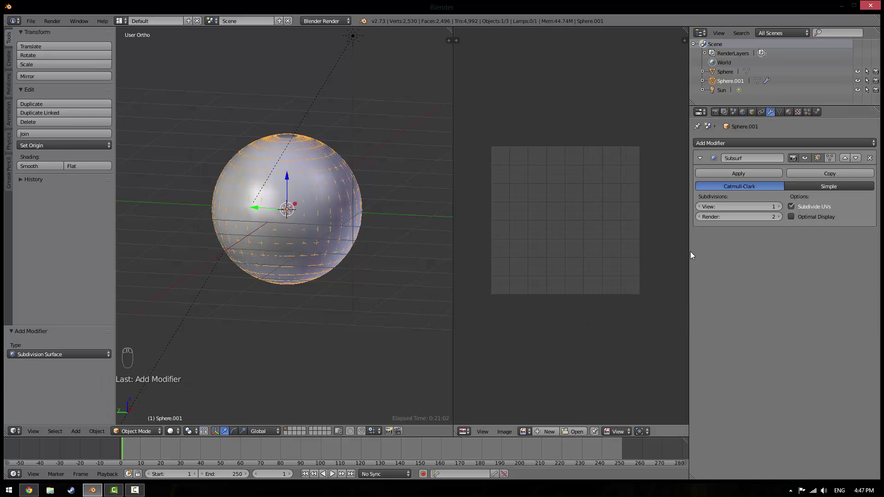
{"action": "left_click", "coordinate": [779, 206]}
{"action": "left_click", "coordinate": [779, 207]}
{"action": "left_click", "coordinate": [779, 217]}
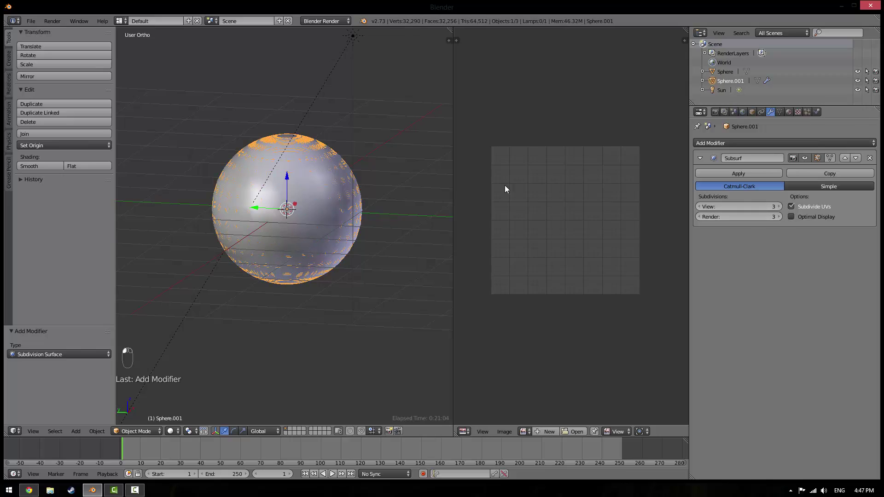
Check the mesh density in wireframe, apply the modifier, then put the low-poly sphere in Edit Mode
{"action": "scroll", "coordinate": [349, 218], "scroll_direction": "up", "scroll_amount": 5}
{"action": "key", "text": "z"}
{"action": "scroll", "coordinate": [342, 218], "scroll_direction": "down", "scroll_amount": 3}
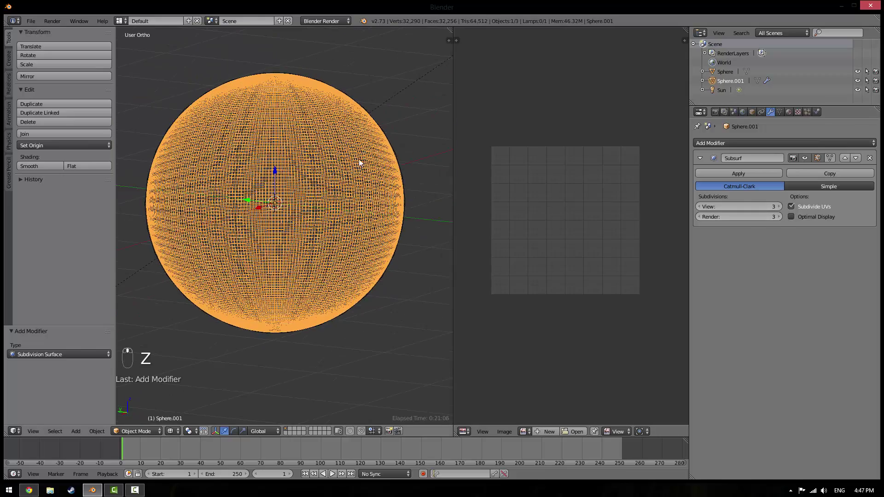
{"action": "key", "text": "KP_1"}
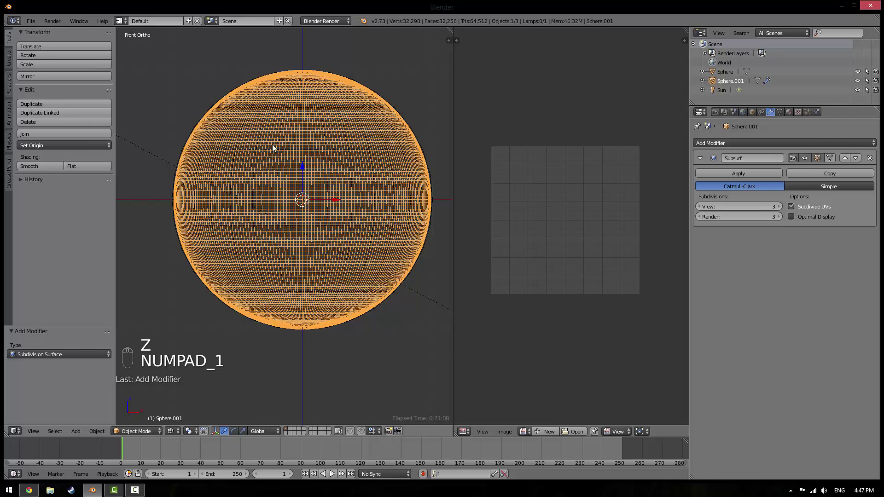
{"action": "scroll", "coordinate": [272, 146], "scroll_direction": "down", "scroll_amount": 3}
{"action": "key", "text": "z"}
{"action": "scroll", "coordinate": [334, 167], "scroll_direction": "up", "scroll_amount": 4}
{"action": "key", "text": "z"}
{"action": "key", "text": "z"}
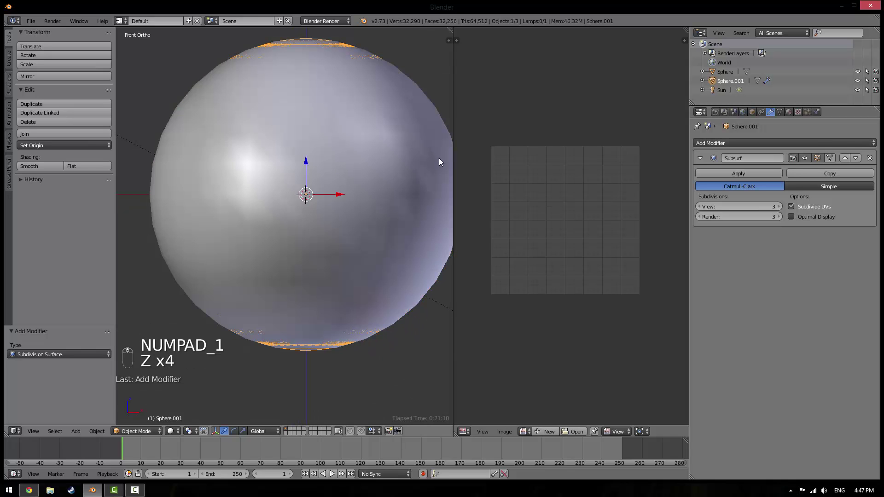
{"action": "left_click", "coordinate": [753, 173]}
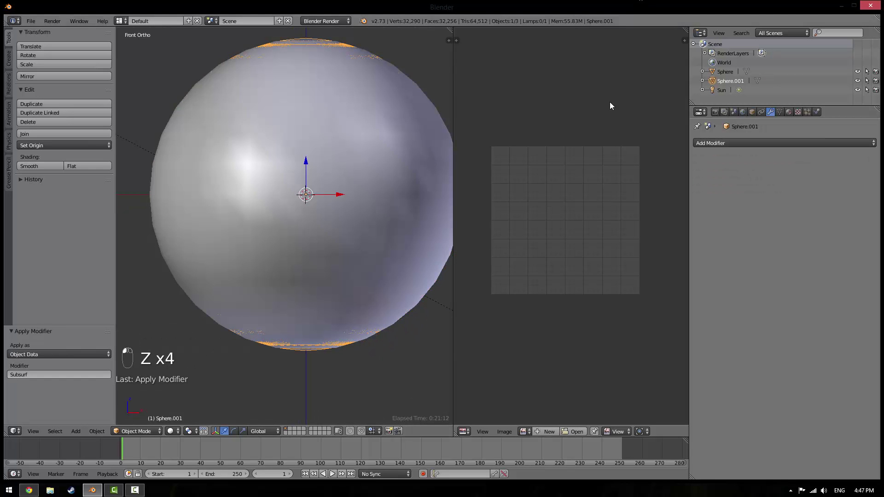
{"action": "key", "text": "z"}
{"action": "key", "text": "z"}
{"action": "right_click", "coordinate": [316, 109]}
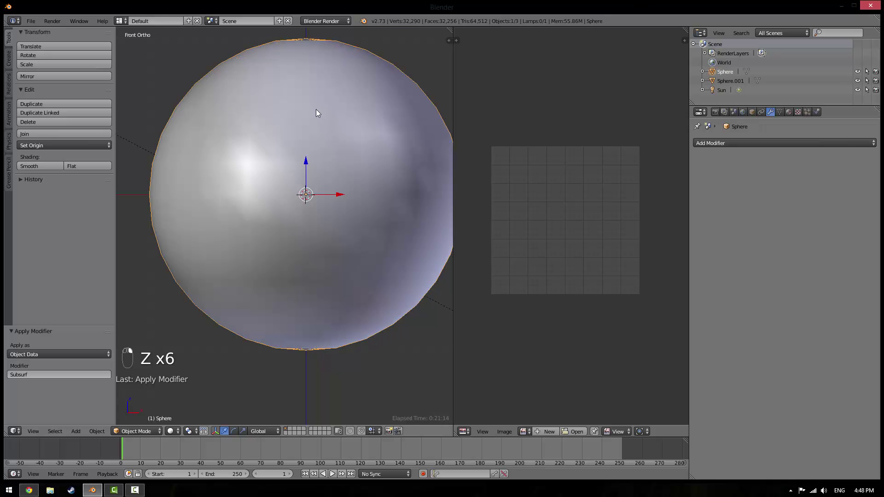
{"action": "key", "text": "Tab"}
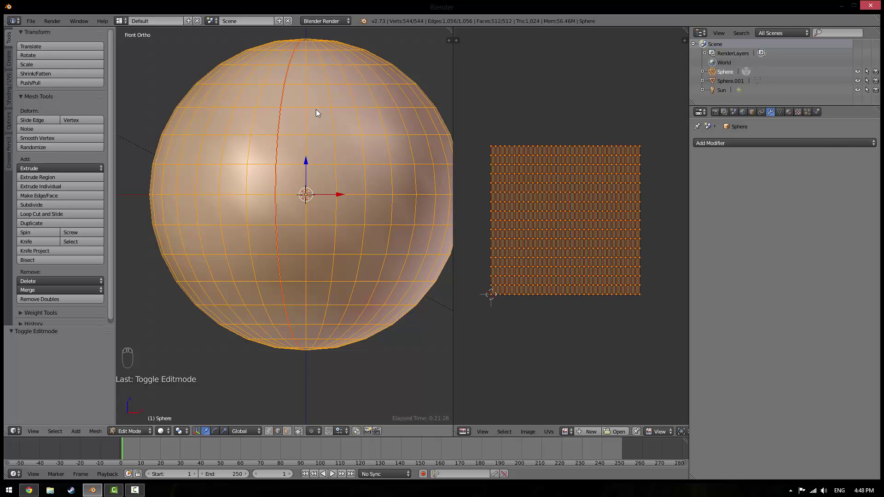
{"action": "key", "text": "Tab"}
{"action": "right_click", "coordinate": [303, 196]}
{"action": "key", "text": "z"}
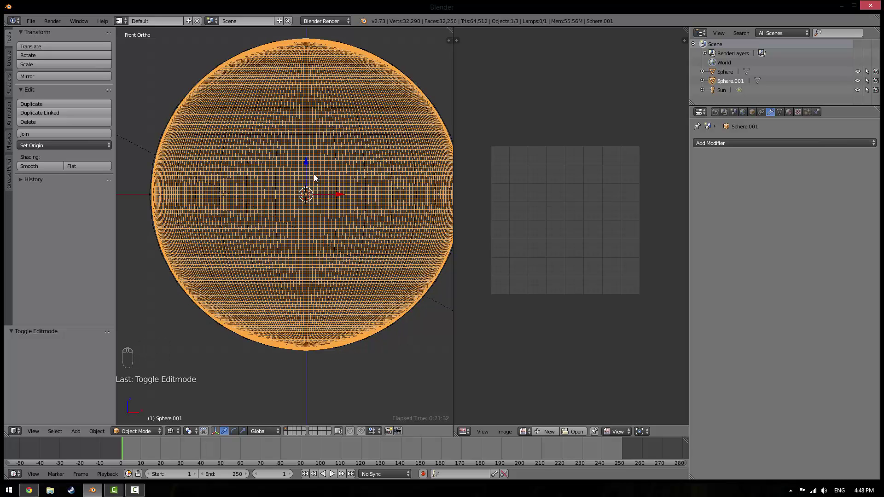
Rename the low-poly Sphere object to 'Earth' in Object properties
{"action": "left_click", "coordinate": [725, 71]}
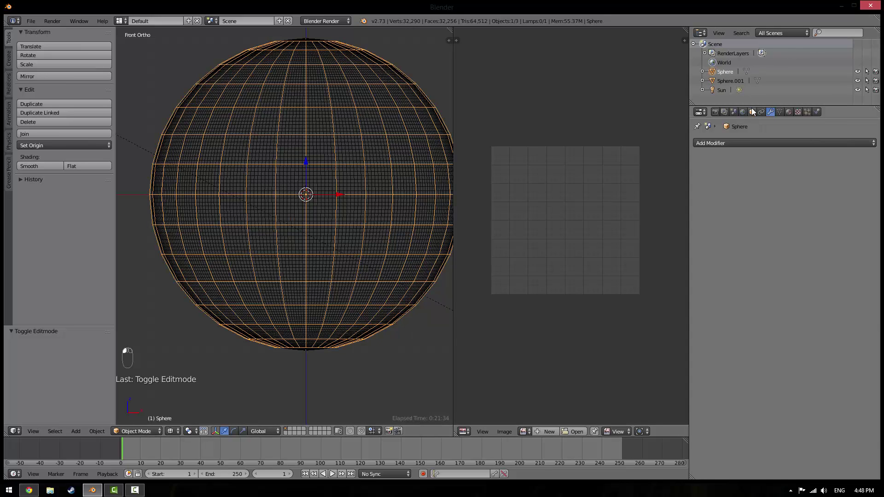
{"action": "left_click", "coordinate": [752, 112]}
{"action": "left_click", "coordinate": [739, 156]}
{"action": "left_click", "coordinate": [741, 145]}
{"action": "type", "text": "Ear"}
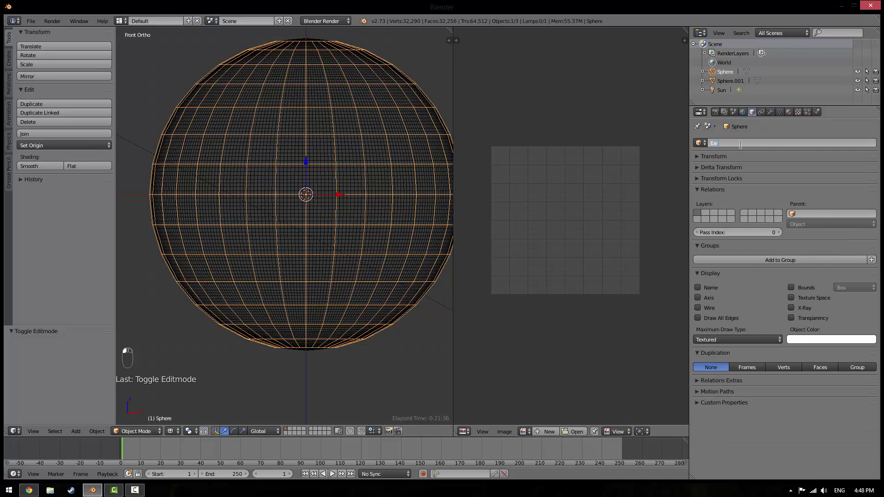
{"action": "type", "text": "th"}
{"action": "key", "text": "Return"}
Rename Sphere.001 to 'High Poly Sphere', then make Earth the active object again
{"action": "left_click", "coordinate": [729, 81]}
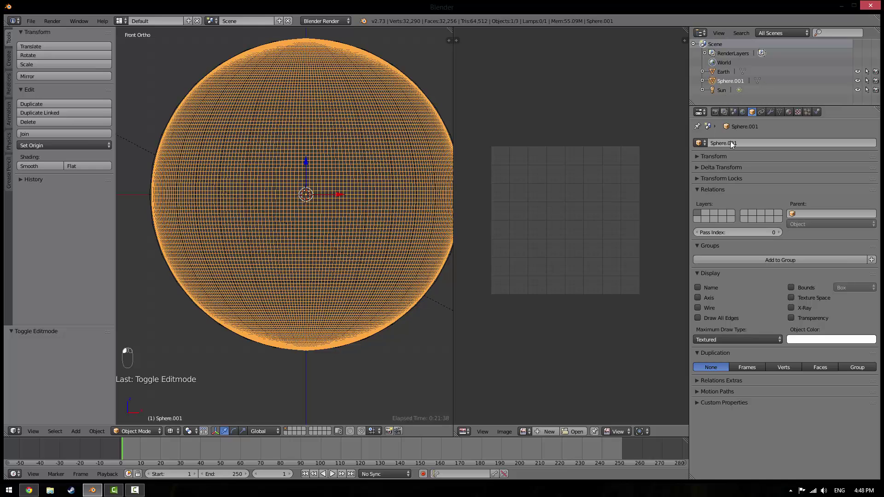
{"action": "left_click", "coordinate": [746, 144]}
{"action": "type", "text": "High"}
{"action": "type", "text": " Pl"}
{"action": "type", "text": "ly Sphere"}
{"action": "key", "text": "Return"}
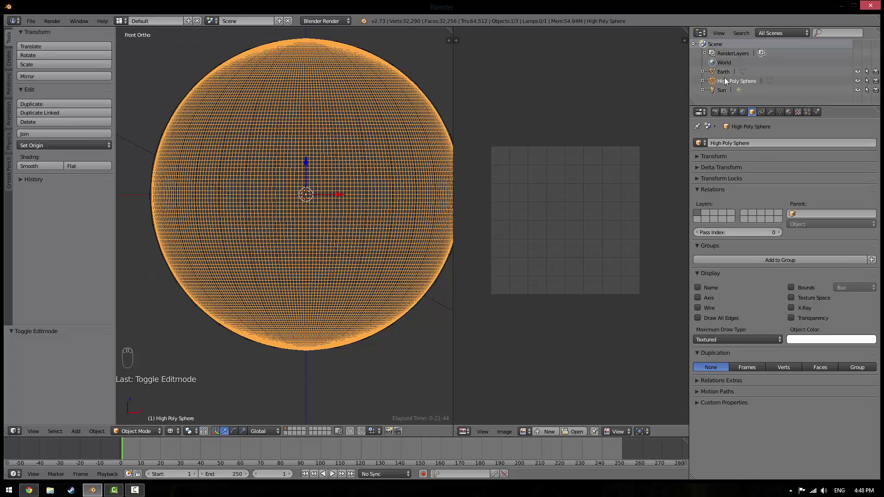
{"action": "left_click", "coordinate": [723, 74]}
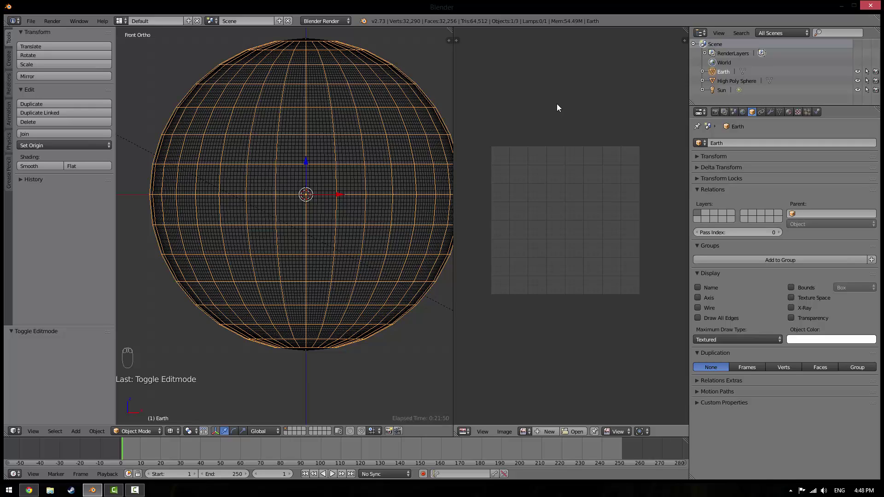
Show the Render properties and enter Edit Mode on Earth to display its UV layout
{"action": "left_click", "coordinate": [716, 112]}
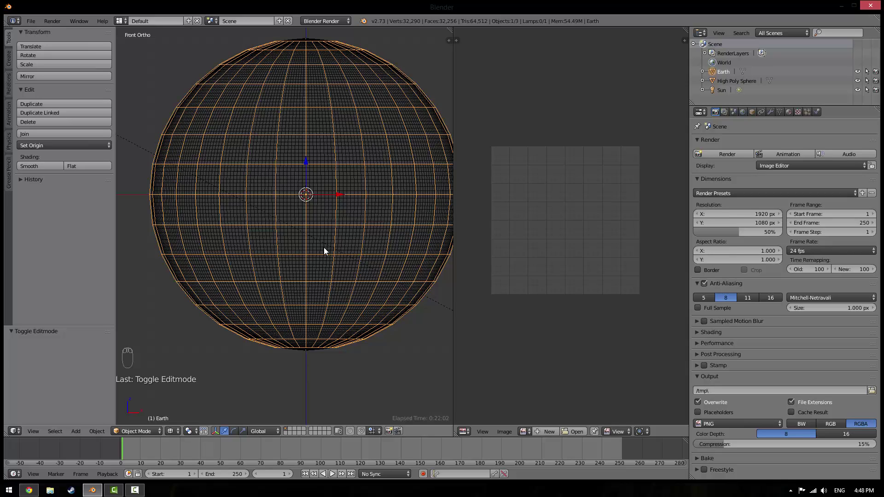
{"action": "key", "text": "Tab"}
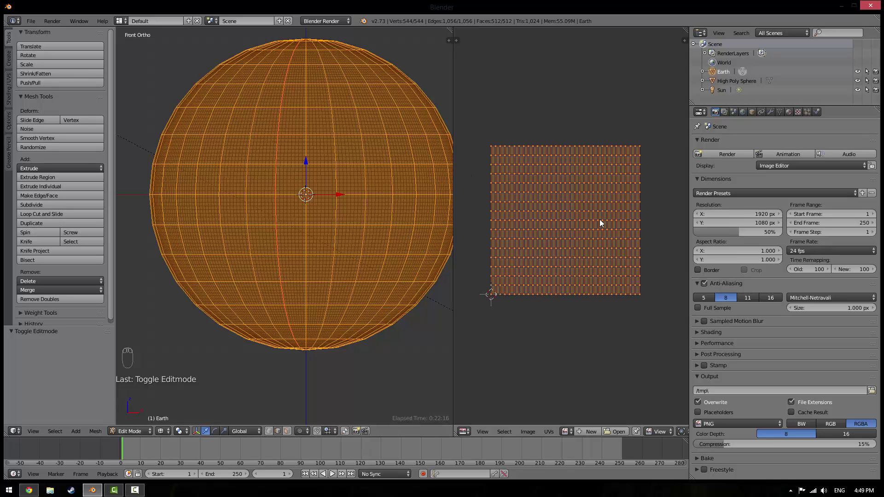
Create a new 1024×1024 image named 'Earth' in the UV/Image Editor, then return to Object Mode
{"action": "left_click", "coordinate": [584, 431]}
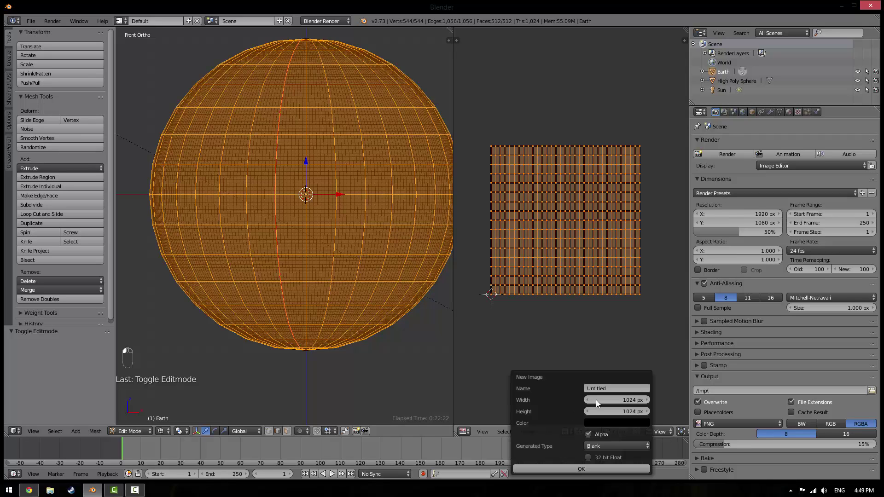
{"action": "left_click", "coordinate": [609, 387]}
{"action": "type", "text": "Earth"}
{"action": "key", "text": "Return"}
{"action": "left_click", "coordinate": [598, 468]}
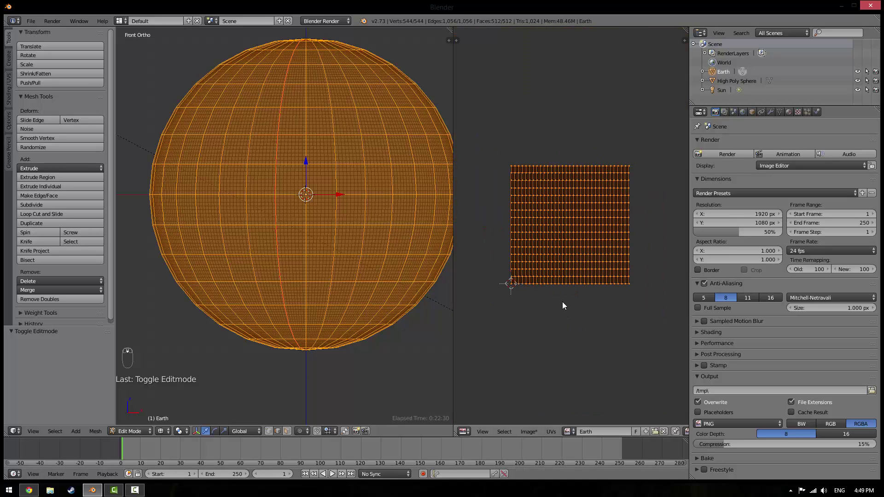
{"action": "key", "text": "Tab"}
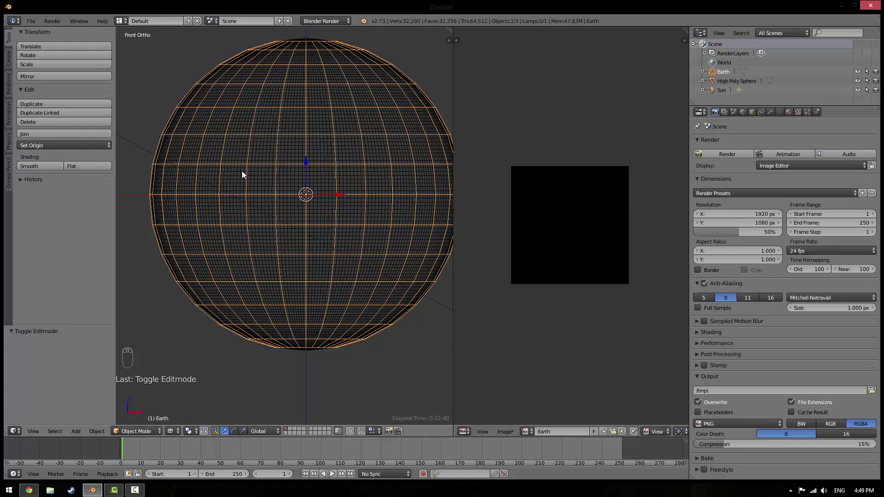
With Earth active, set the Bake panel's mode to Normals, keeping Tangent normal space
{"action": "left_click", "coordinate": [707, 458]}
{"action": "scroll", "coordinate": [714, 449], "scroll_direction": "down", "scroll_amount": 4}
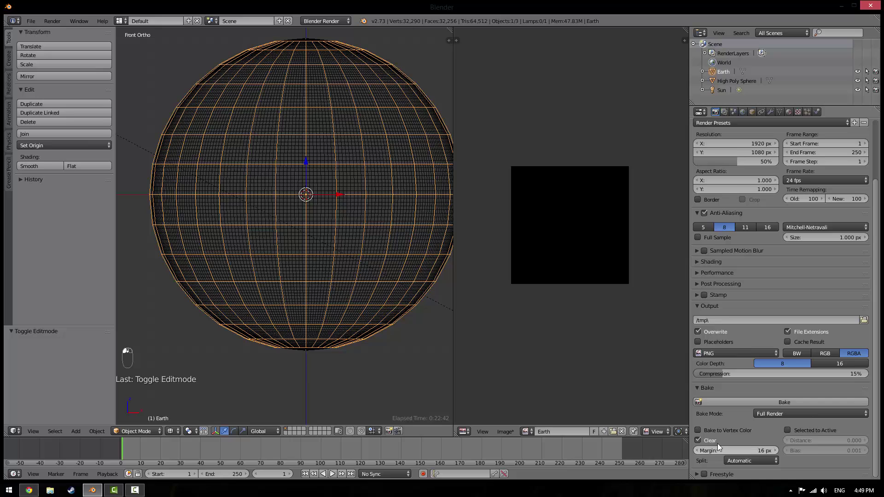
{"action": "left_click", "coordinate": [728, 82]}
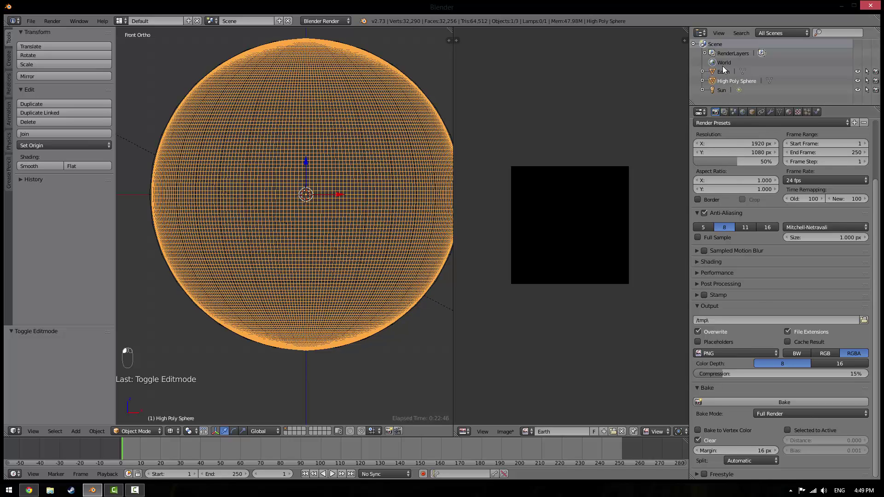
{"action": "left_click", "coordinate": [723, 67]}
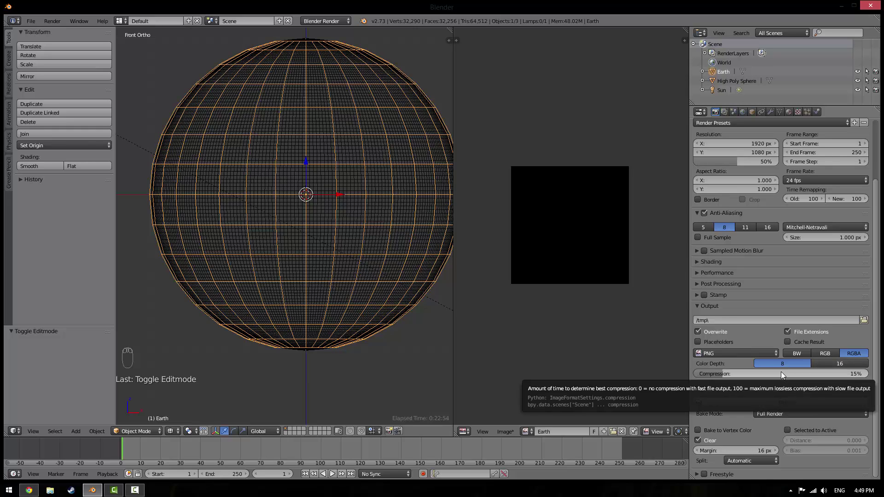
{"action": "left_click", "coordinate": [770, 414]}
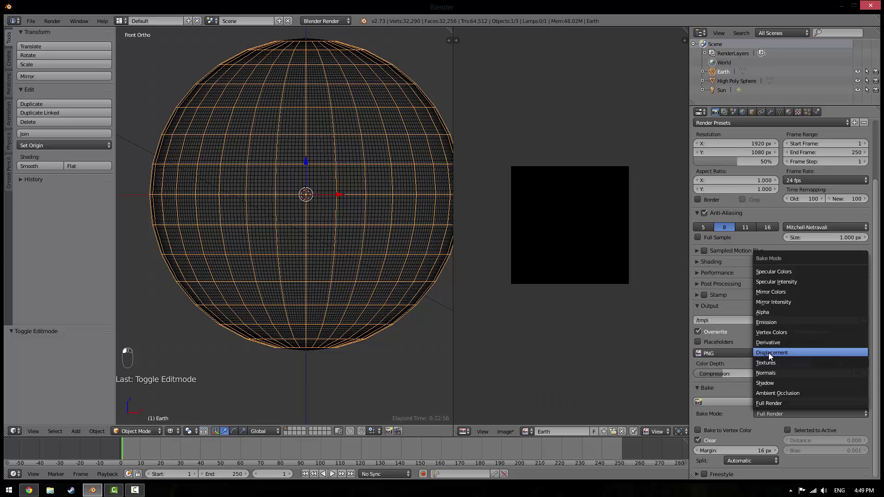
{"action": "left_click", "coordinate": [763, 373]}
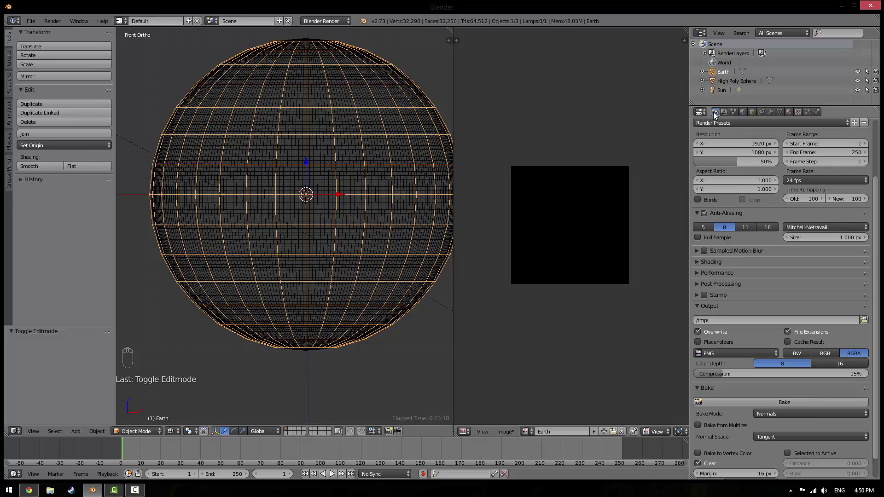
{"action": "scroll", "coordinate": [820, 377], "scroll_direction": "down", "scroll_amount": 1}
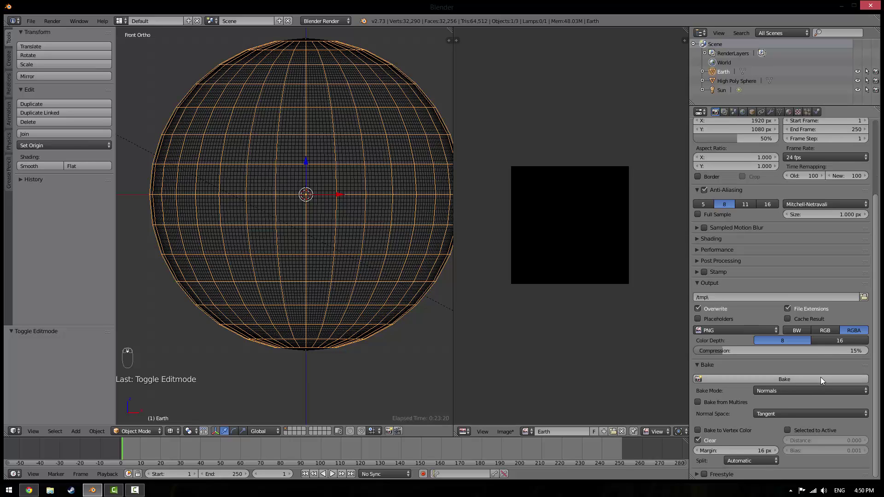
{"action": "left_click", "coordinate": [706, 365]}
{"action": "left_click", "coordinate": [707, 366]}
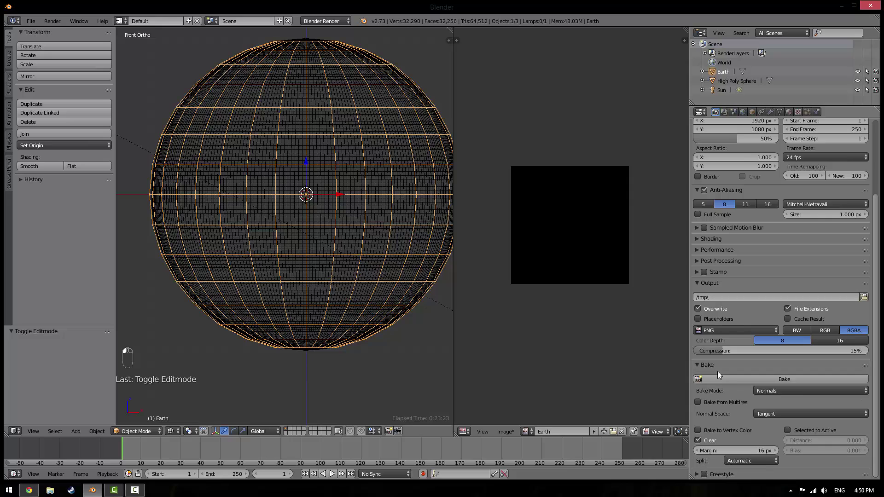
{"action": "left_click", "coordinate": [782, 390]}
{"action": "left_click", "coordinate": [765, 351]}
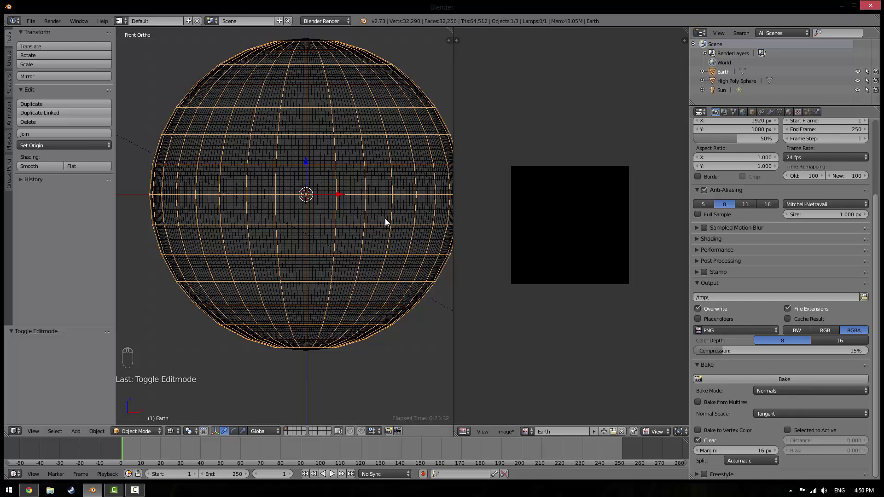
Bake normals into the Earth image and zoom around the flat blue result
{"action": "left_click", "coordinate": [789, 377]}
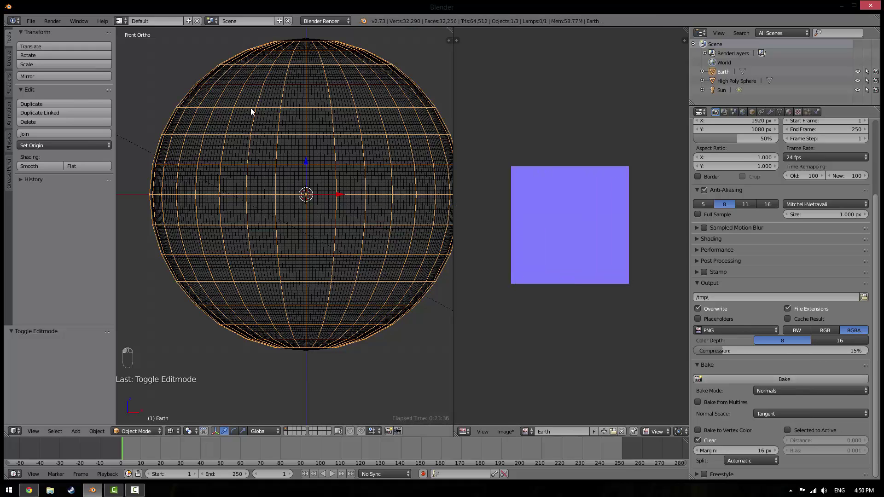
{"action": "scroll", "coordinate": [542, 214], "scroll_direction": "up", "scroll_amount": 5}
{"action": "scroll", "coordinate": [526, 230], "scroll_direction": "down", "scroll_amount": 5}
{"action": "scroll", "coordinate": [526, 230], "scroll_direction": "up", "scroll_amount": 5}
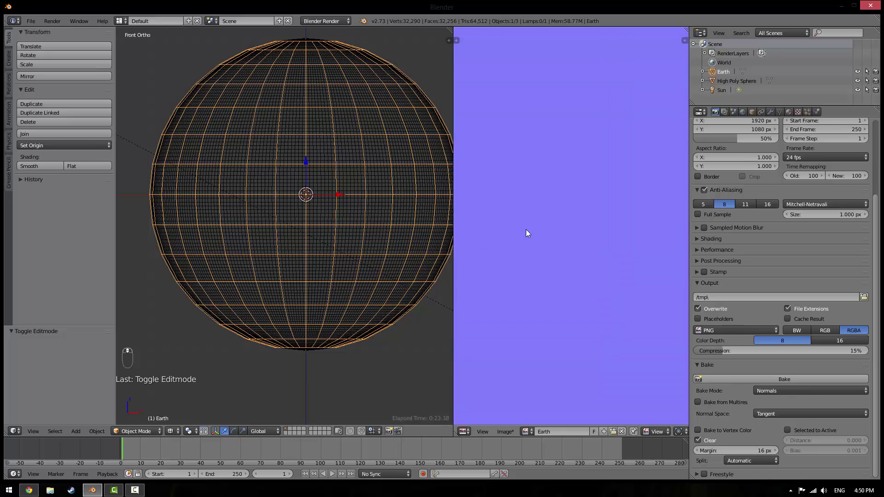
{"action": "scroll", "coordinate": [526, 230], "scroll_direction": "down", "scroll_amount": 5}
{"action": "scroll", "coordinate": [526, 230], "scroll_direction": "up", "scroll_amount": 3}
{"action": "scroll", "coordinate": [526, 230], "scroll_direction": "down", "scroll_amount": 2}
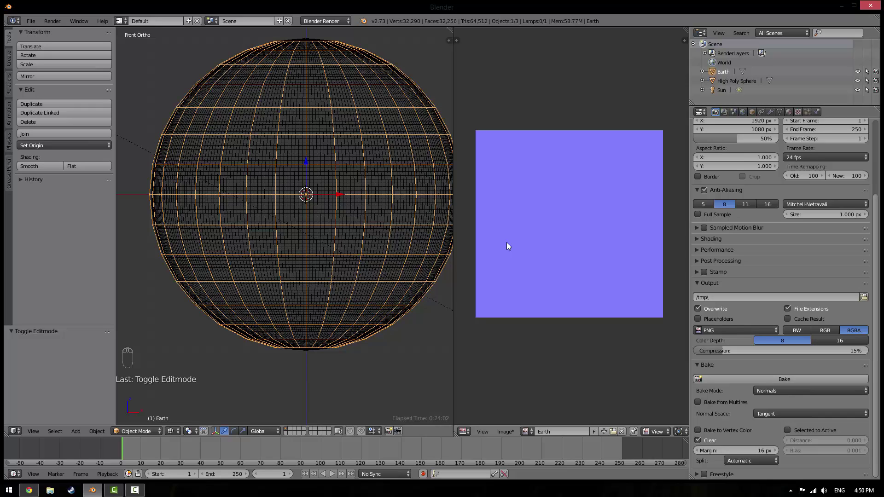
In Chrome, replace the earth image search with 'normal map'
{"action": "left_click", "coordinate": [28, 490]}
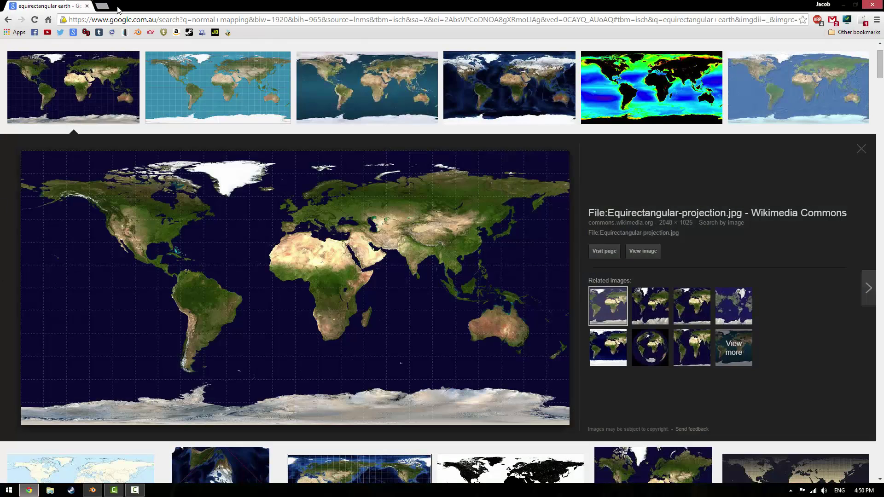
{"action": "scroll", "coordinate": [126, 74], "scroll_direction": "up", "scroll_amount": 2}
{"action": "left_click_drag", "start_coordinate": [140, 52], "coordinate": [2, 53]}
{"action": "type", "text": "normal map"}
{"action": "key", "text": "Return"}
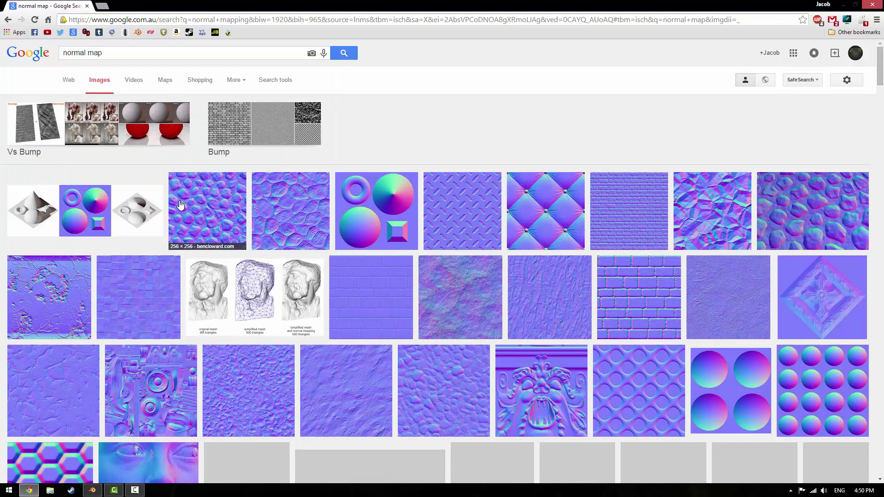
Preview the stone, Diamond Plate and Well Preserved Chesterfield normal-map results
{"action": "left_click", "coordinate": [184, 205]}
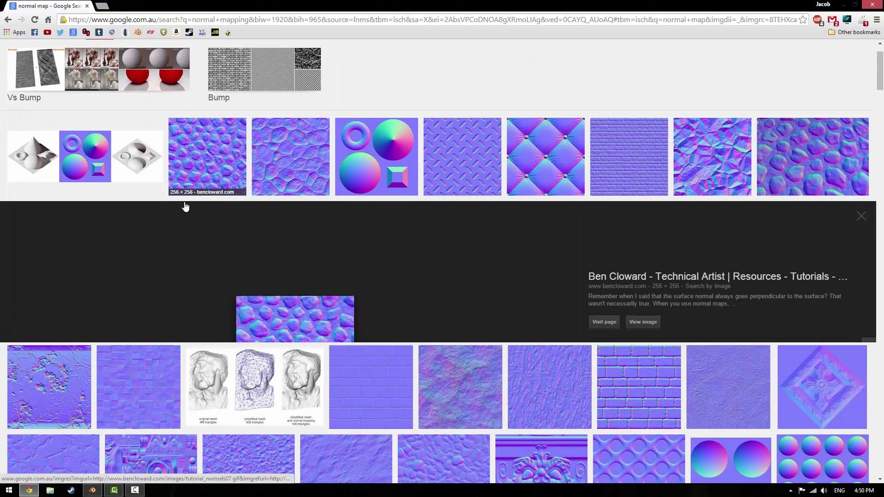
{"action": "left_click", "coordinate": [288, 92]}
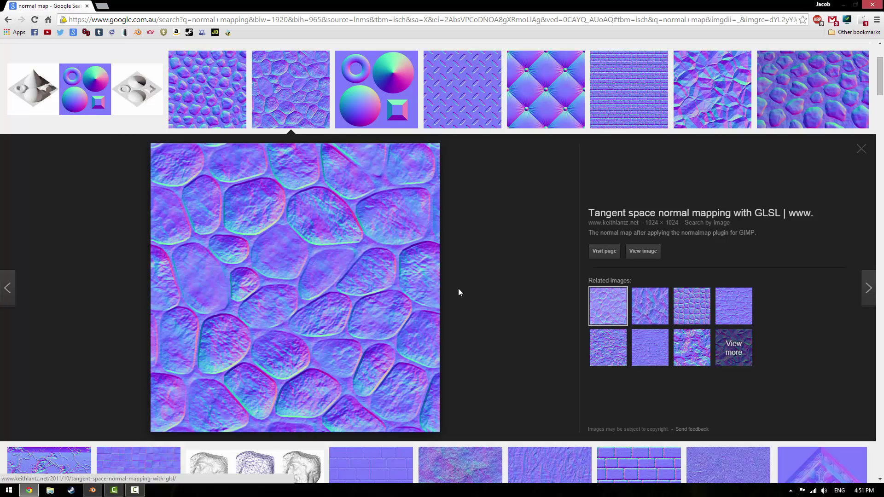
{"action": "left_click", "coordinate": [197, 90]}
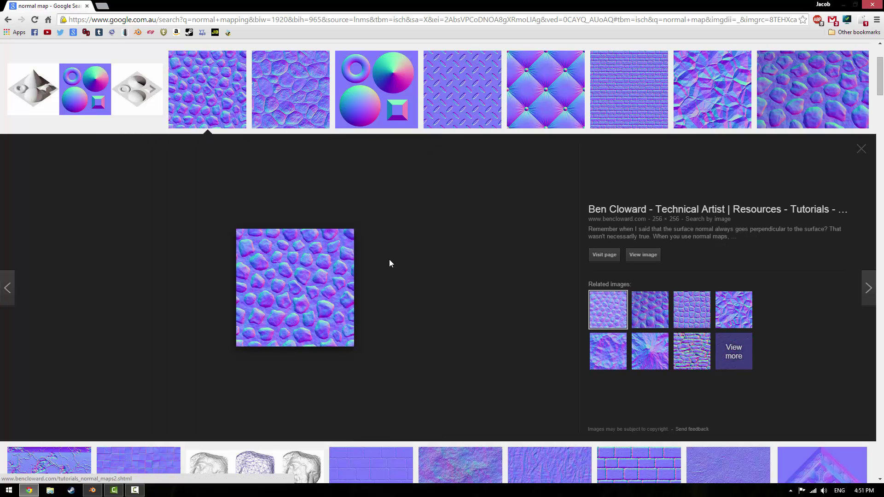
{"action": "left_click", "coordinate": [470, 89]}
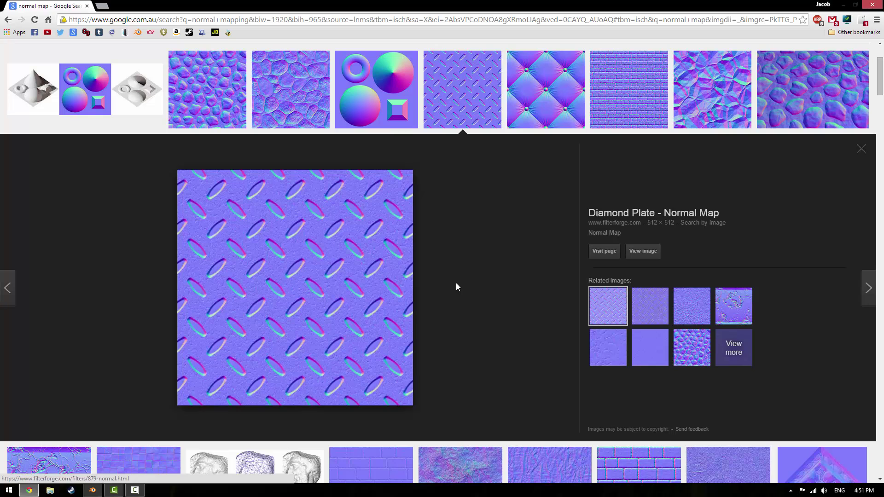
{"action": "left_click", "coordinate": [560, 112]}
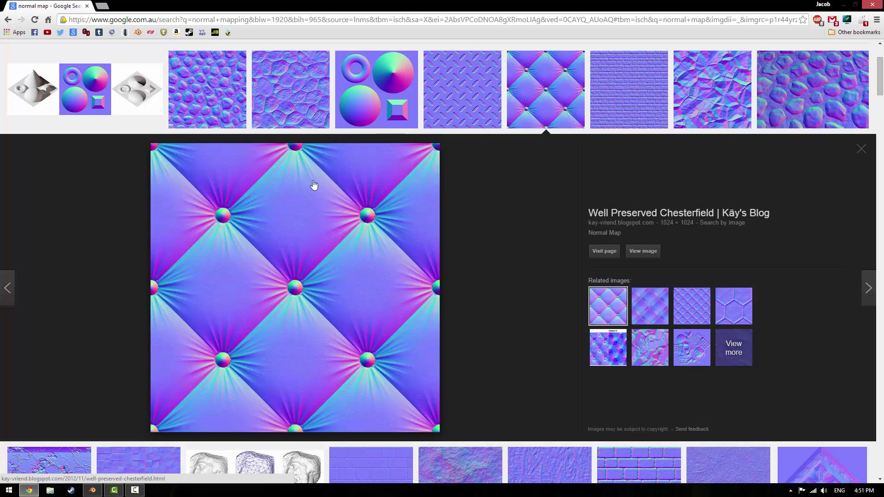
Briefly switch to Blender, then return and preview the crumpled foil and brick wall normal maps
{"action": "left_click", "coordinate": [92, 491]}
{"action": "key", "text": "alt+Tab"}
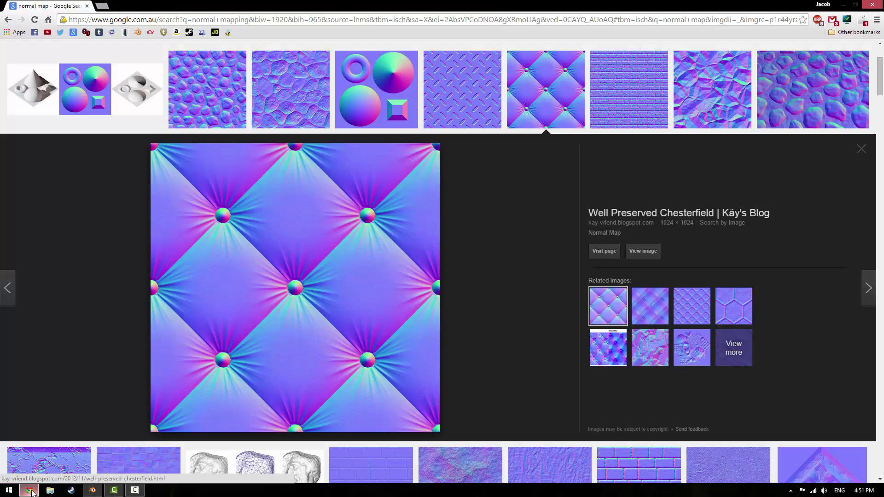
{"action": "key", "text": "alt+Tab"}
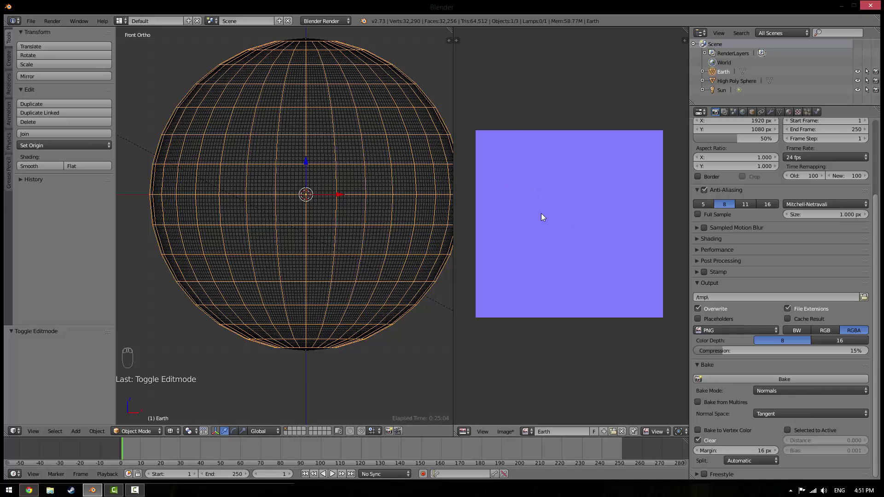
{"action": "left_click", "coordinate": [9, 490]}
{"action": "left_click", "coordinate": [29, 491]}
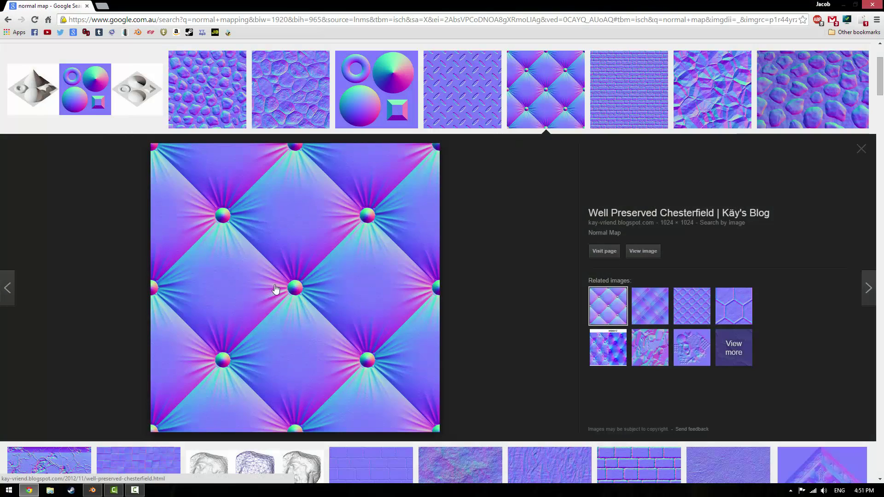
{"action": "left_click", "coordinate": [708, 91]}
{"action": "left_click", "coordinate": [571, 69]}
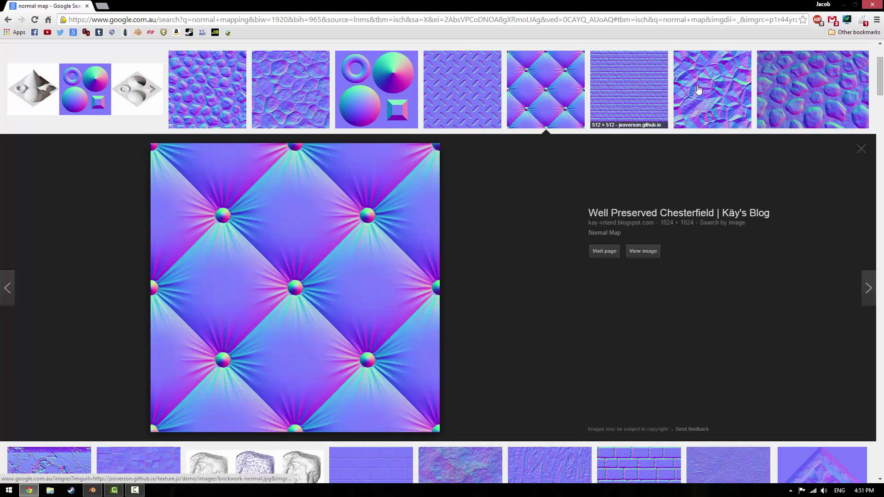
{"action": "left_click", "coordinate": [639, 78]}
{"action": "scroll", "coordinate": [458, 274], "scroll_direction": "down", "scroll_amount": 6}
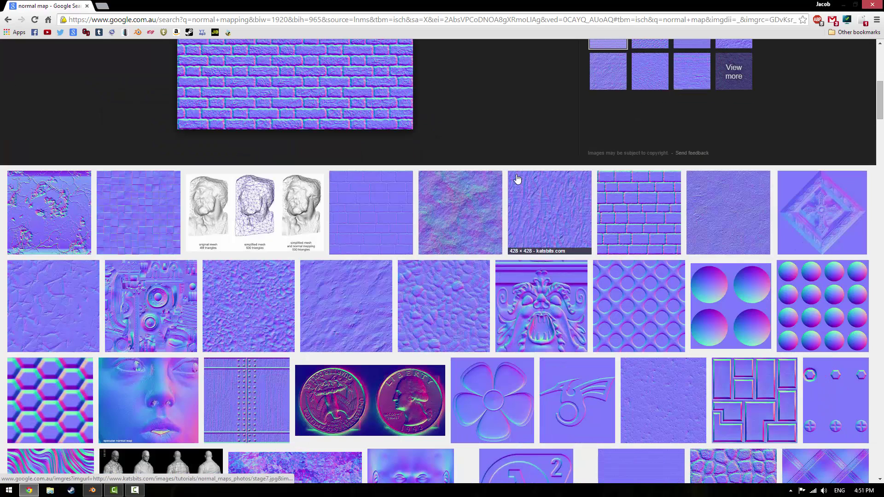
{"action": "scroll", "coordinate": [453, 252], "scroll_direction": "up", "scroll_amount": 3}
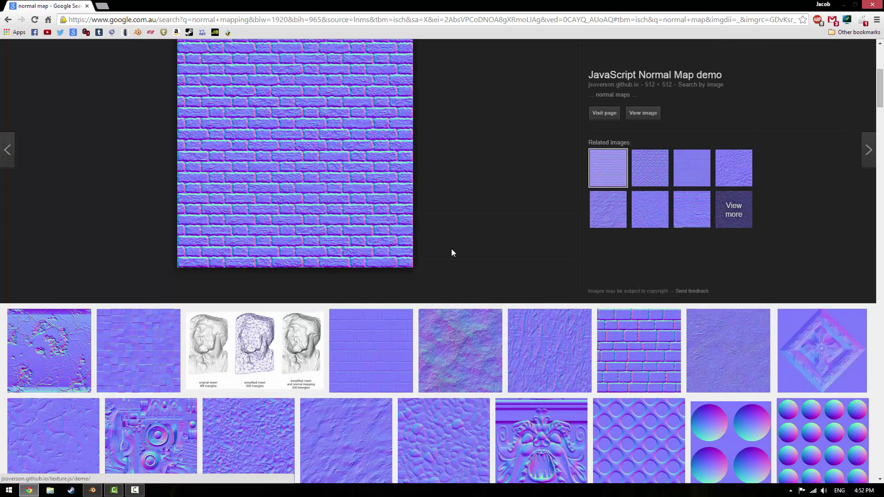
{"action": "scroll", "coordinate": [470, 246], "scroll_direction": "down", "scroll_amount": 4}
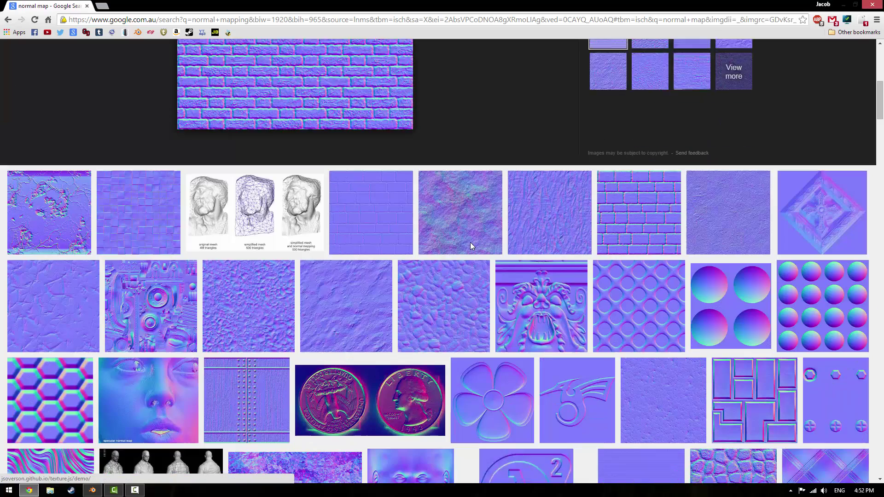
{"action": "scroll", "coordinate": [471, 244], "scroll_direction": "down", "scroll_amount": 2}
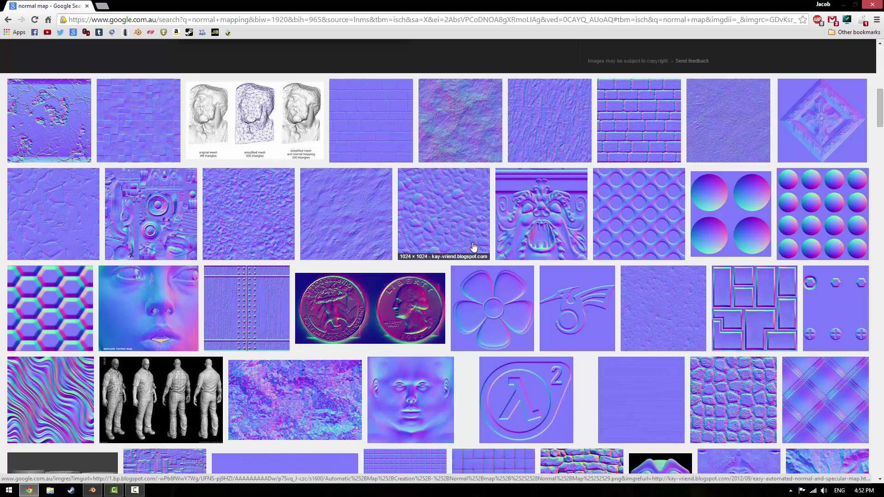
Select High Poly Sphere then Earth, enable Selected to Active, and bake the normal map again
{"action": "left_click", "coordinate": [92, 491]}
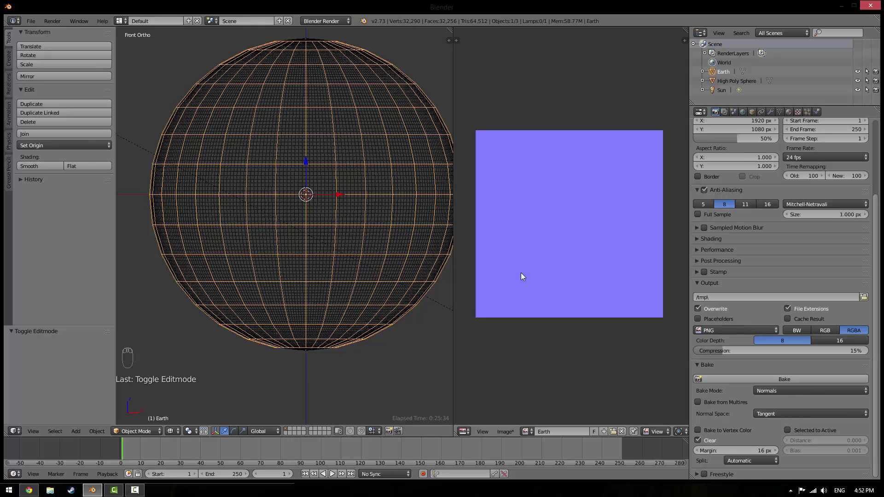
{"action": "left_click", "coordinate": [736, 82]}
{"action": "left_click", "coordinate": [717, 73], "text": "ctrl"}
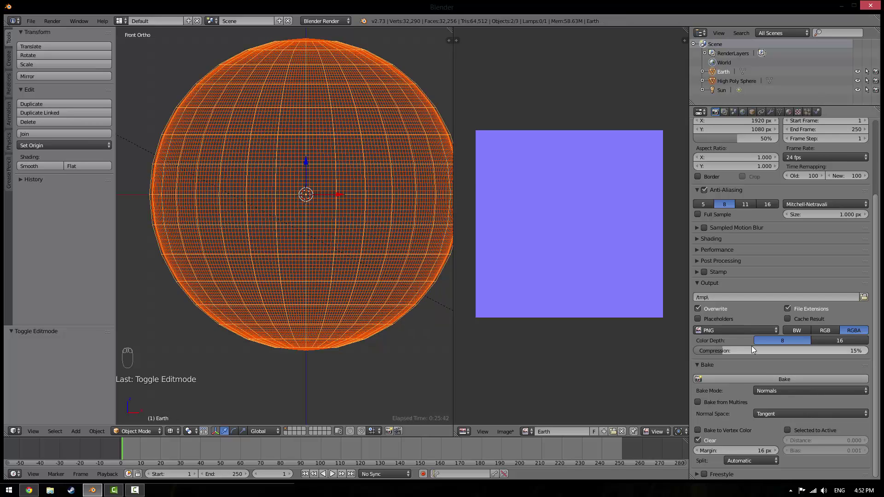
{"action": "left_click", "coordinate": [777, 378]}
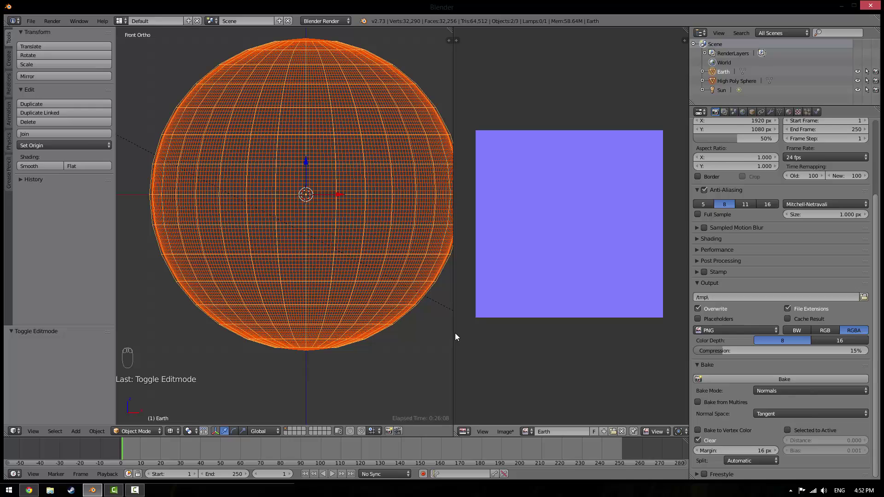
{"action": "left_click", "coordinate": [789, 431]}
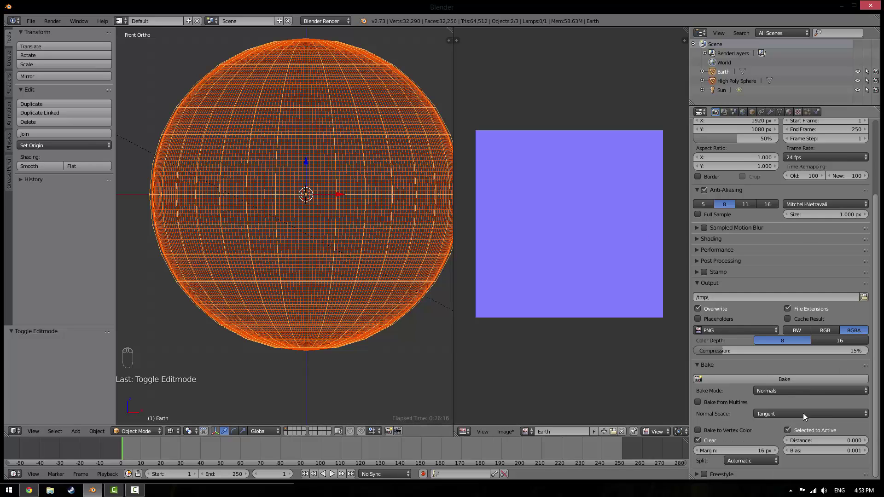
{"action": "left_click", "coordinate": [786, 379]}
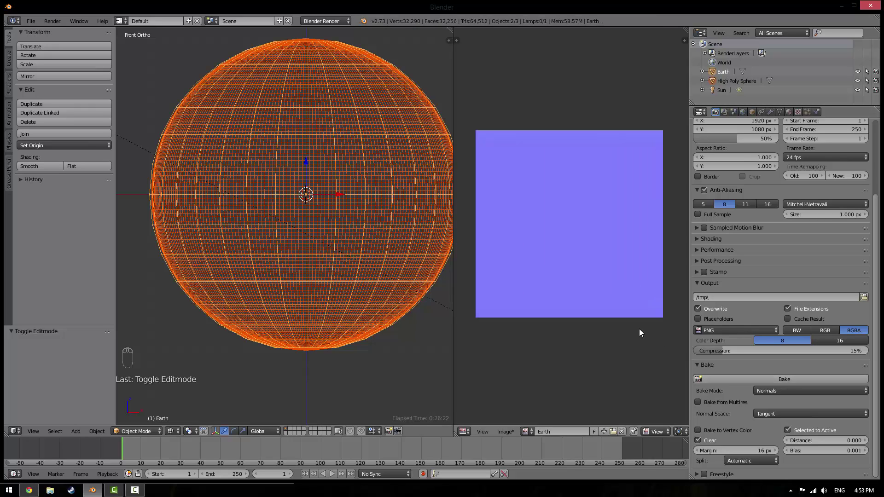
{"action": "scroll", "coordinate": [639, 329], "scroll_direction": "up", "scroll_amount": 5}
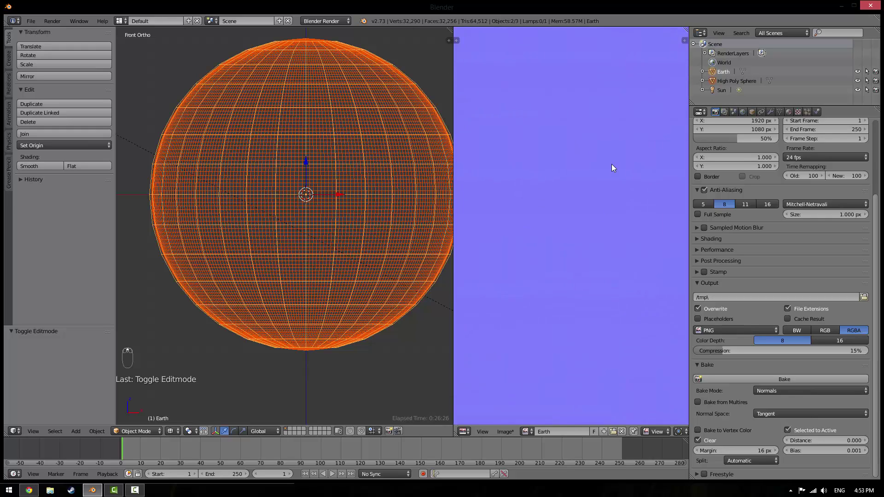
{"action": "scroll", "coordinate": [612, 166], "scroll_direction": "down", "scroll_amount": 4}
{"action": "scroll", "coordinate": [607, 177], "scroll_direction": "up", "scroll_amount": 4}
{"action": "scroll", "coordinate": [550, 251], "scroll_direction": "down", "scroll_amount": 4}
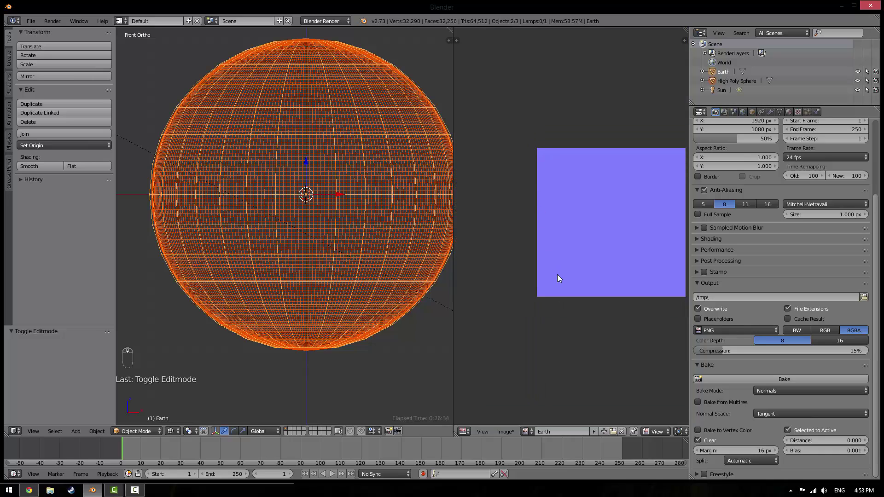
{"action": "scroll", "coordinate": [558, 275], "scroll_direction": "up", "scroll_amount": 6}
{"action": "middle_click_drag", "start_coordinate": [559, 267], "coordinate": [565, 134]}
{"action": "scroll", "coordinate": [571, 318], "scroll_direction": "up", "scroll_amount": 2}
{"action": "middle_click_drag", "start_coordinate": [575, 336], "coordinate": [593, 258]}
{"action": "scroll", "coordinate": [590, 267], "scroll_direction": "up", "scroll_amount": 4}
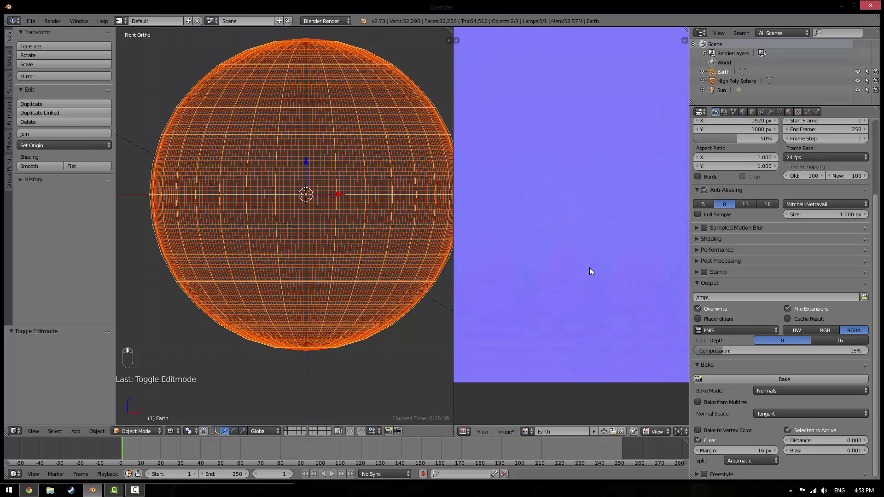
{"action": "scroll", "coordinate": [591, 272], "scroll_direction": "up", "scroll_amount": 2}
{"action": "scroll", "coordinate": [563, 266], "scroll_direction": "down", "scroll_amount": 2}
{"action": "scroll", "coordinate": [599, 170], "scroll_direction": "down", "scroll_amount": 2}
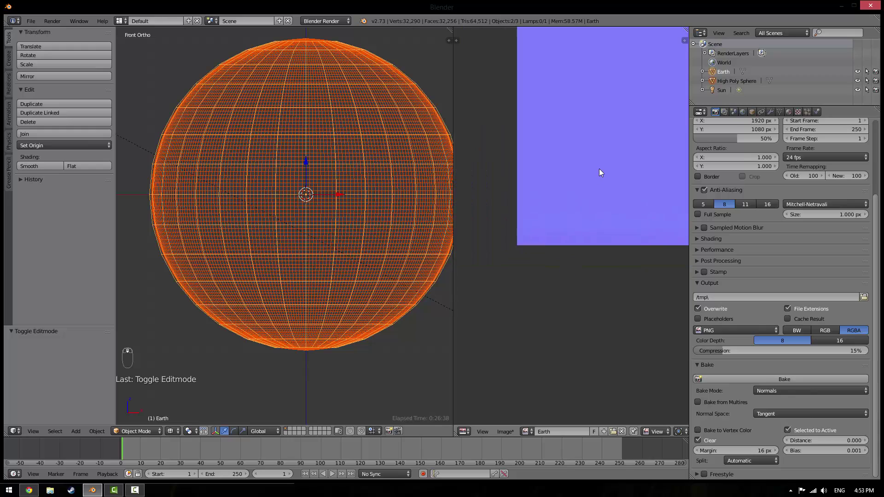
{"action": "scroll", "coordinate": [575, 231], "scroll_direction": "up", "scroll_amount": 3}
{"action": "scroll", "coordinate": [552, 250], "scroll_direction": "down", "scroll_amount": 6}
{"action": "scroll", "coordinate": [552, 250], "scroll_direction": "up", "scroll_amount": 5}
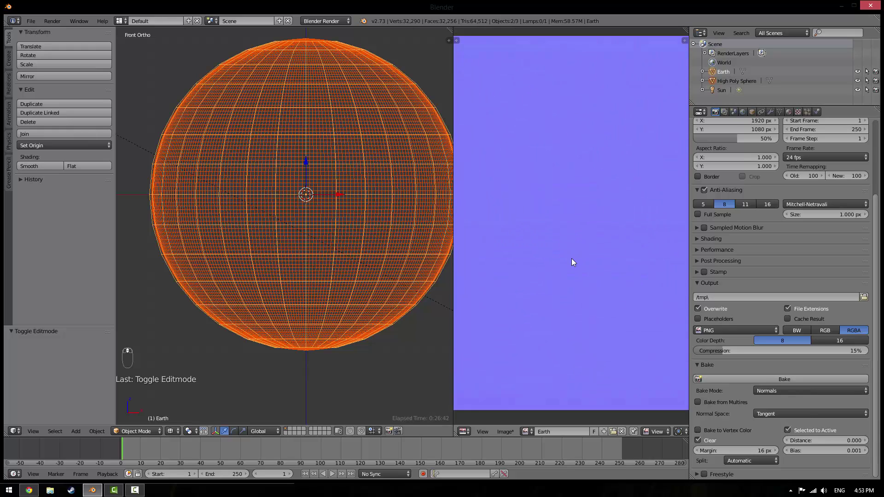
{"action": "scroll", "coordinate": [567, 251], "scroll_direction": "down", "scroll_amount": 5}
{"action": "scroll", "coordinate": [559, 257], "scroll_direction": "up", "scroll_amount": 5}
{"action": "scroll", "coordinate": [538, 281], "scroll_direction": "down", "scroll_amount": 2}
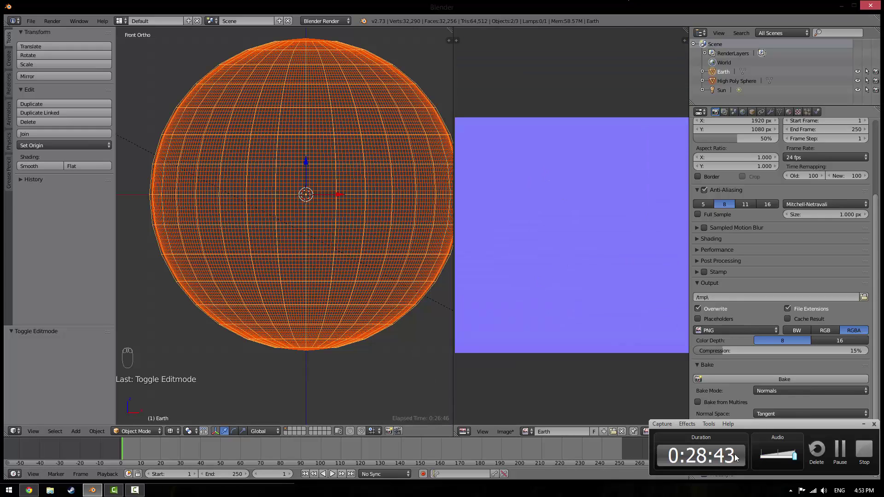
{"action": "left_click", "coordinate": [868, 431]}
{"action": "left_click", "coordinate": [865, 426]}
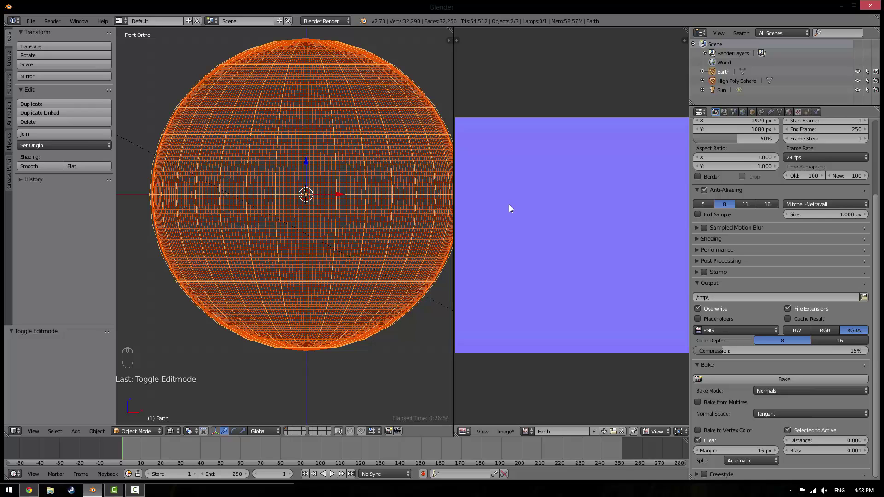
{"action": "scroll", "coordinate": [512, 230], "scroll_direction": "up", "scroll_amount": 3}
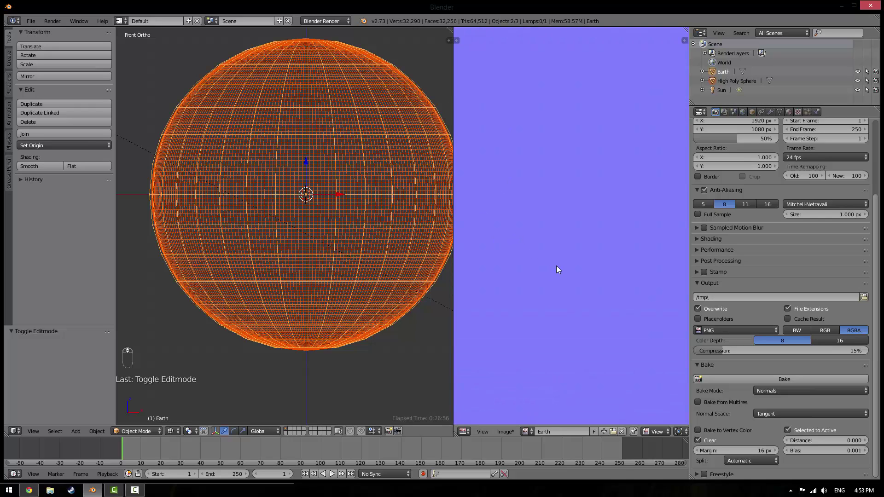
{"action": "key", "text": "Home"}
{"action": "scroll", "coordinate": [524, 242], "scroll_direction": "down", "scroll_amount": 3}
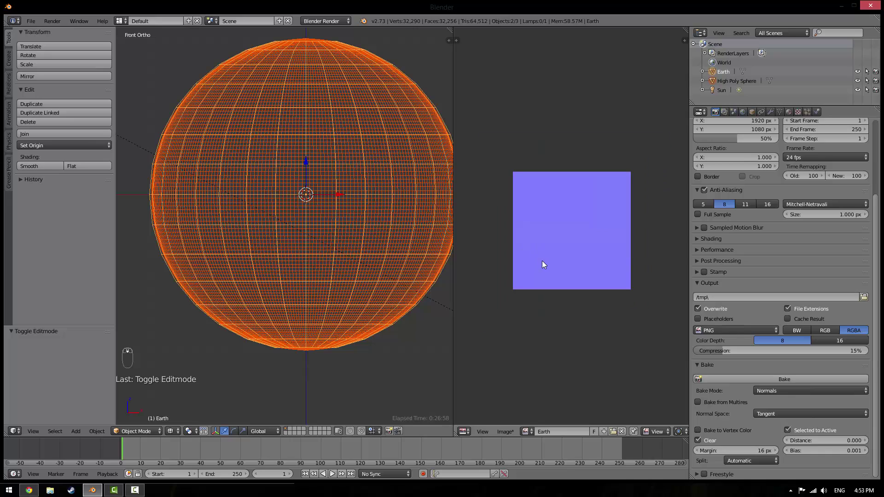
{"action": "scroll", "coordinate": [543, 261], "scroll_direction": "up", "scroll_amount": 4}
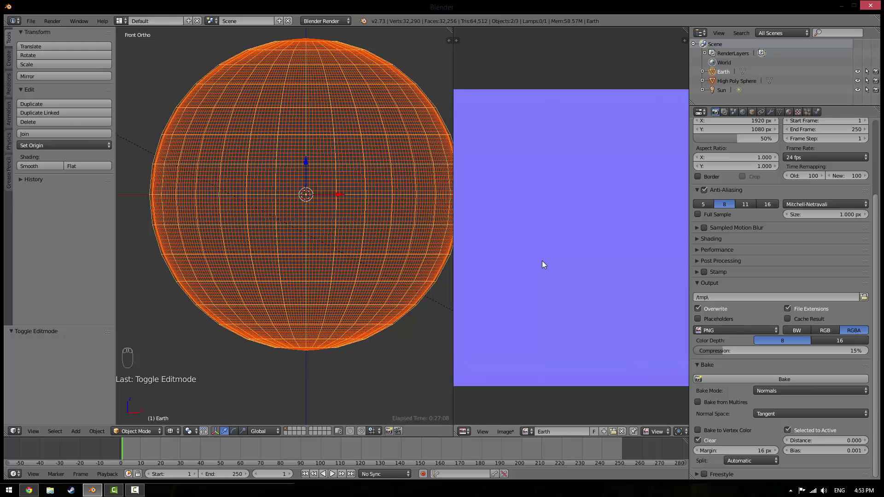
Widen the image editor, then save the baked image as Earth.png in the Desktop folder
{"action": "key", "text": "F3"}
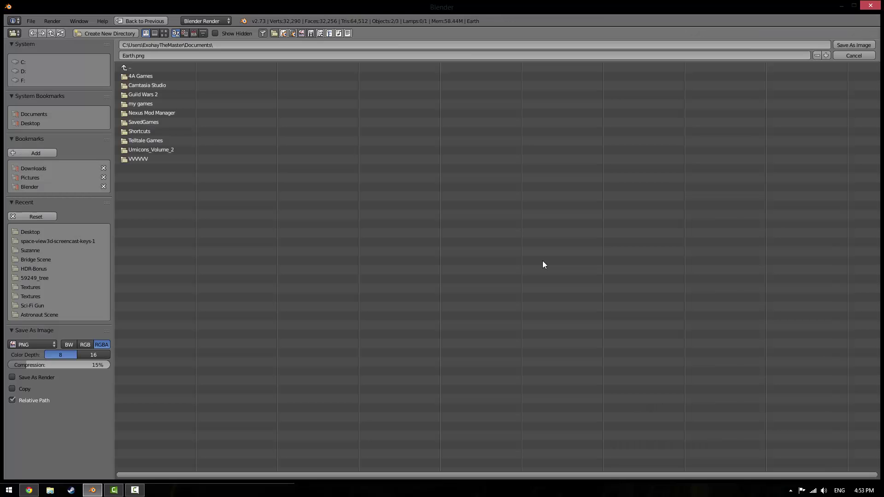
{"action": "left_click", "coordinate": [849, 52]}
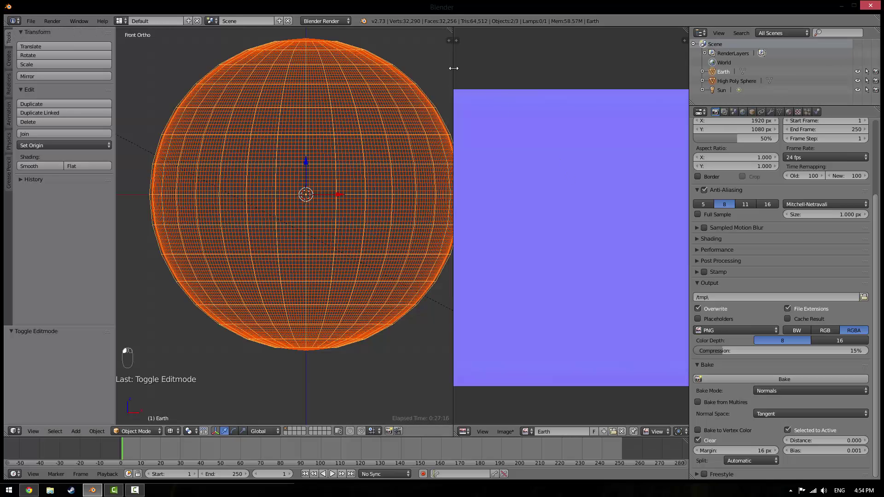
{"action": "left_click_drag", "start_coordinate": [454, 231], "coordinate": [295, 230]}
{"action": "key", "text": "F3"}
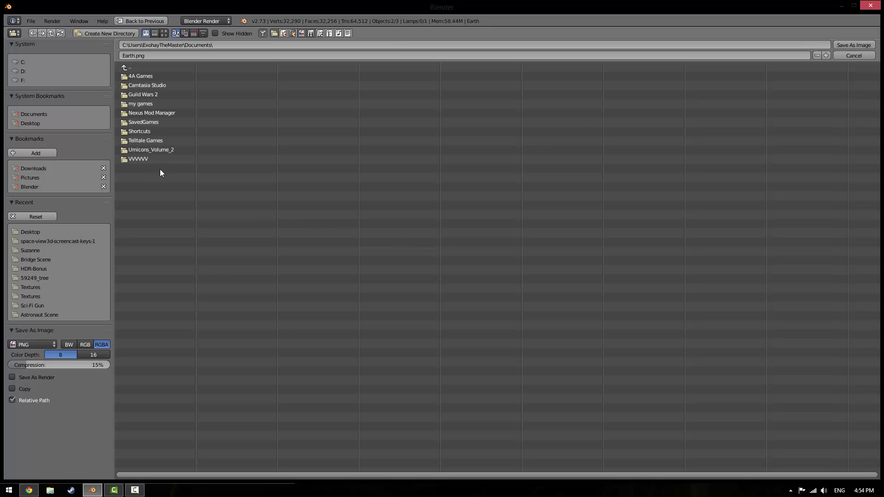
{"action": "left_click", "coordinate": [30, 123]}
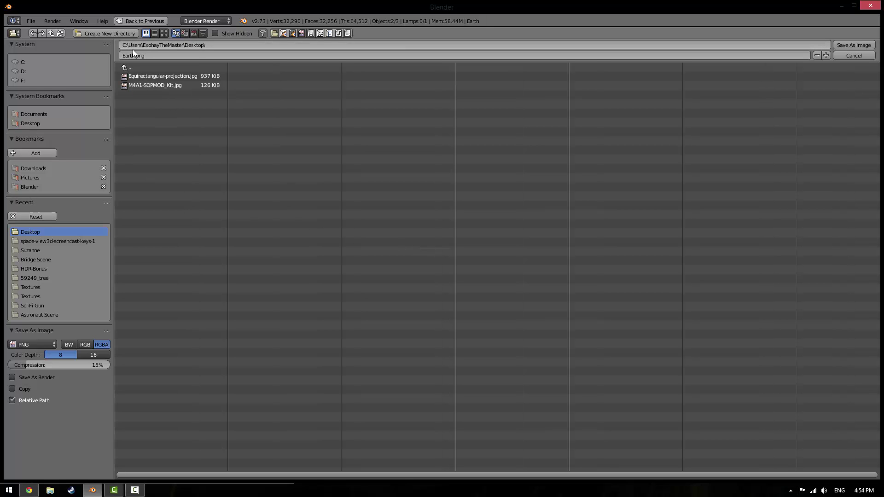
{"action": "left_click", "coordinate": [853, 44]}
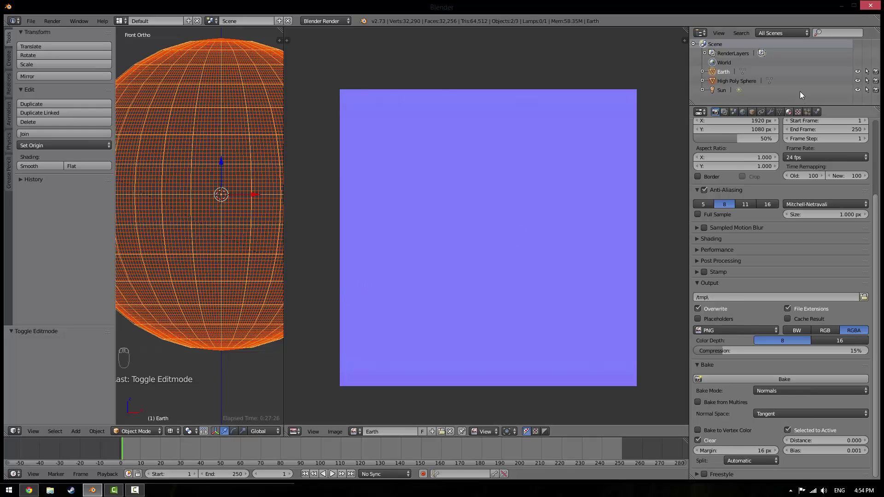
In Earth's material texture settings, rename the first texture to 'Earth Texture'
{"action": "left_click", "coordinate": [789, 112]}
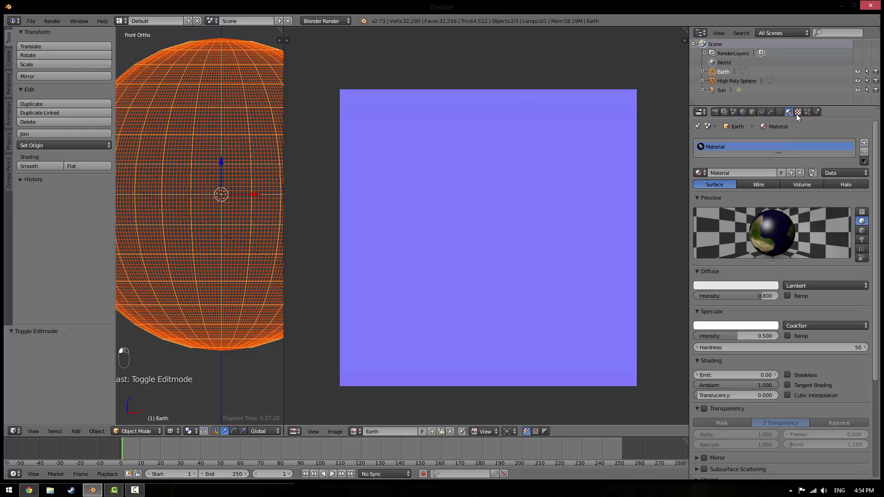
{"action": "left_click", "coordinate": [799, 113]}
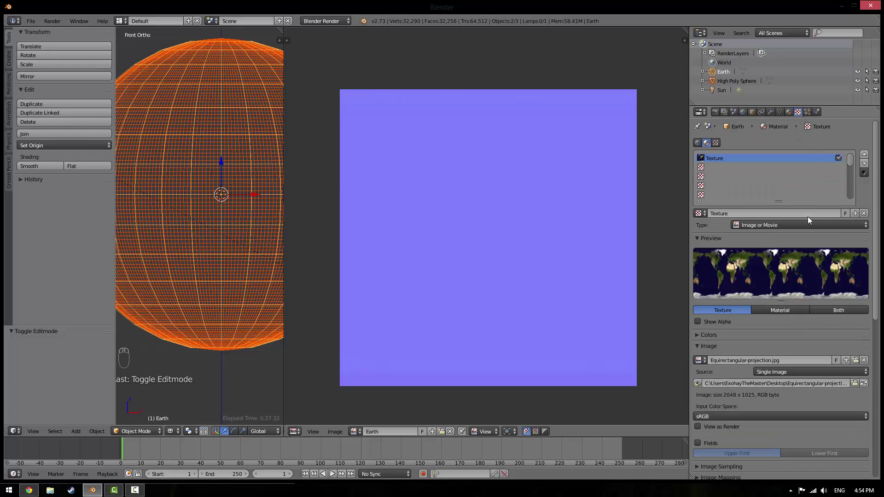
{"action": "scroll", "coordinate": [801, 258], "scroll_direction": "down", "scroll_amount": 5}
{"action": "scroll", "coordinate": [794, 280], "scroll_direction": "up", "scroll_amount": 5}
{"action": "left_click", "coordinate": [709, 168]}
{"action": "left_click", "coordinate": [717, 159]}
{"action": "left_click", "coordinate": [751, 214]}
{"action": "type", "text": "Earth Texture"}
{"action": "key", "text": "Return"}
Add a new texture named 'Normal Map' in the second slot and browse to the Desktop for its image
{"action": "left_click", "coordinate": [726, 171]}
{"action": "left_click", "coordinate": [738, 213]}
{"action": "left_click", "coordinate": [748, 214]}
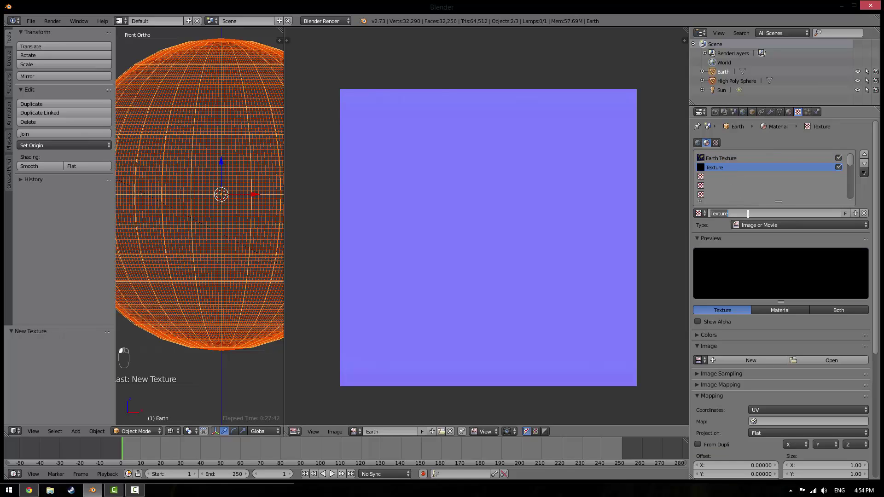
{"action": "type", "text": "Normal Map"}
{"action": "key", "text": "Return"}
{"action": "left_click", "coordinate": [789, 360]}
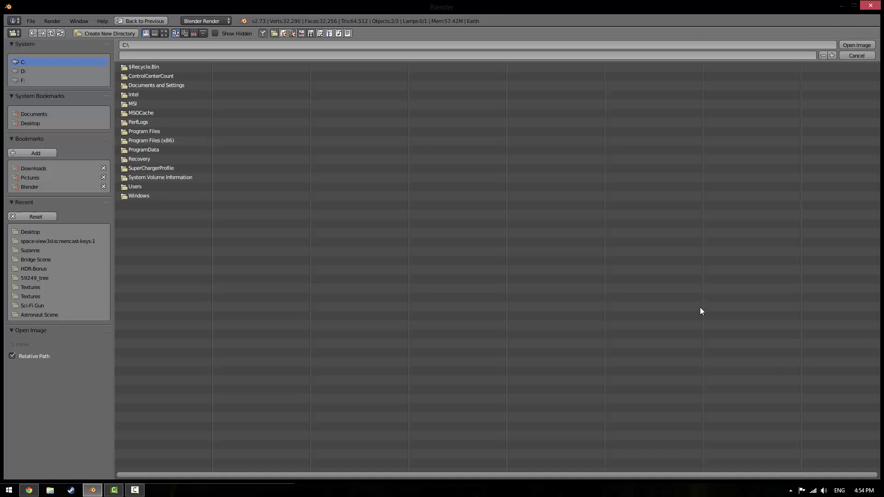
{"action": "left_click", "coordinate": [34, 126]}
Load Earth.png from the Desktop as the Normal Map texture image, mapped with UVMap
{"action": "double_click", "coordinate": [138, 76]}
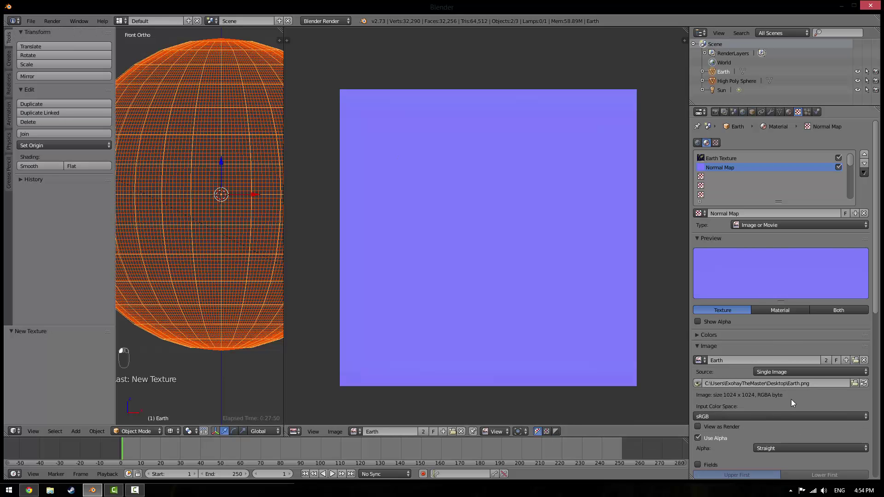
{"action": "scroll", "coordinate": [789, 396], "scroll_direction": "down", "scroll_amount": 5}
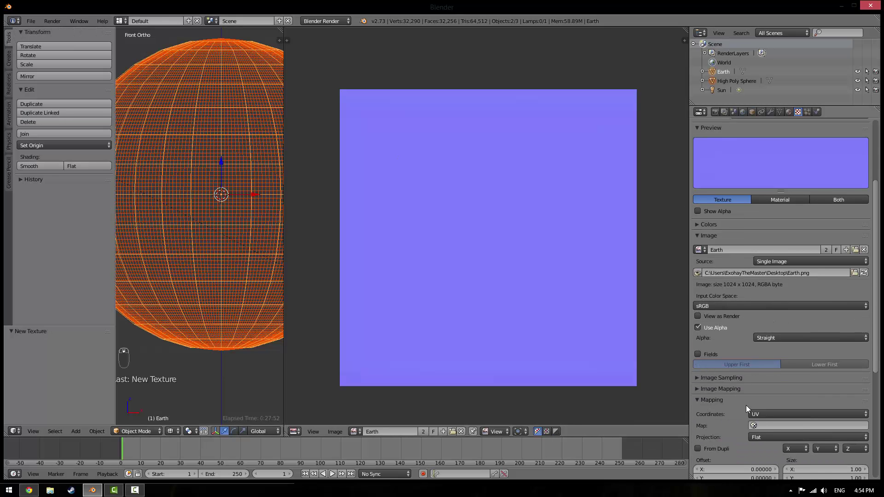
{"action": "scroll", "coordinate": [746, 405], "scroll_direction": "down", "scroll_amount": 1}
{"action": "left_click", "coordinate": [758, 408]}
{"action": "left_click", "coordinate": [774, 312]}
Enable Normal Map under the texture's Image Sampling options
{"action": "scroll", "coordinate": [761, 339], "scroll_direction": "down", "scroll_amount": 5}
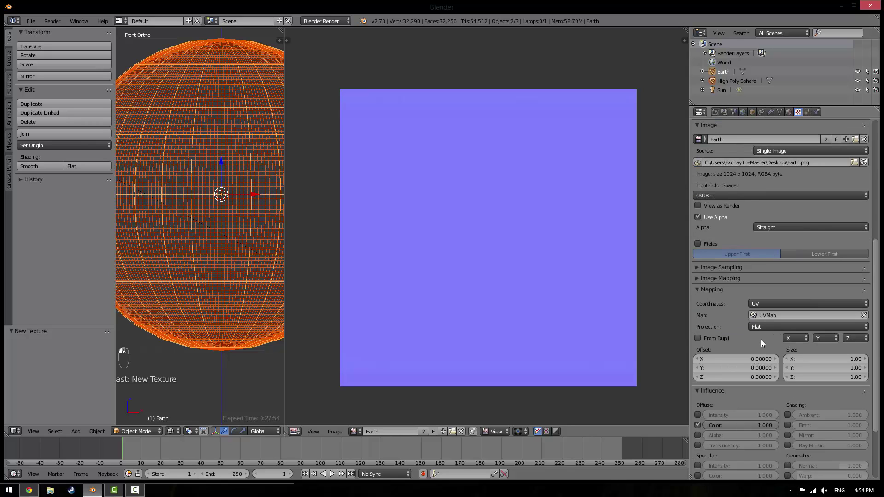
{"action": "scroll", "coordinate": [762, 355], "scroll_direction": "down", "scroll_amount": 3}
{"action": "scroll", "coordinate": [761, 352], "scroll_direction": "up", "scroll_amount": 7}
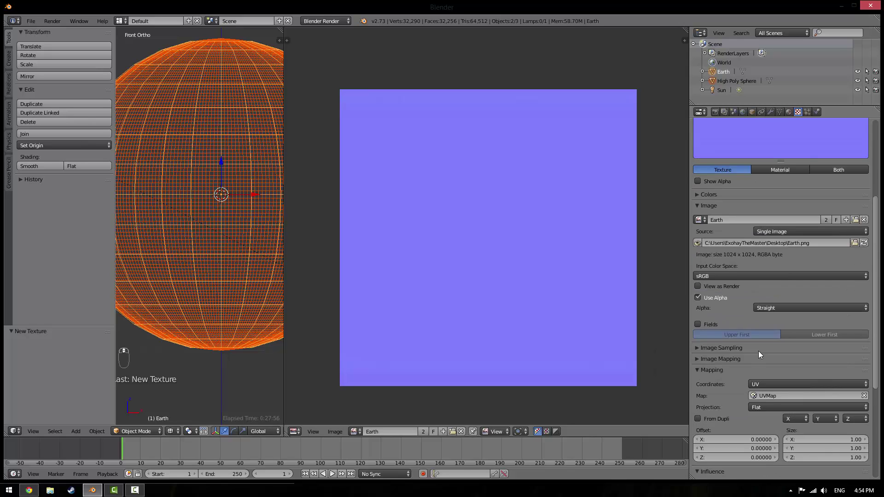
{"action": "scroll", "coordinate": [746, 346], "scroll_direction": "up", "scroll_amount": 4}
{"action": "scroll", "coordinate": [742, 343], "scroll_direction": "down", "scroll_amount": 11}
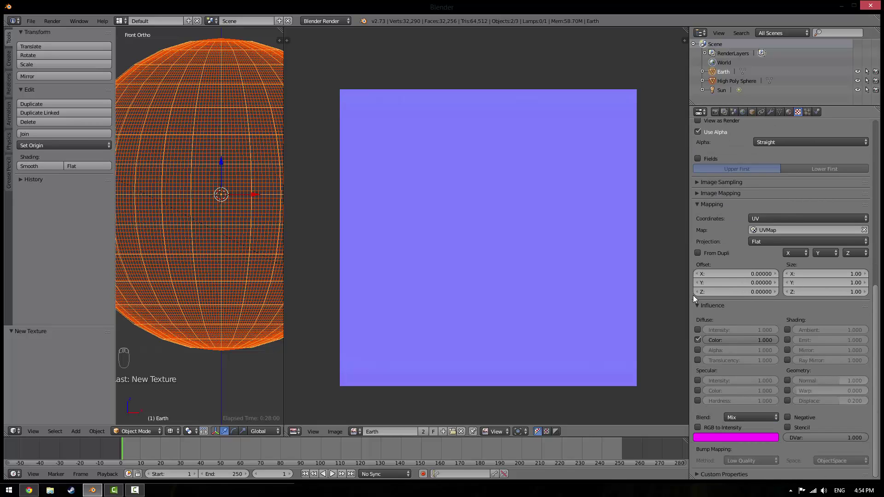
{"action": "left_click", "coordinate": [714, 184]}
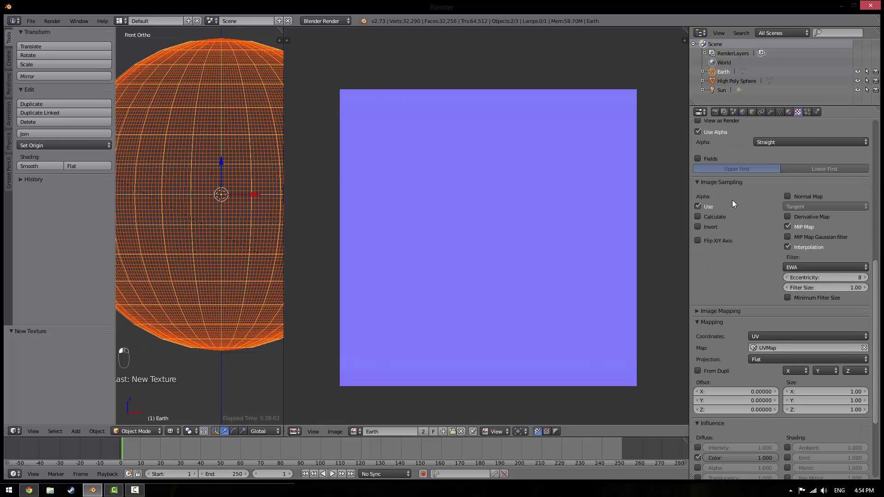
{"action": "left_click", "coordinate": [804, 197]}
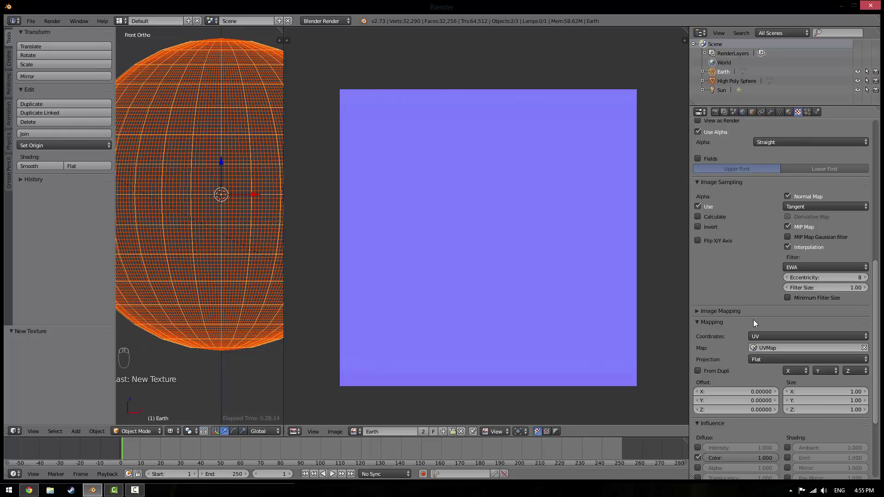
{"action": "left_click", "coordinate": [723, 182]}
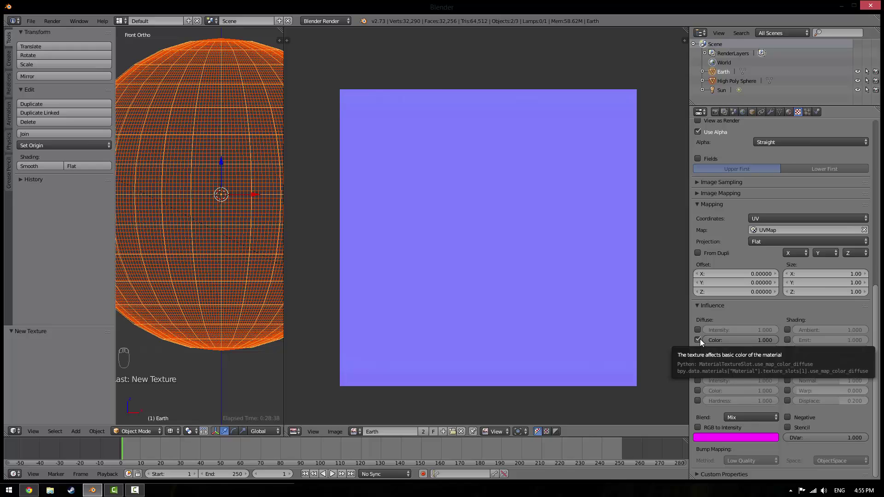
Switch the texture's influence from diffuse colour to Normal, with Best Quality bump mapping
{"action": "left_click", "coordinate": [700, 339]}
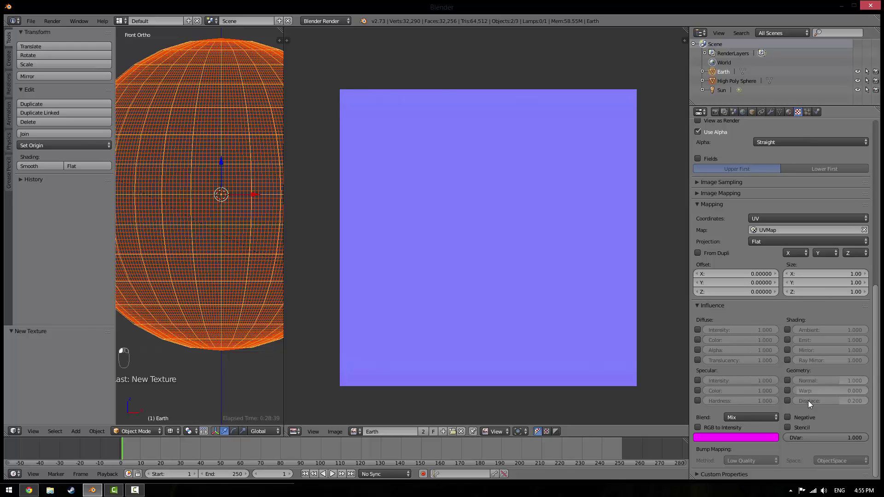
{"action": "left_click", "coordinate": [787, 381]}
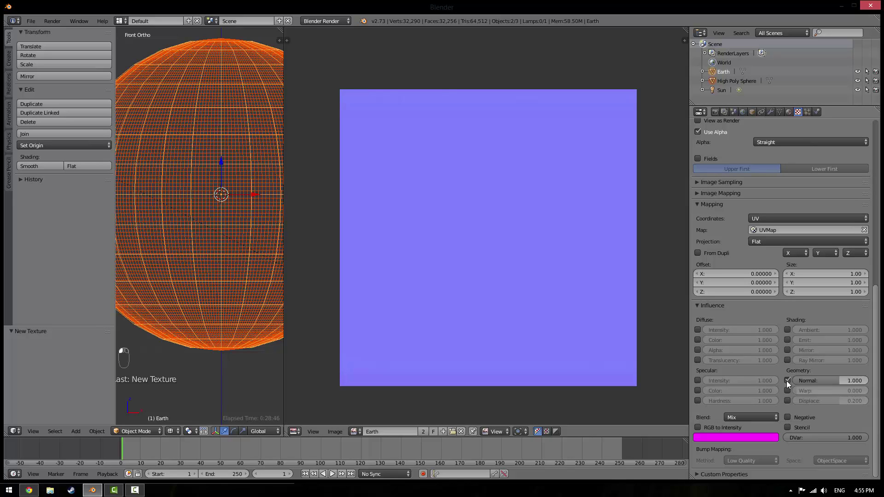
{"action": "left_click", "coordinate": [754, 459]}
{"action": "left_click", "coordinate": [741, 410]}
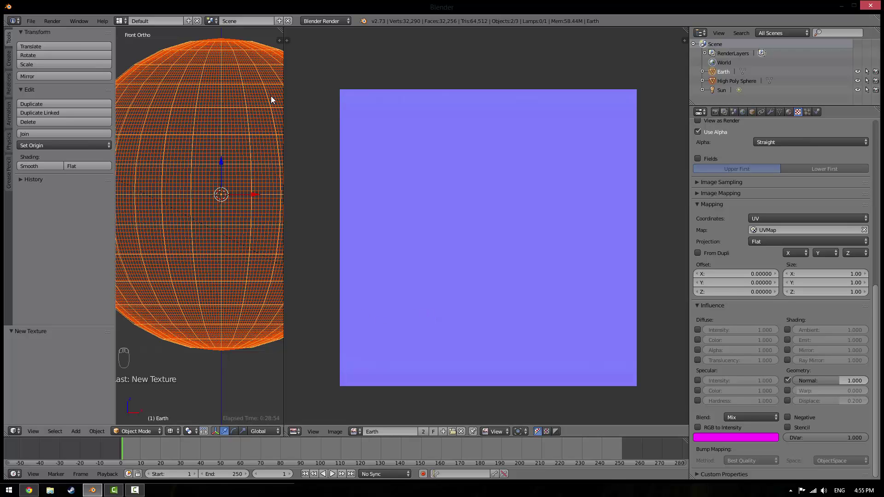
Widen the 3D view and hide the High Poly Sphere in solid shading
{"action": "left_click_drag", "start_coordinate": [283, 53], "coordinate": [507, 53]}
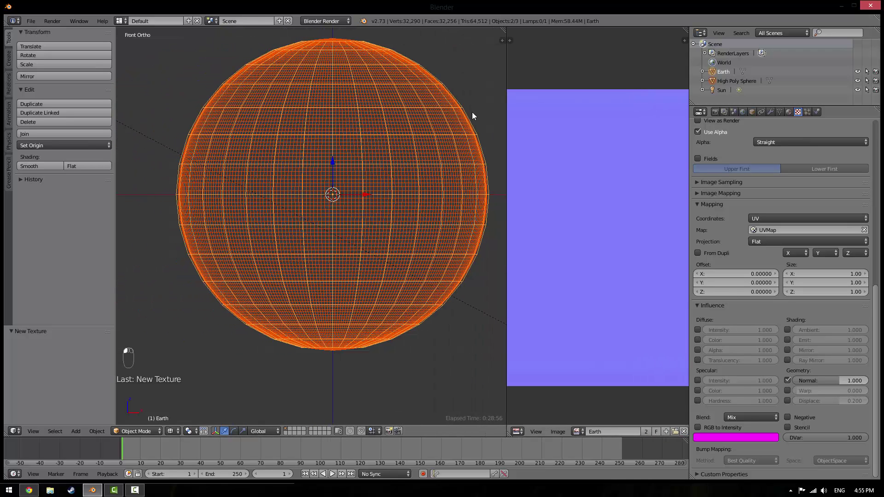
{"action": "right_click", "coordinate": [288, 188]}
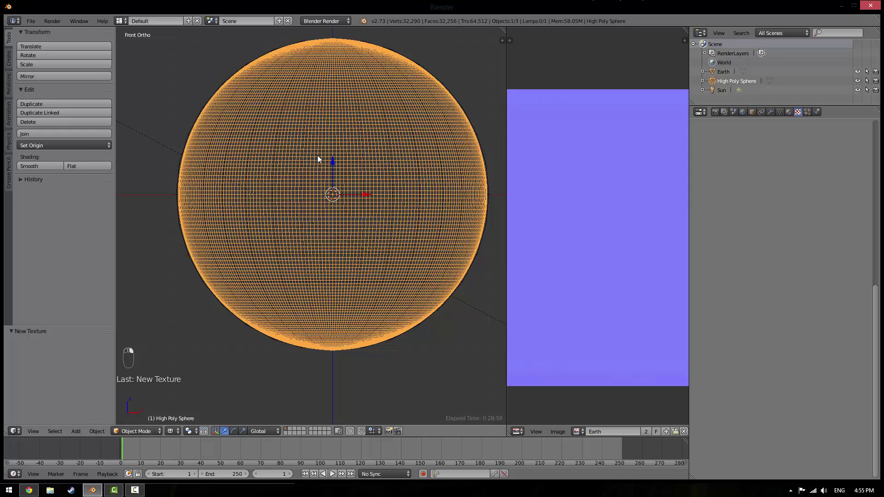
{"action": "key", "text": "z"}
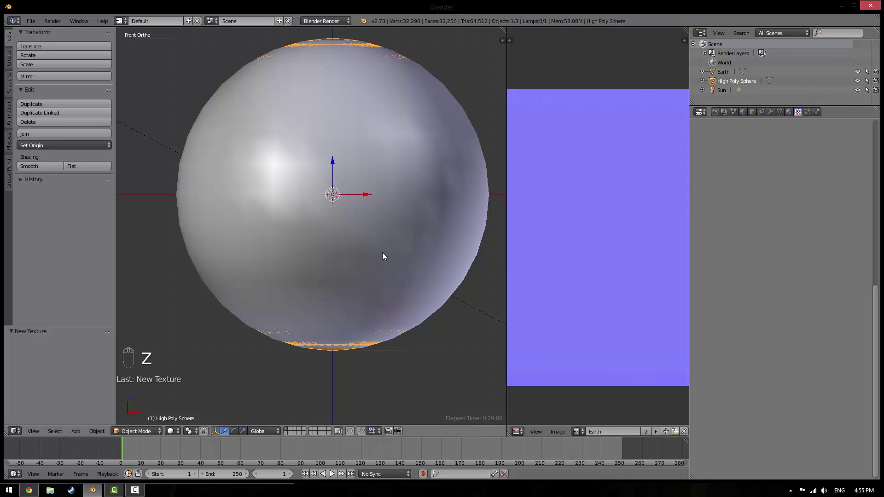
{"action": "left_click", "coordinate": [858, 82]}
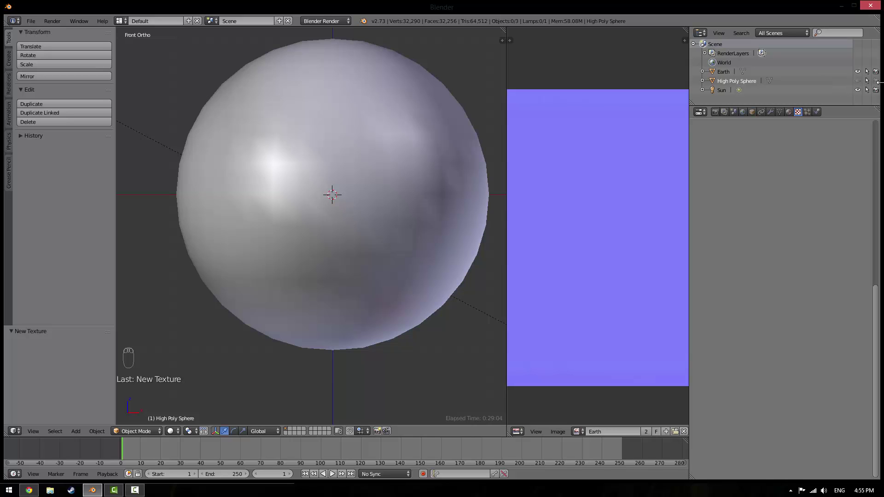
Preview the normal-mapped Earth in Rendered viewport shading from several angles
{"action": "left_click", "coordinate": [172, 431]}
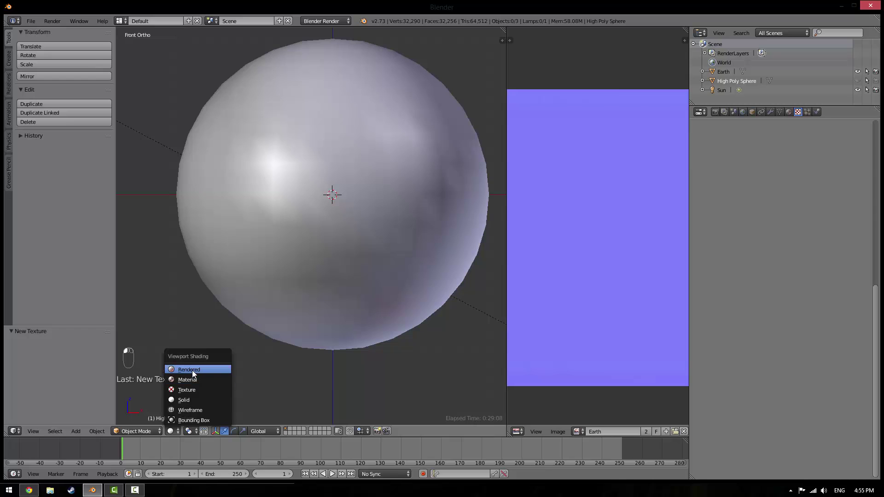
{"action": "left_click", "coordinate": [192, 369]}
{"action": "middle_click_drag", "start_coordinate": [280, 277], "coordinate": [317, 227]}
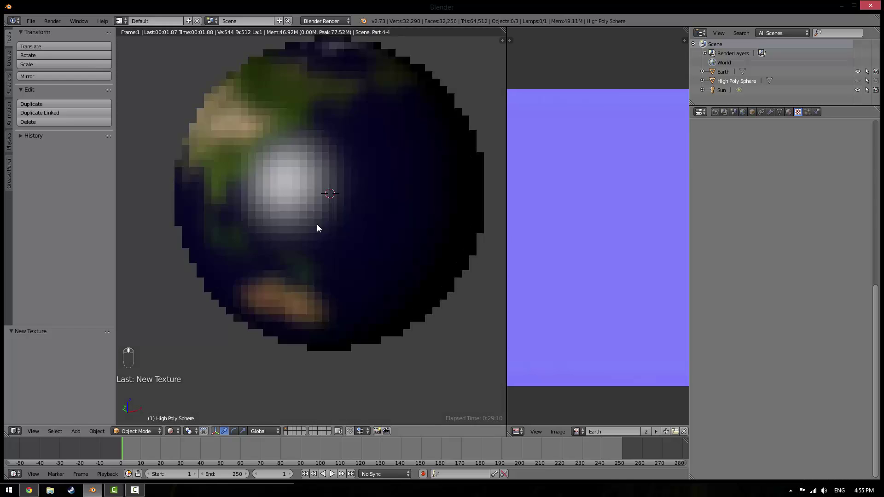
{"action": "scroll", "coordinate": [316, 227], "scroll_direction": "up", "scroll_amount": 2}
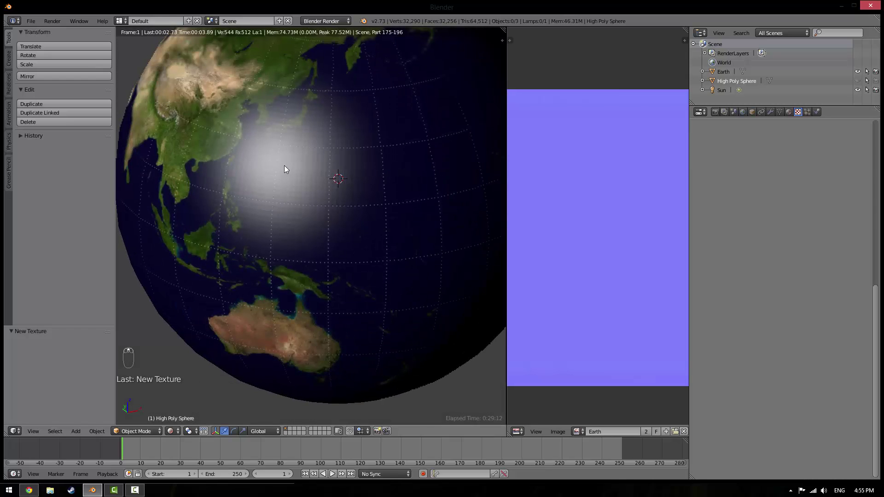
{"action": "scroll", "coordinate": [284, 165], "scroll_direction": "up", "scroll_amount": 2}
{"action": "scroll", "coordinate": [283, 178], "scroll_direction": "down", "scroll_amount": 2}
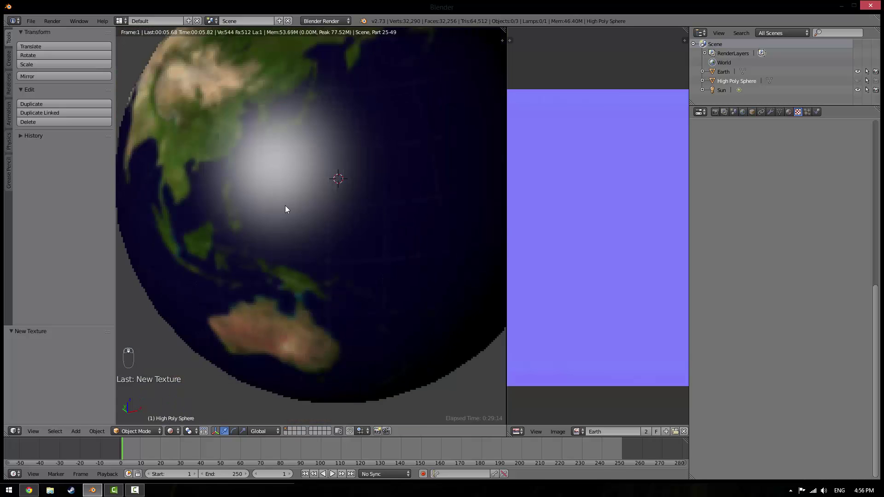
Reselect the Earth sphere and return the viewport to Solid shading
{"action": "right_click", "coordinate": [329, 246]}
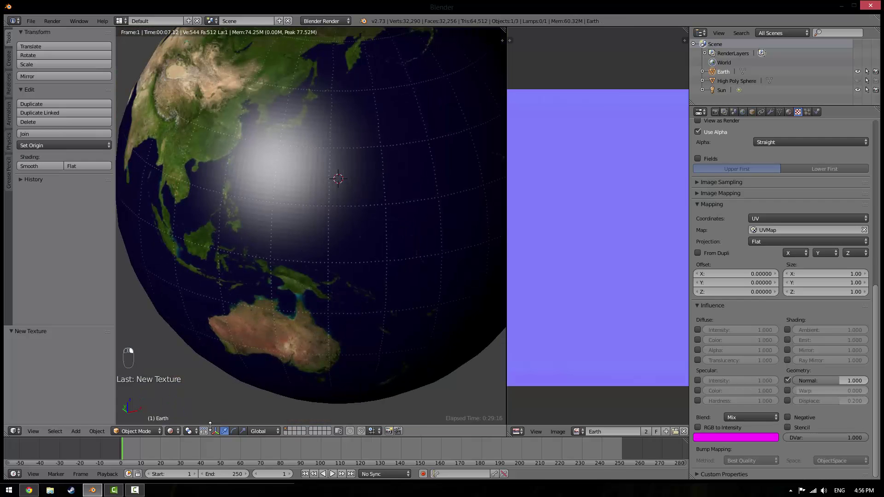
{"action": "left_click", "coordinate": [172, 431]}
{"action": "left_click", "coordinate": [175, 400]}
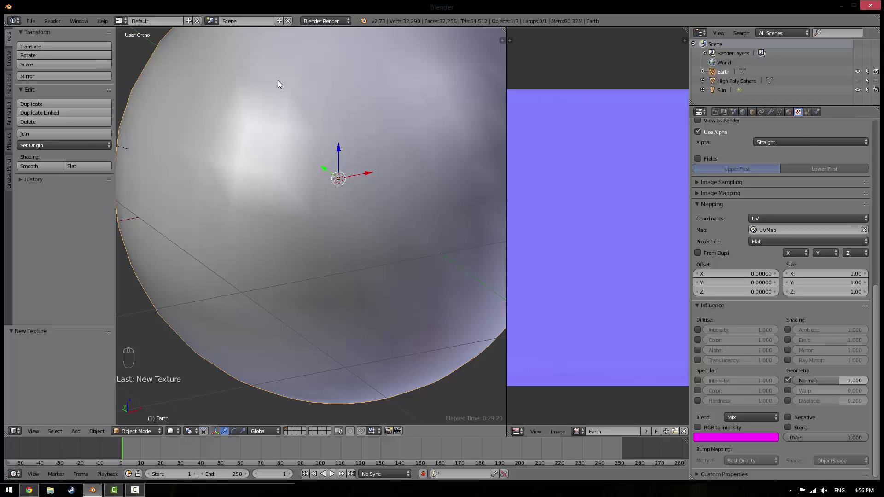
Zoom out and delete the selected Earth sphere with X
{"action": "scroll", "coordinate": [294, 106], "scroll_direction": "down", "scroll_amount": 6}
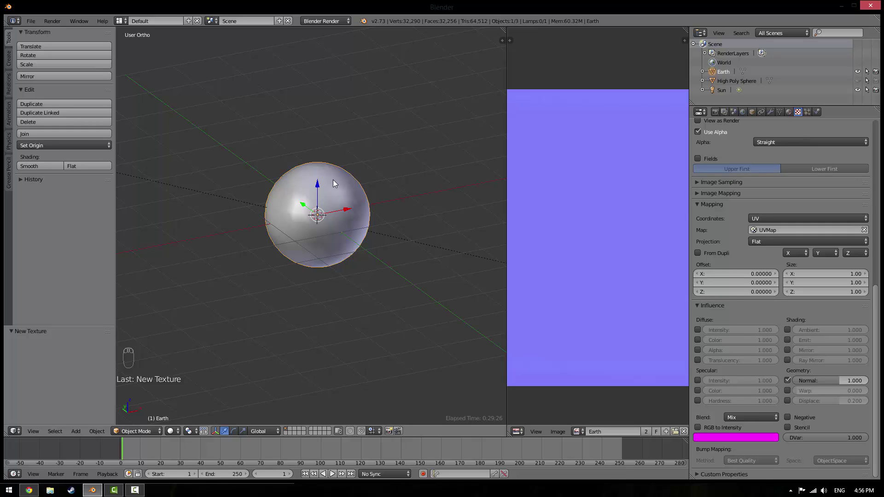
{"action": "key", "text": "x"}
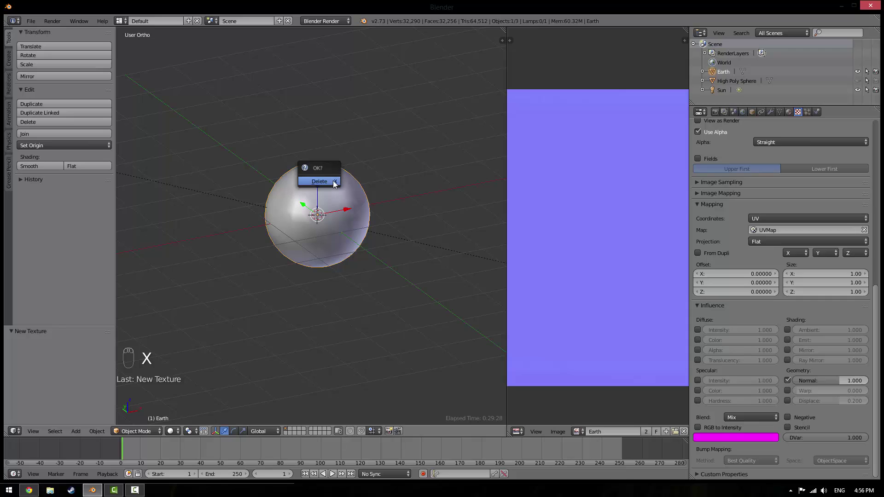
{"action": "left_click", "coordinate": [333, 181]}
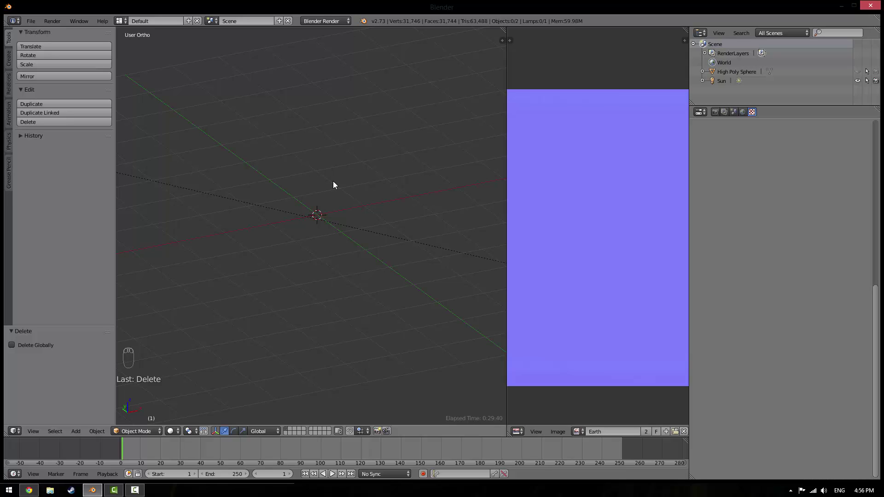
Add a Monkey mesh via Shift+A and orbit around it to inspect
{"action": "key", "text": "shift+a"}
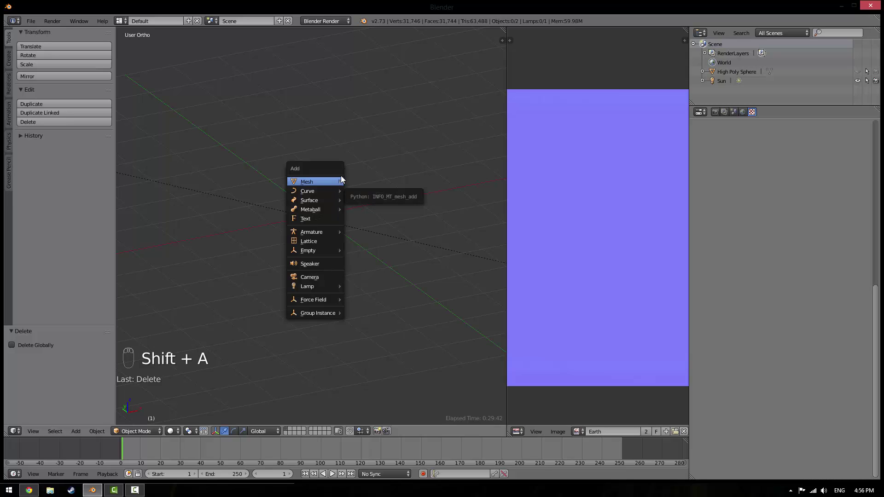
{"action": "mouse_move", "coordinate": [325, 185]}
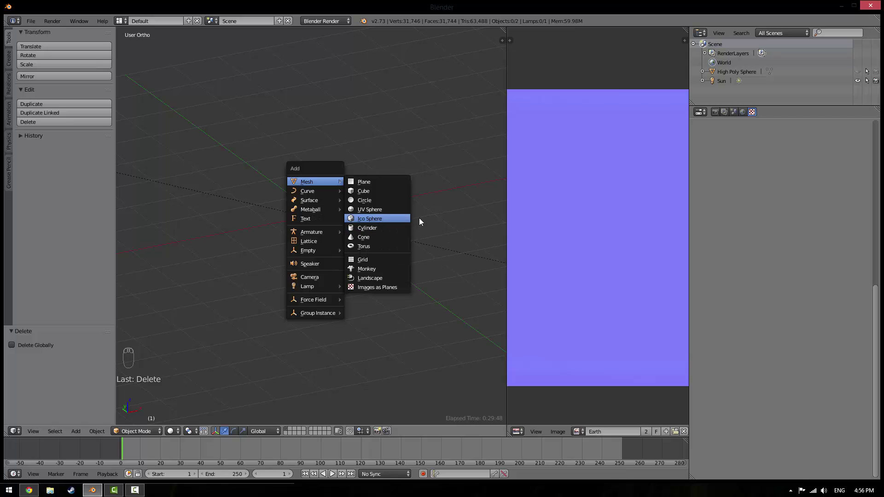
{"action": "left_click", "coordinate": [372, 269]}
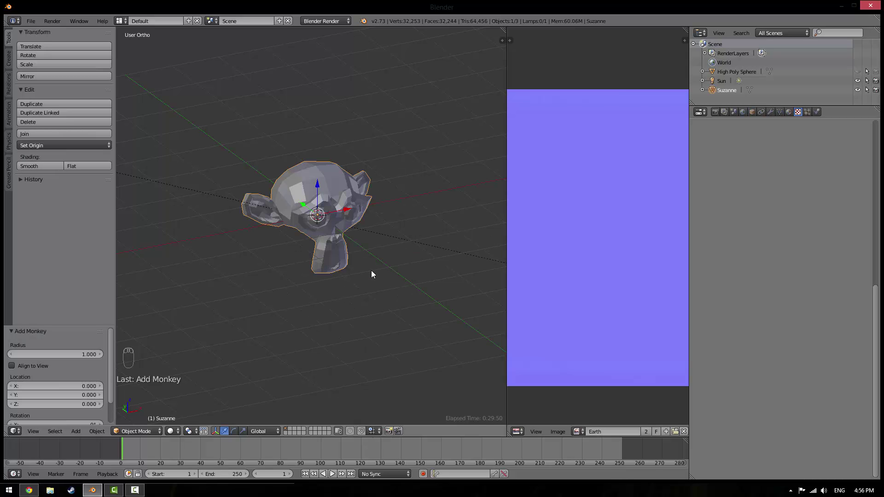
{"action": "middle_click_drag", "start_coordinate": [371, 270], "coordinate": [341, 203]}
{"action": "scroll", "coordinate": [341, 203], "scroll_direction": "up", "scroll_amount": 6}
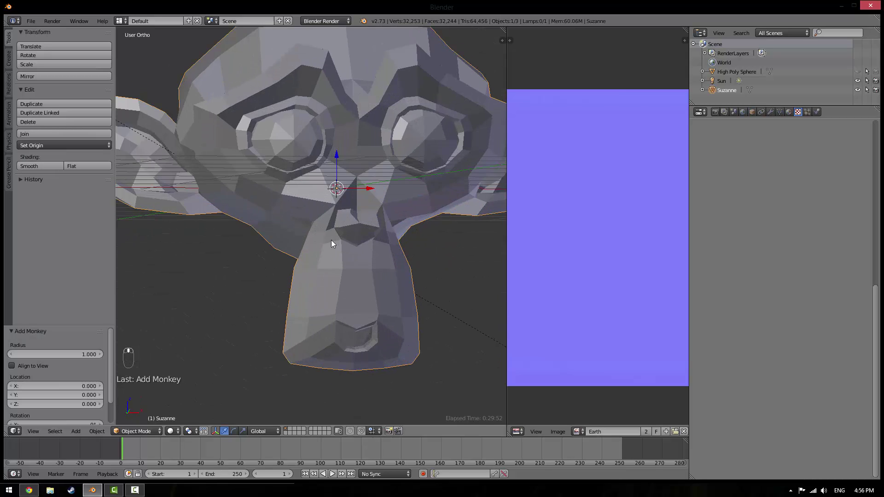
{"action": "middle_click_drag", "start_coordinate": [331, 240], "coordinate": [206, 428]}
{"action": "left_click", "coordinate": [132, 489]}
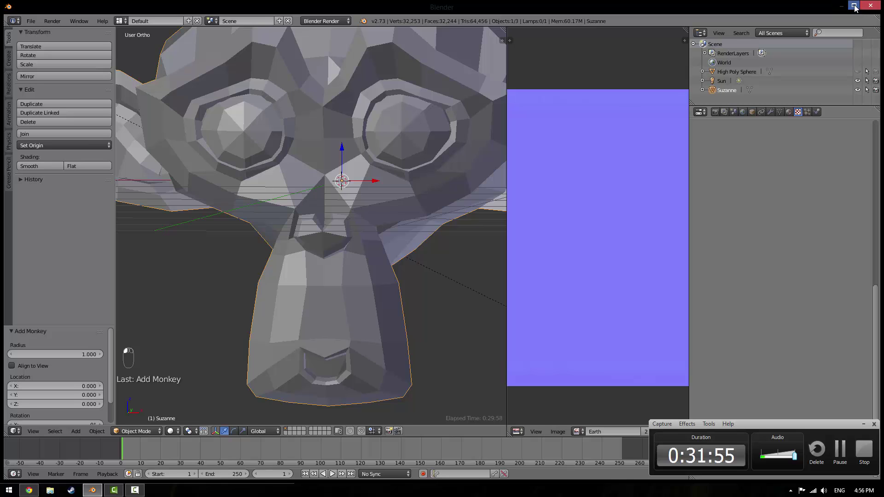
{"action": "left_click", "coordinate": [854, 5]}
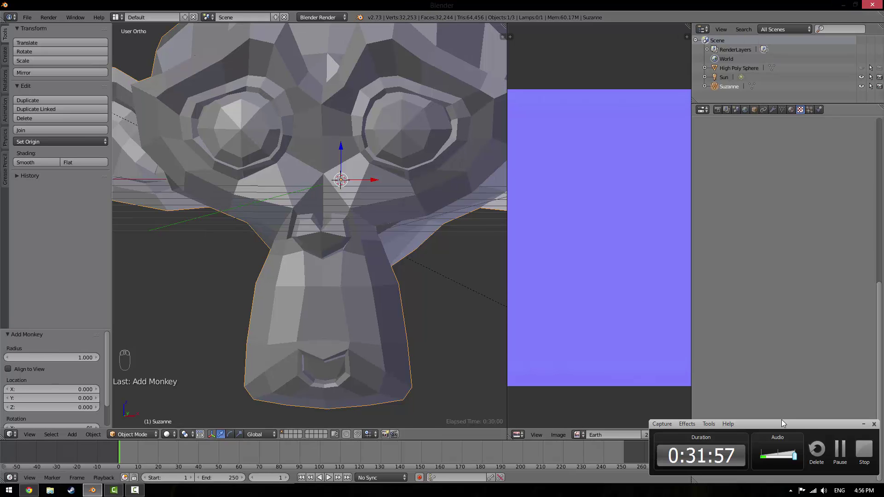
{"action": "scroll", "coordinate": [297, 309], "scroll_direction": "down", "scroll_amount": 5}
{"action": "middle_click_drag", "start_coordinate": [297, 309], "coordinate": [233, 323]}
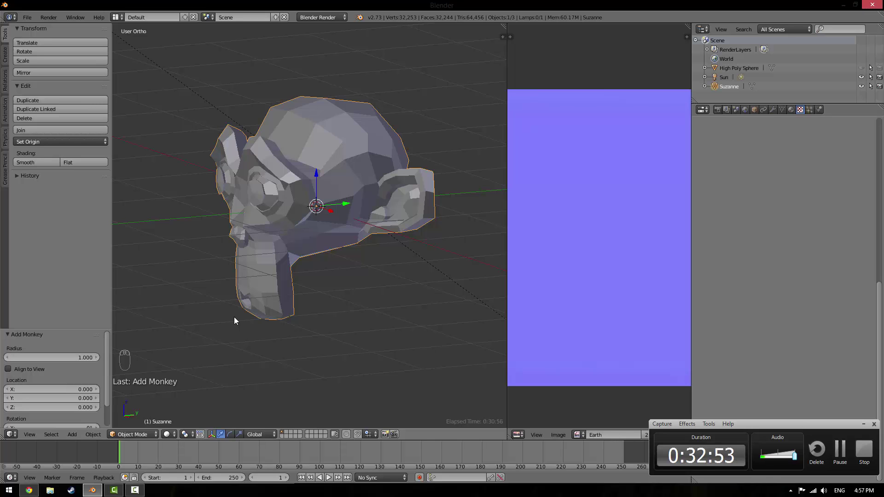
Switch to Chrome, open YouTube and browse the My Channel page of Blender speed-modelling uploads
{"action": "key", "text": "alt+Tab"}
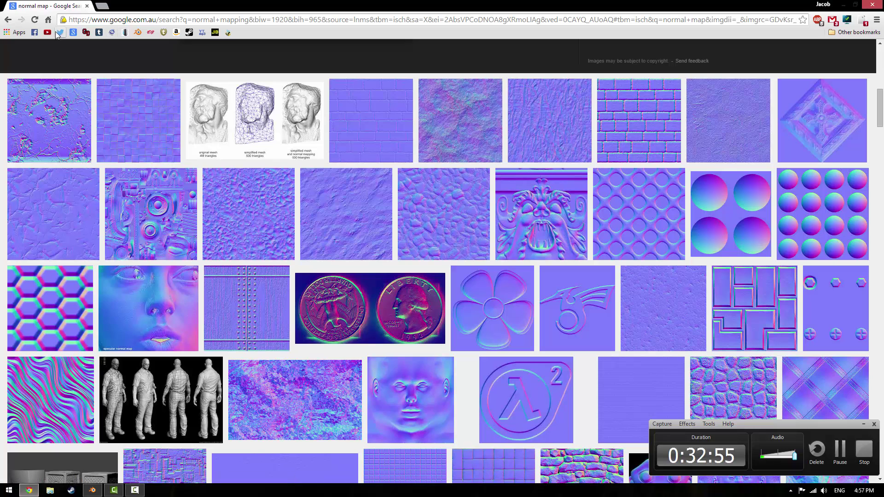
{"action": "left_click", "coordinate": [47, 32]}
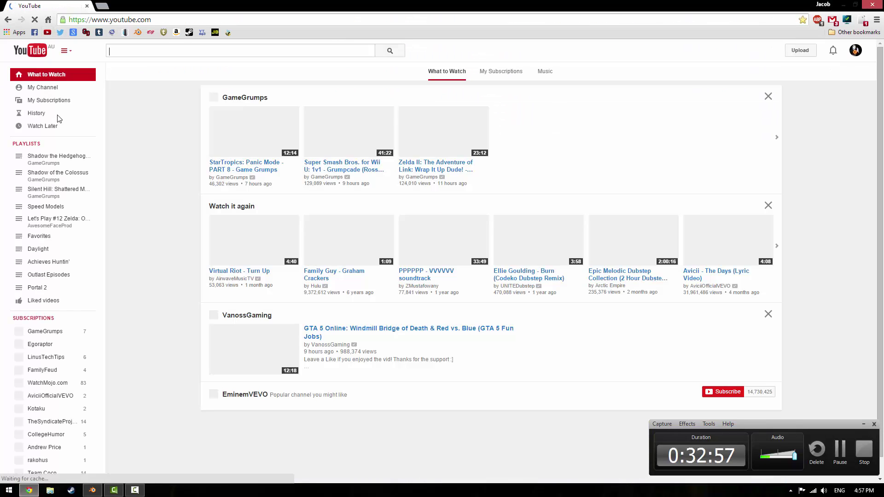
{"action": "left_click", "coordinate": [57, 92]}
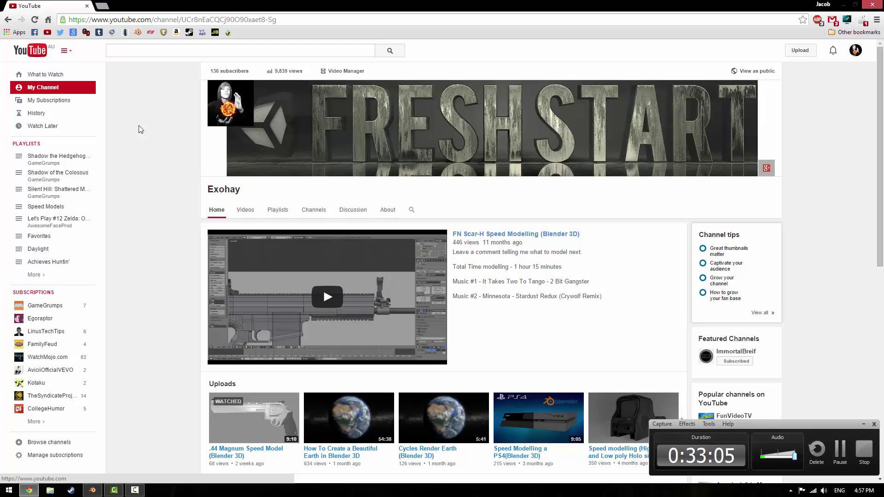
{"action": "scroll", "coordinate": [207, 152], "scroll_direction": "down", "scroll_amount": 5}
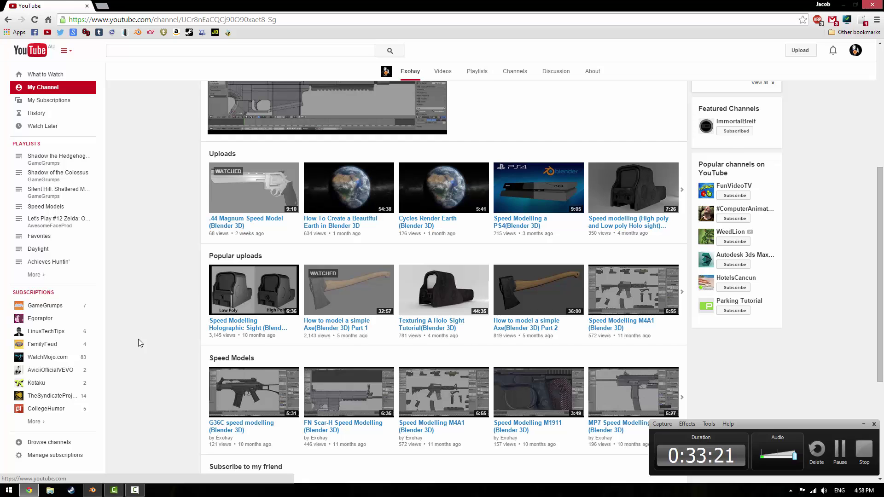
{"action": "scroll", "coordinate": [139, 342], "scroll_direction": "up", "scroll_amount": 4}
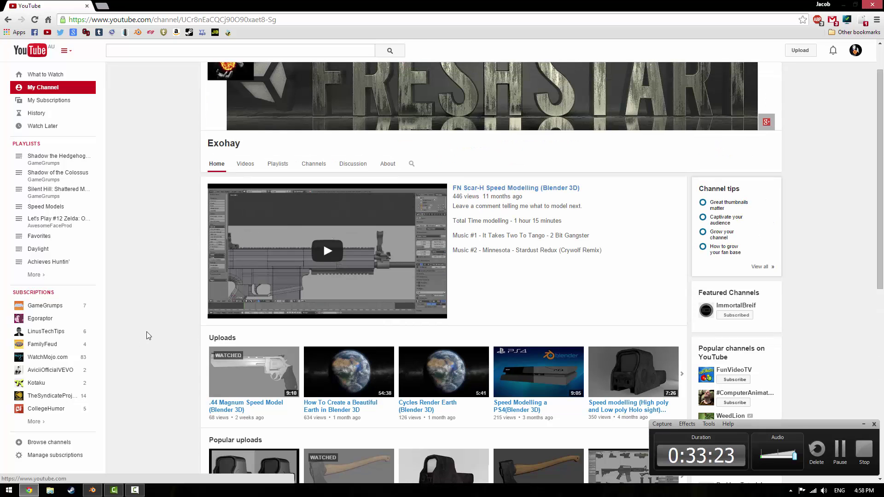